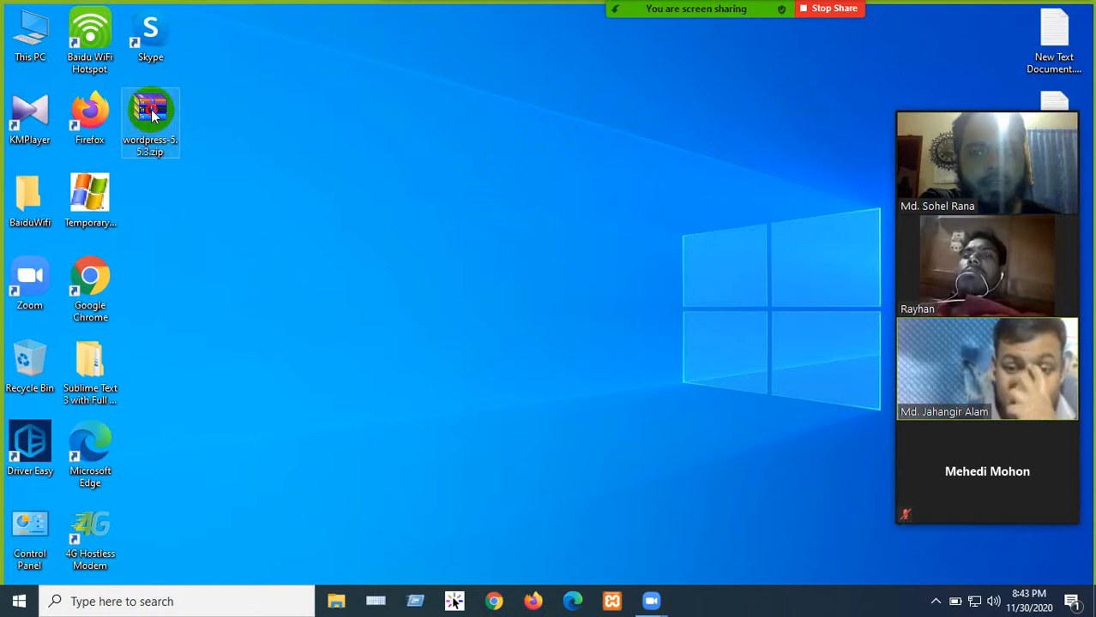
- Try opening wordpress-5.5.3.zip in WinRAR, then dismiss the license notice and the damaged-archive error
double_click(153, 116)
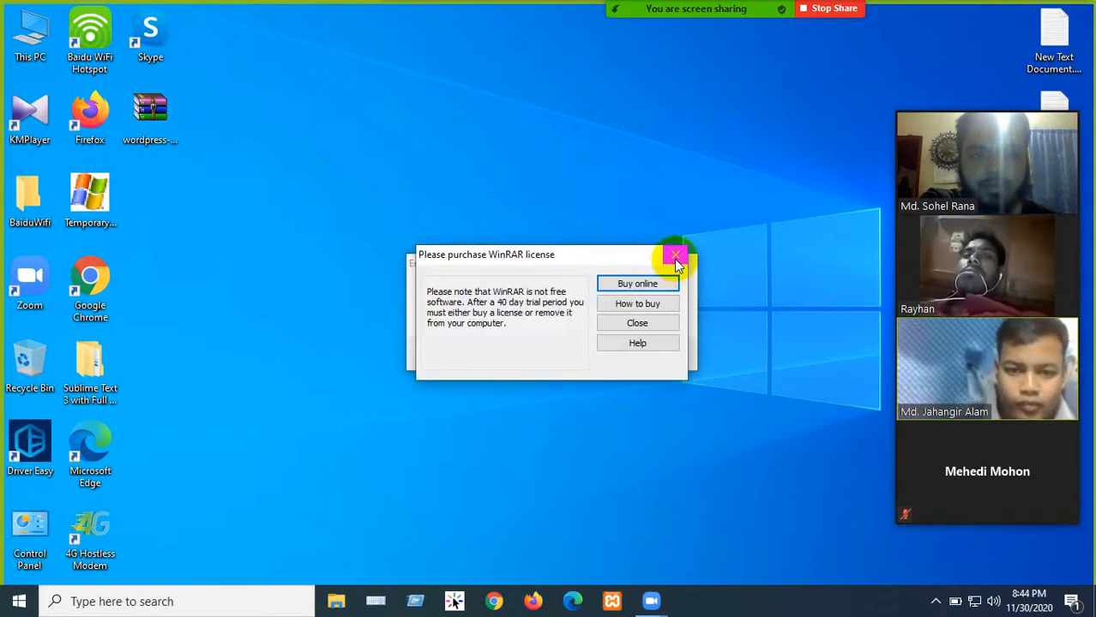
left_click(680, 254)
left_click(677, 266)
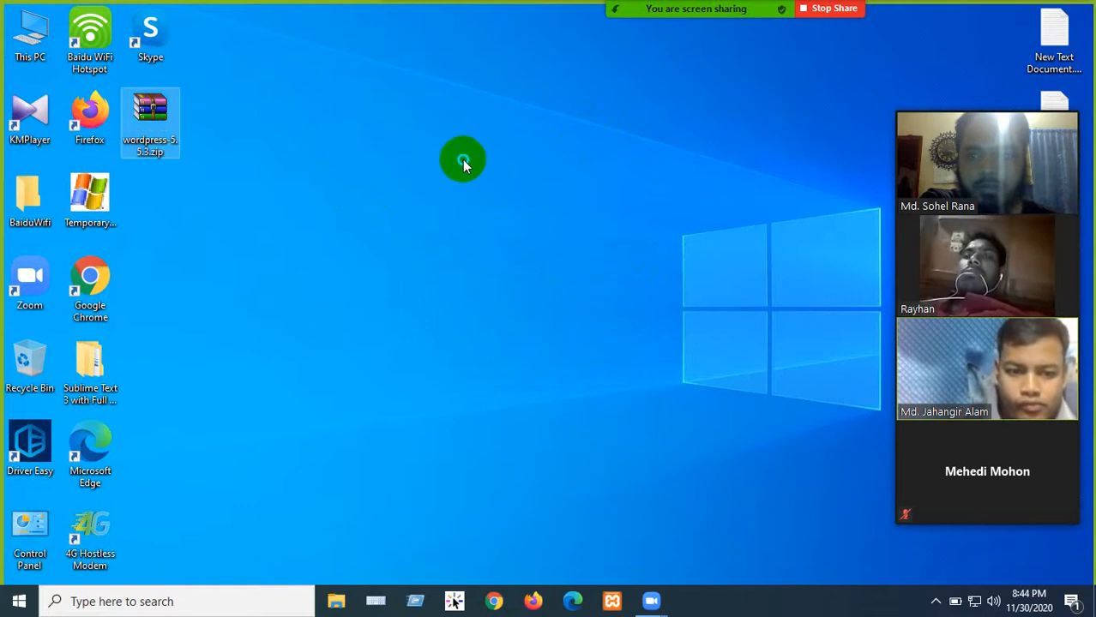
- Refresh the desktop, move the zip to the top centre, and dismiss the repeated WinRAR errors
right_click(462, 161)
left_click(506, 207)
left_click_drag(150, 116, 452, 118)
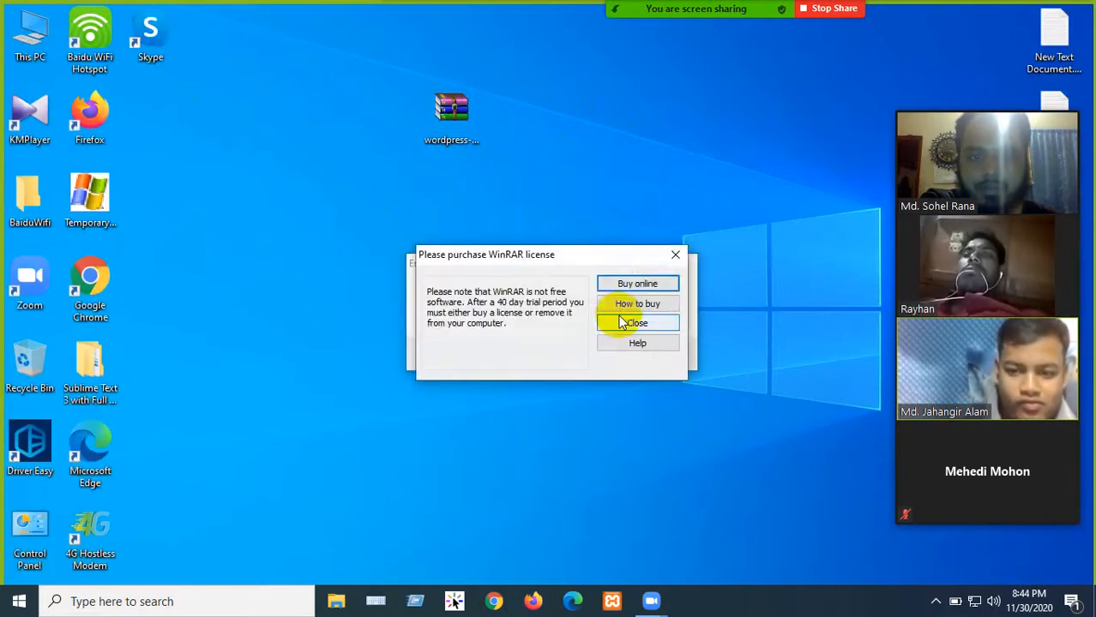
left_click(675, 255)
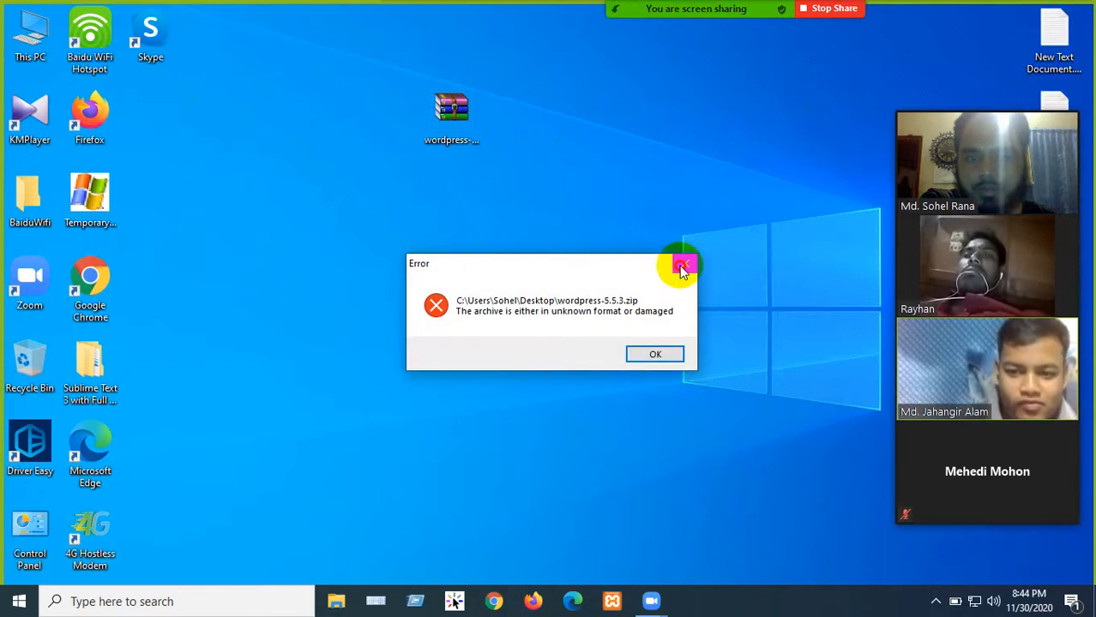
left_click(681, 267)
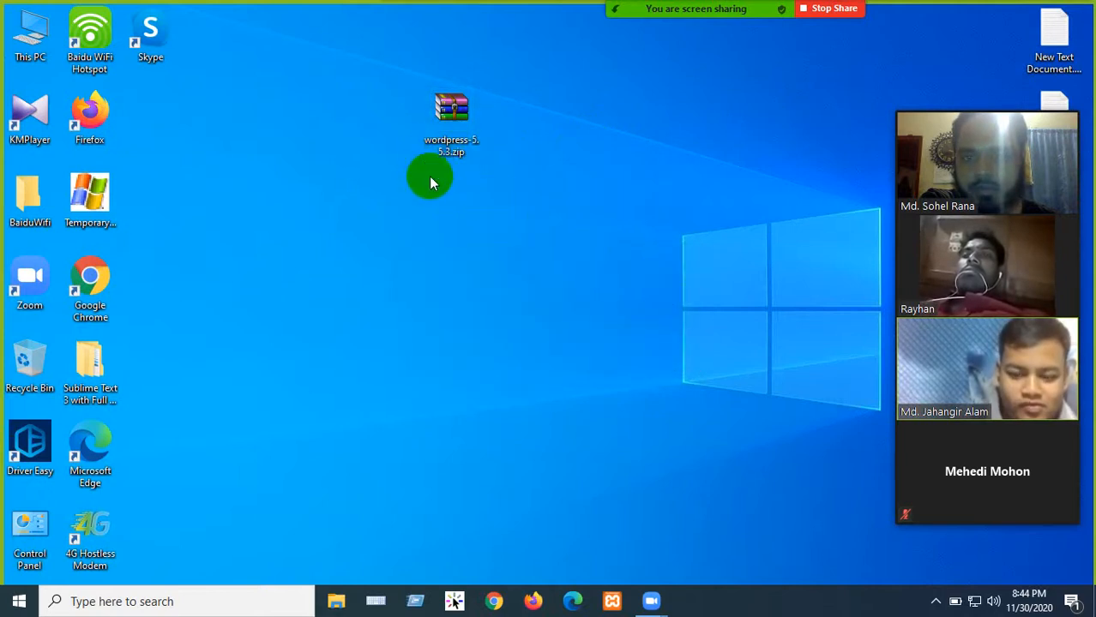
left_click(30, 36)
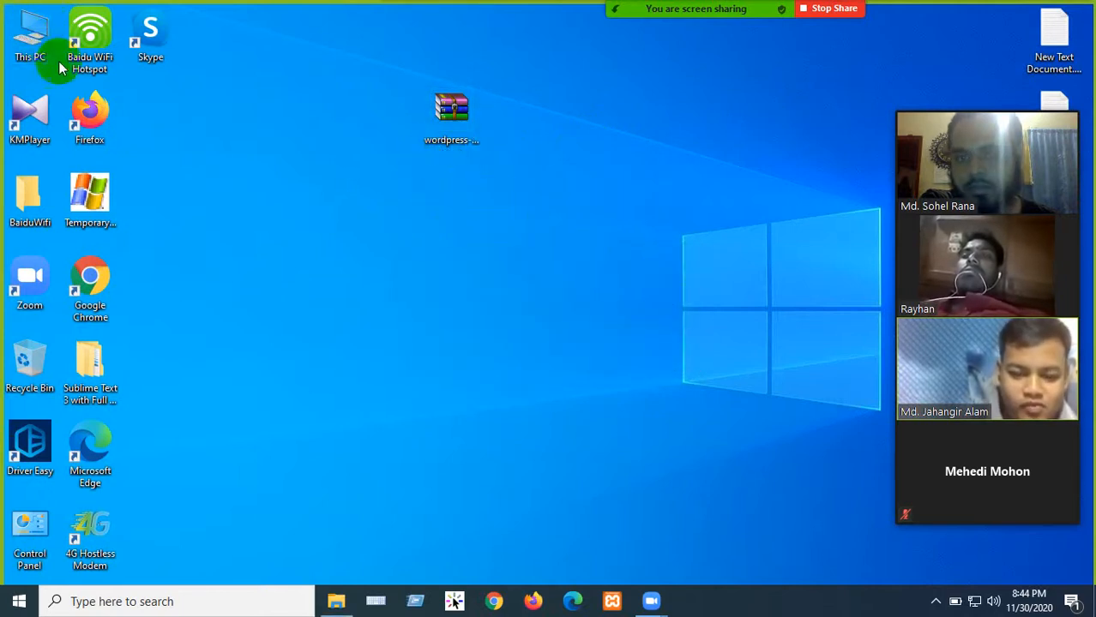
- Create a New folder inside C:\xampp\htdocs
double_click(34, 49)
double_click(283, 227)
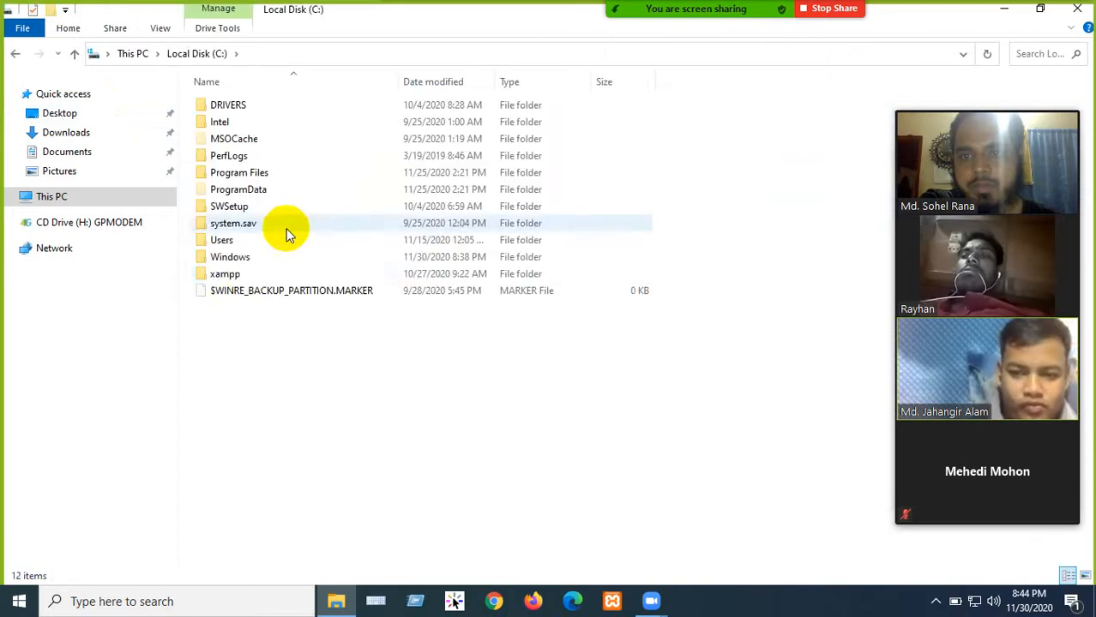
double_click(242, 276)
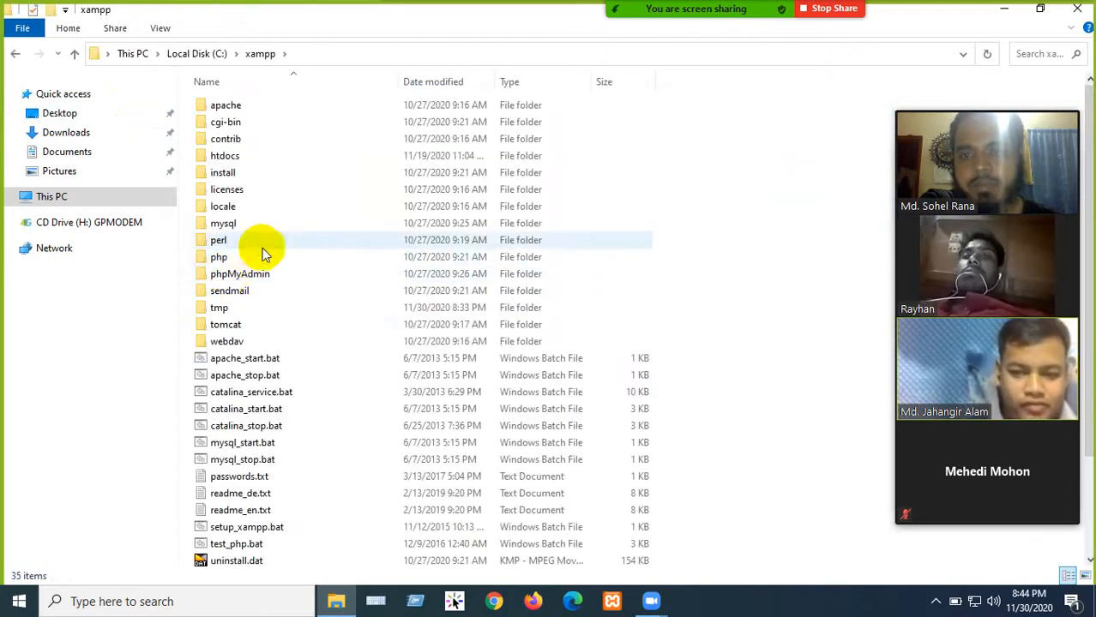
left_click(225, 158)
double_click(223, 159)
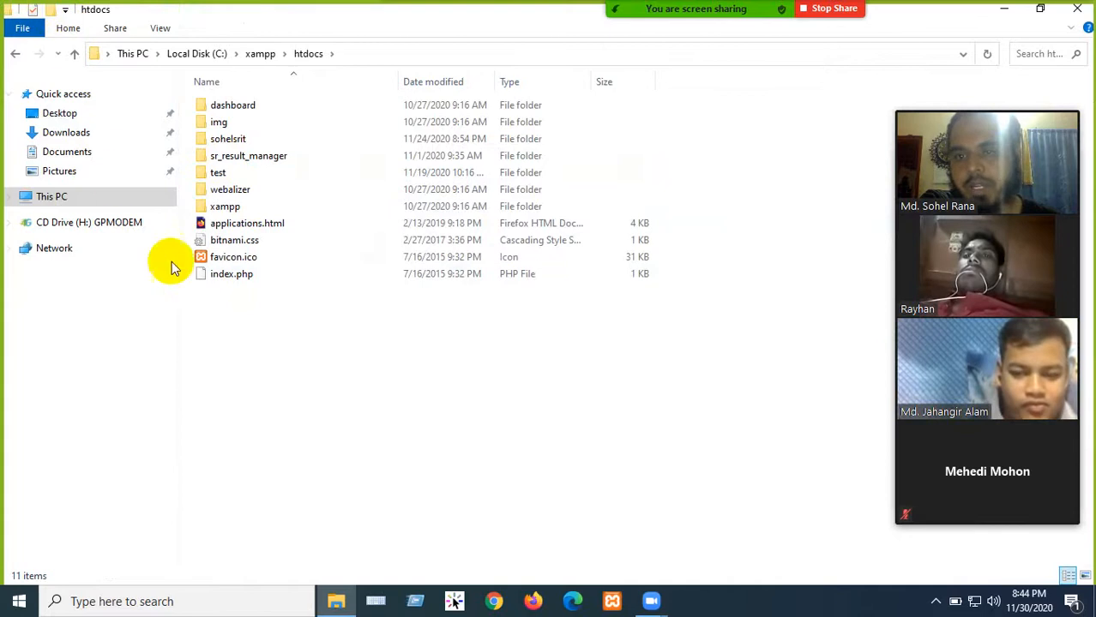
key("ctrl+shift+n")
left_click(17, 52)
- Navigate back through This PC and Local Disk (C:) into the xampp folder
left_click(16, 51)
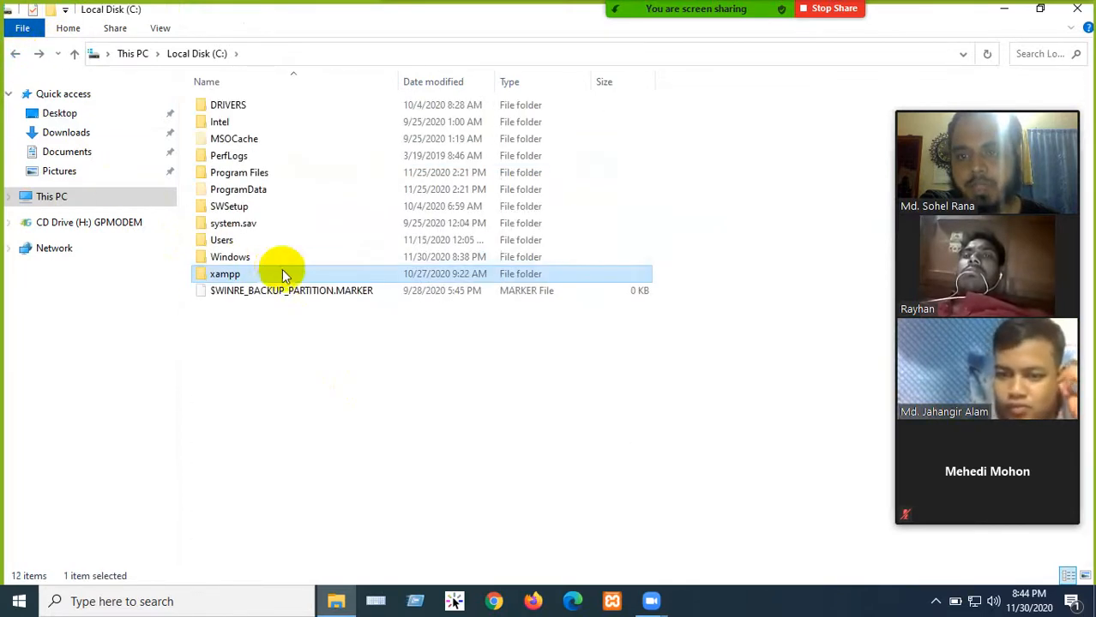
left_click(16, 53)
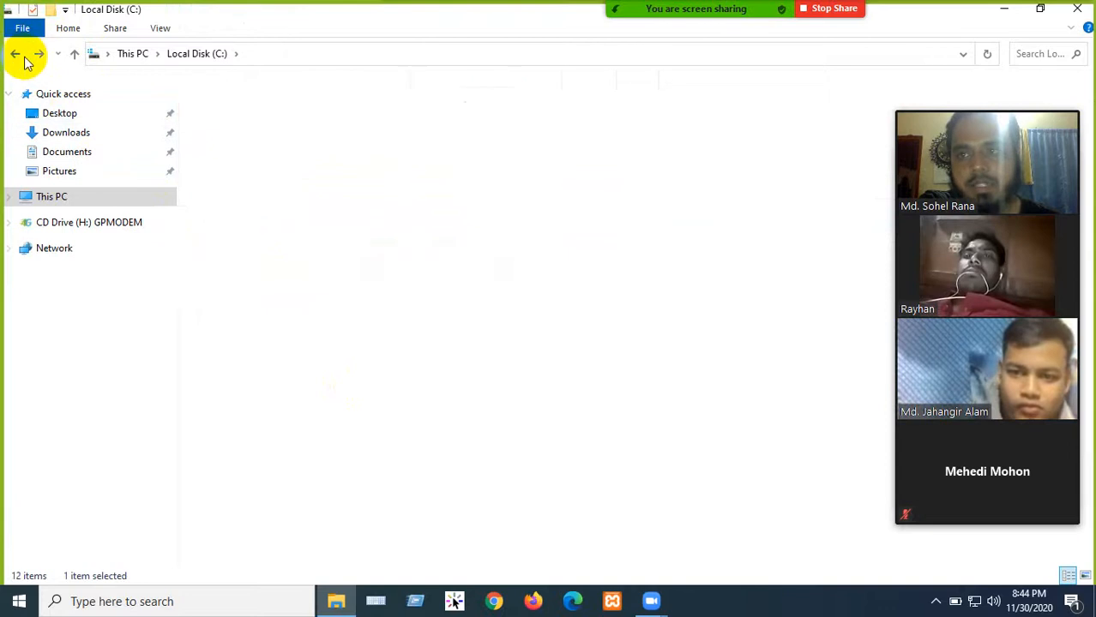
double_click(257, 225)
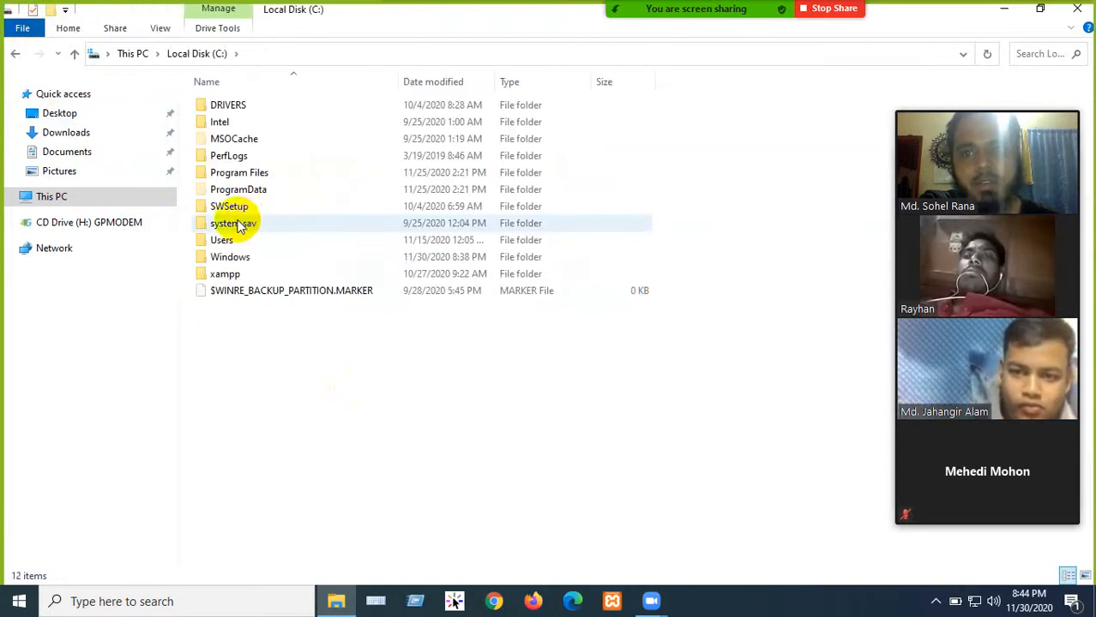
left_click(935, 602)
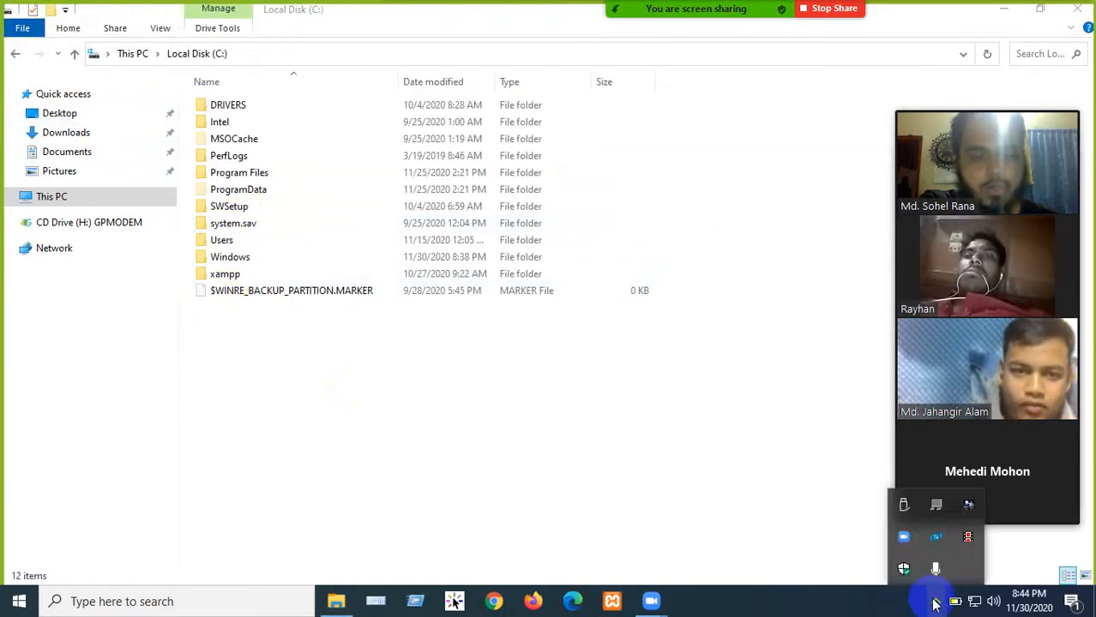
left_click(934, 602)
double_click(227, 275)
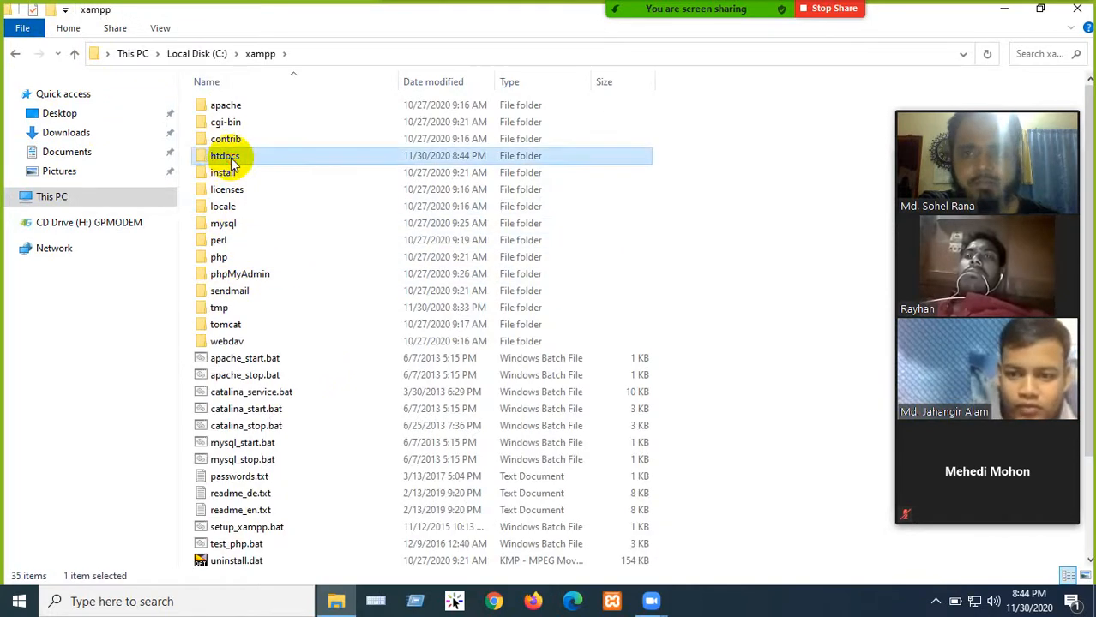
- Rename the htdocs New folder to newbatchwp, confirm it is empty, and minimize Explorer
double_click(226, 156)
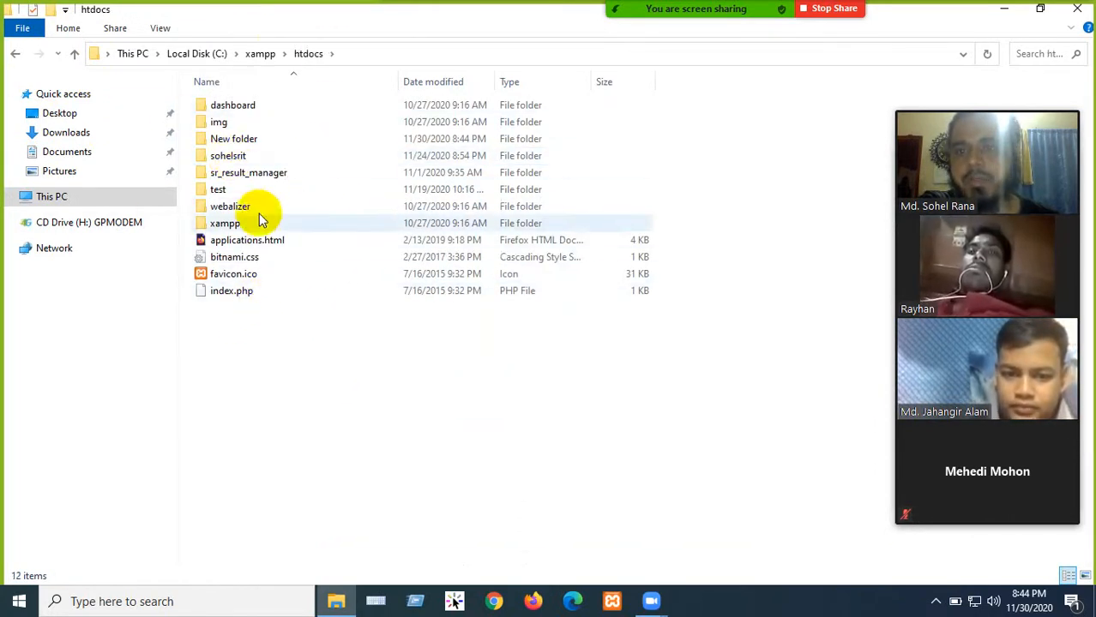
double_click(228, 142)
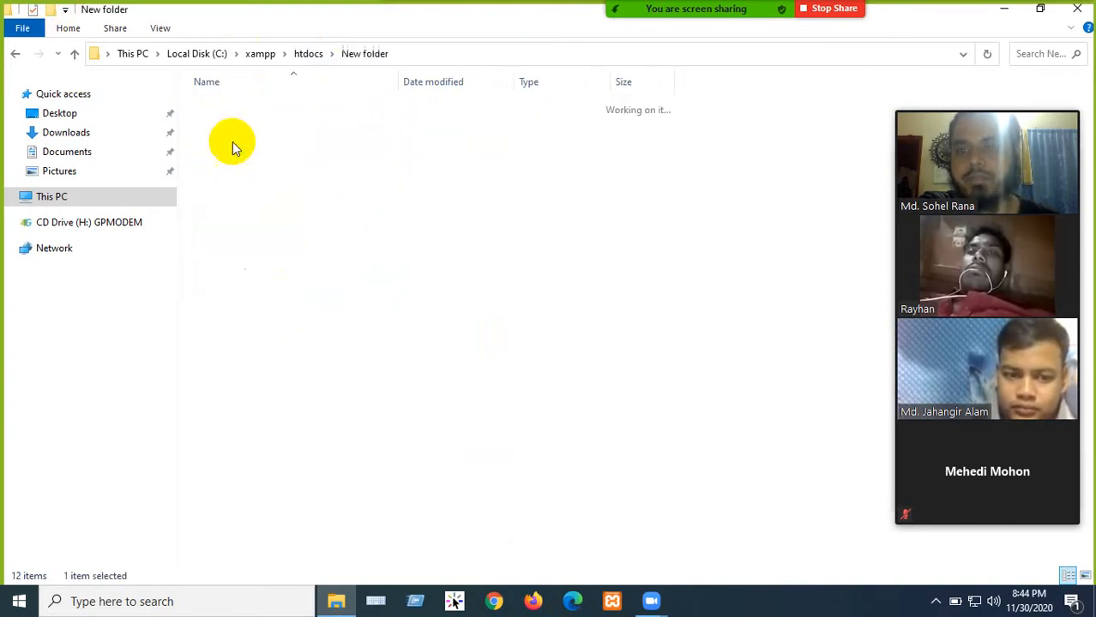
left_click(17, 53)
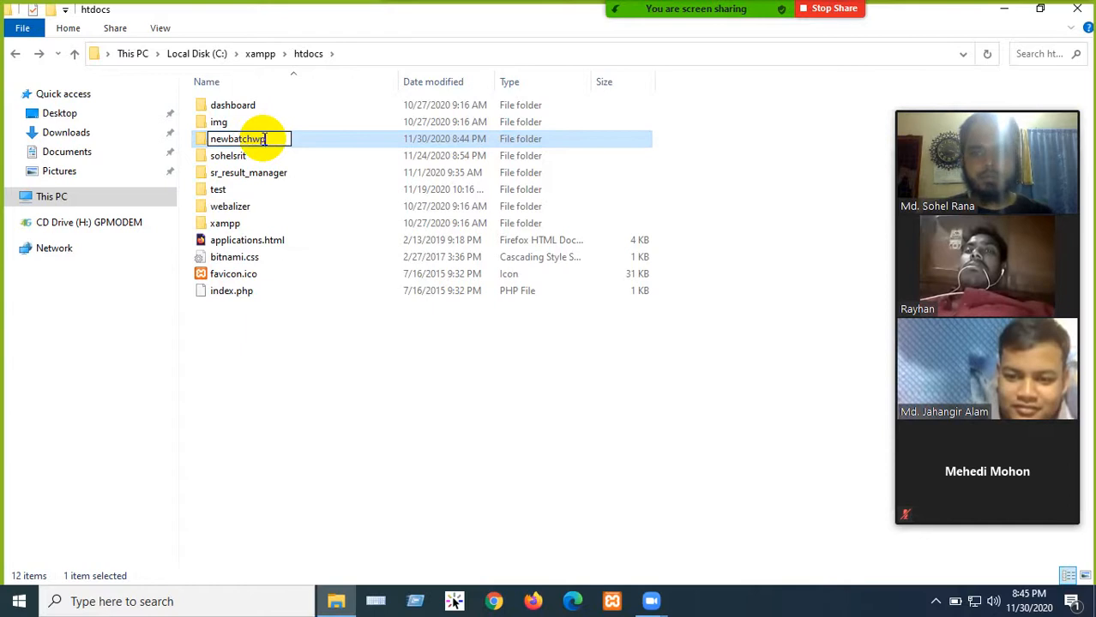
left_click(321, 393)
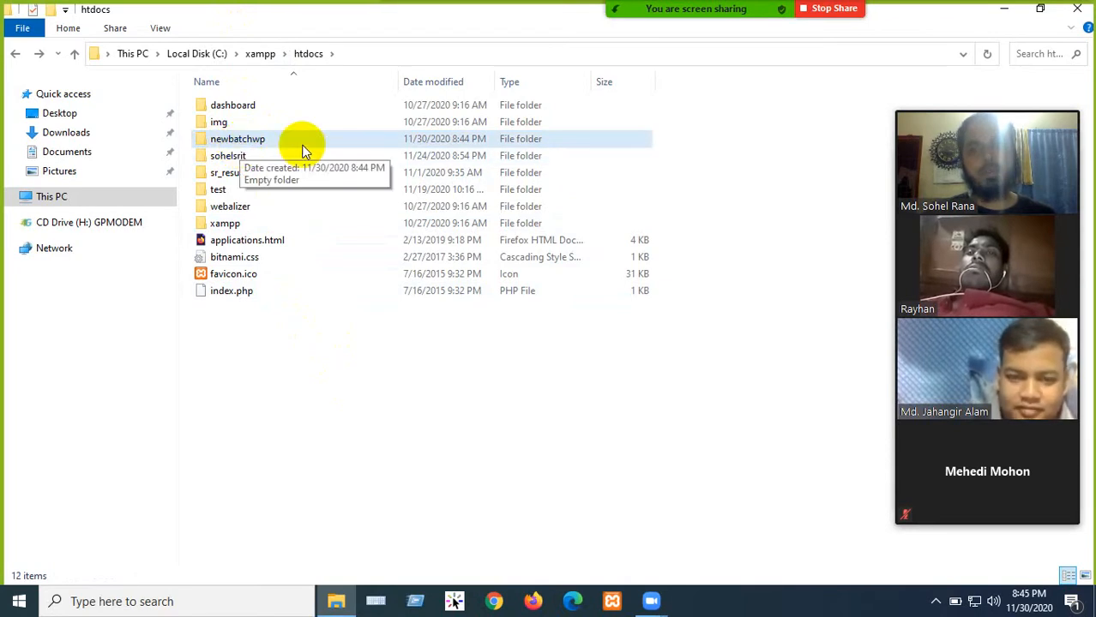
double_click(240, 139)
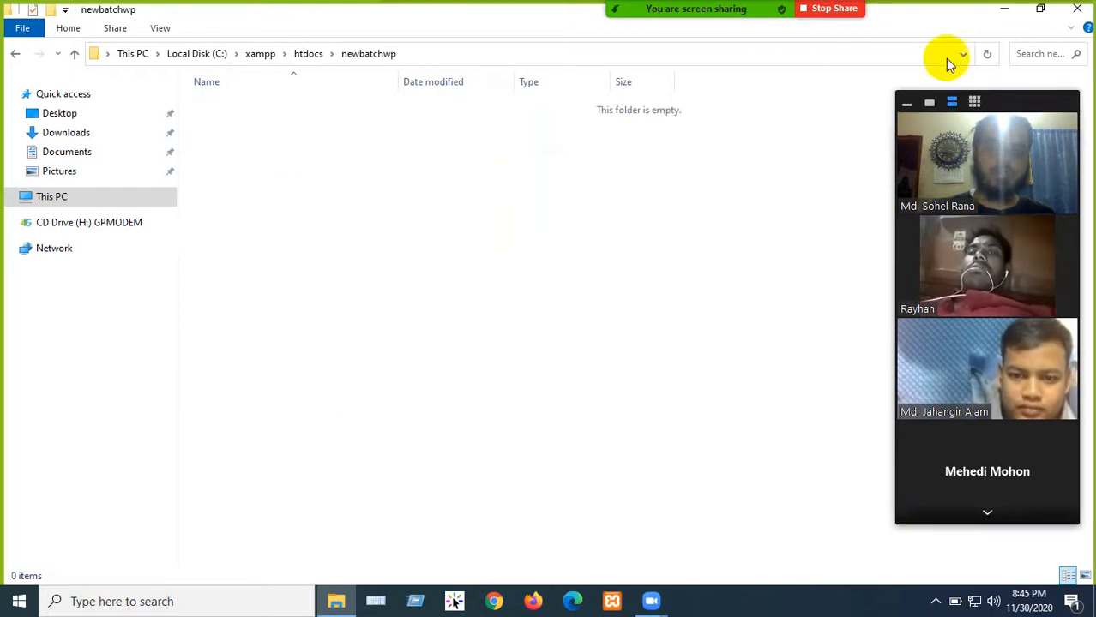
left_click(1002, 16)
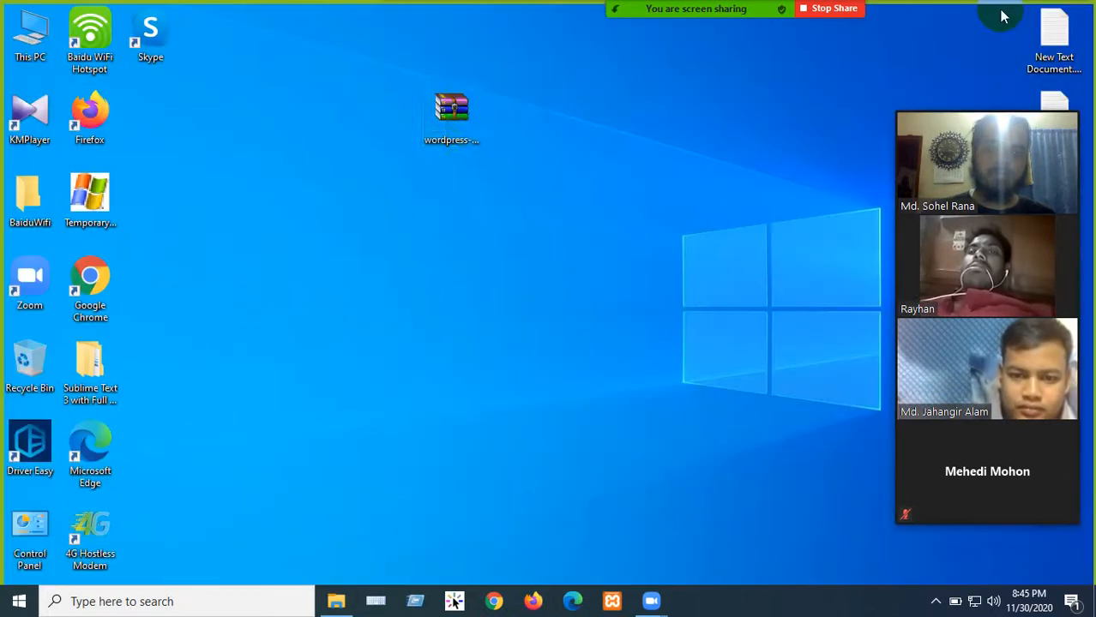
- Retry opening wordpress-5.5.3.zip, then dismiss the license notice and damaged-archive errors
left_click(463, 137)
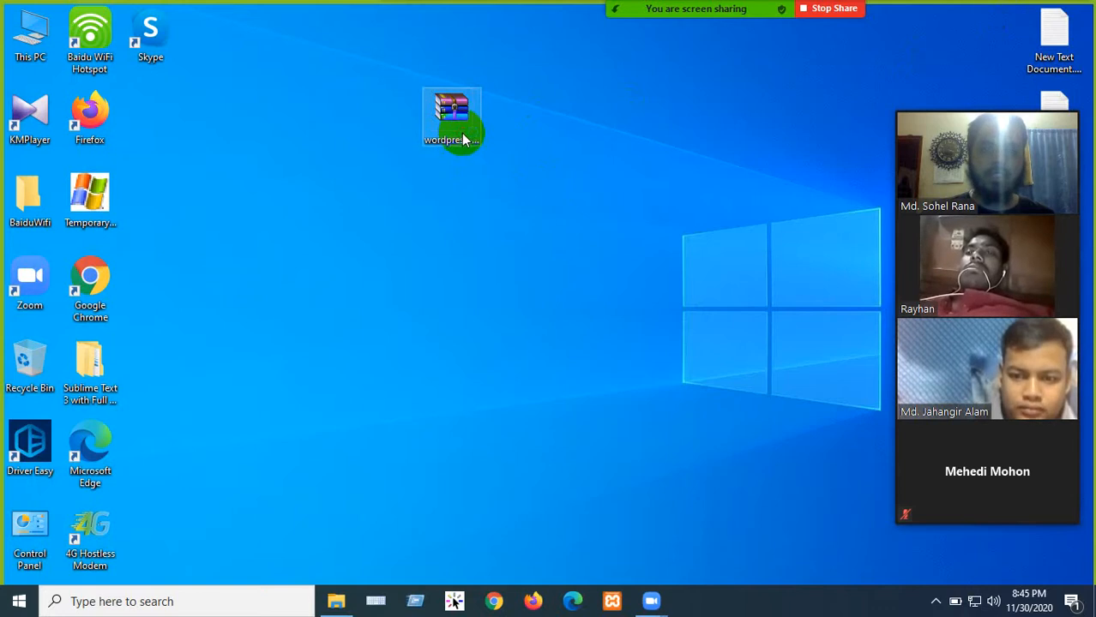
double_click(463, 137)
left_click(686, 264)
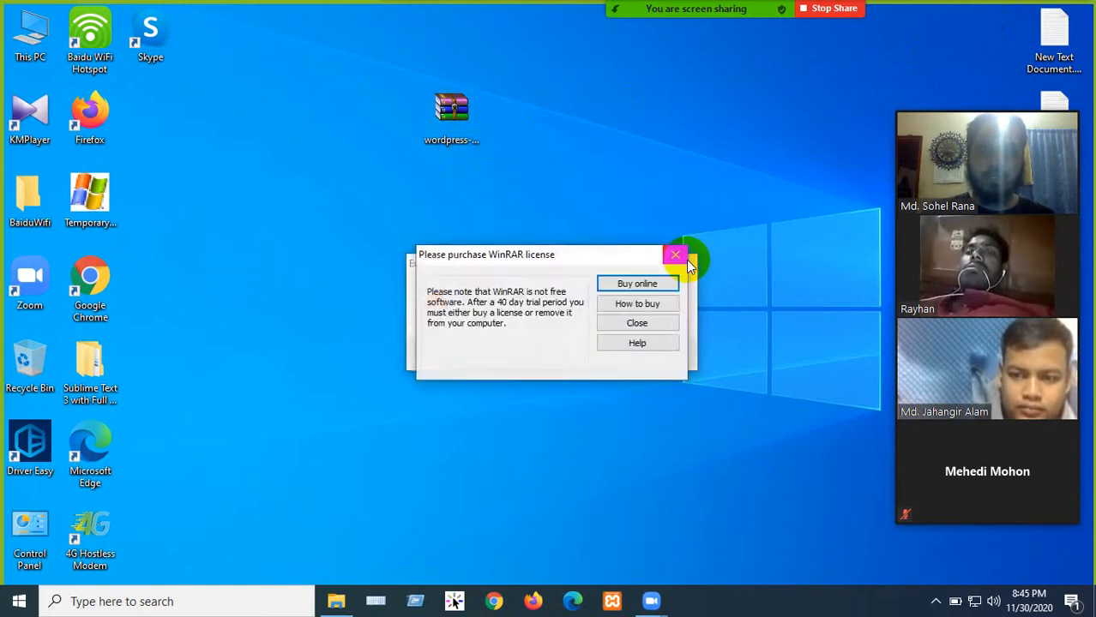
left_click(678, 253)
left_click(683, 267)
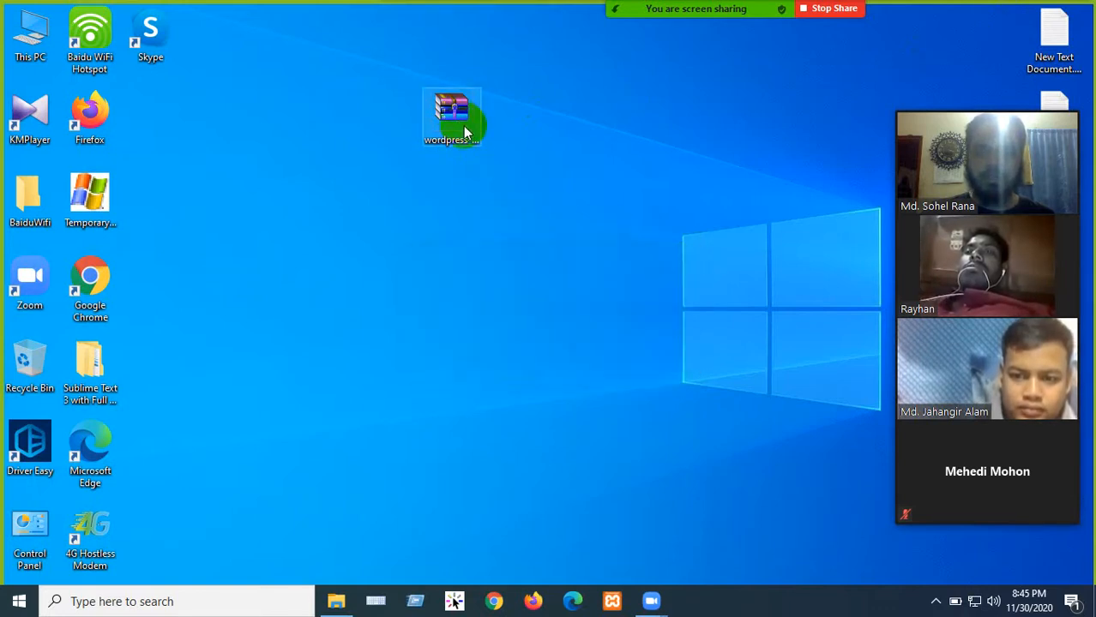
- Run Extract Here, dismiss the 'No archives found' warning, and delete the damaged zip
right_click(460, 120)
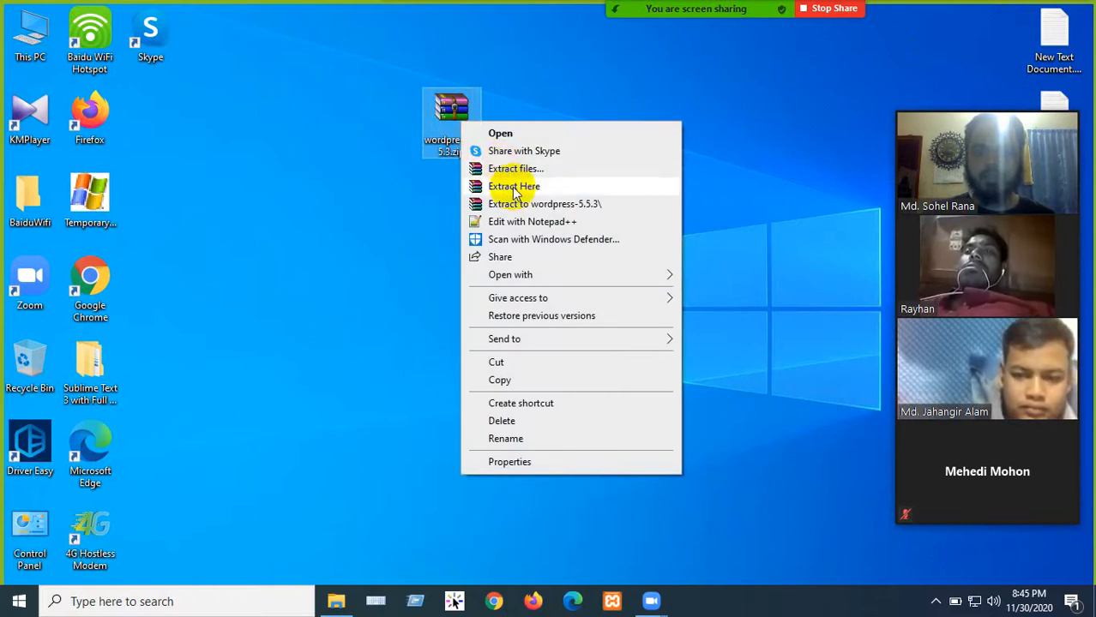
left_click(513, 187)
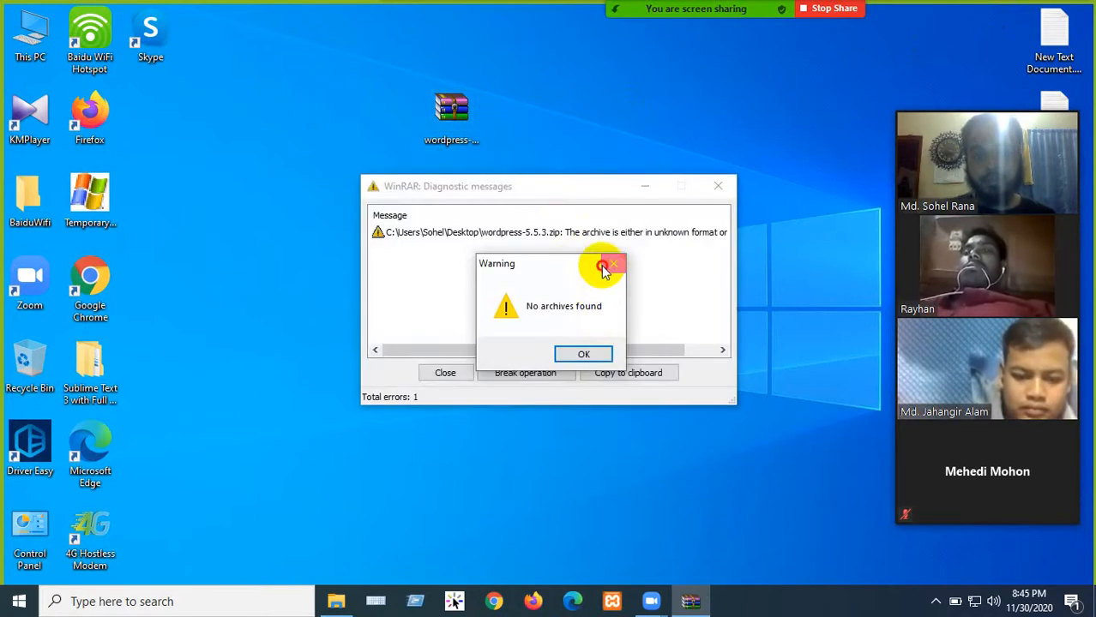
left_click(605, 271)
left_click(717, 186)
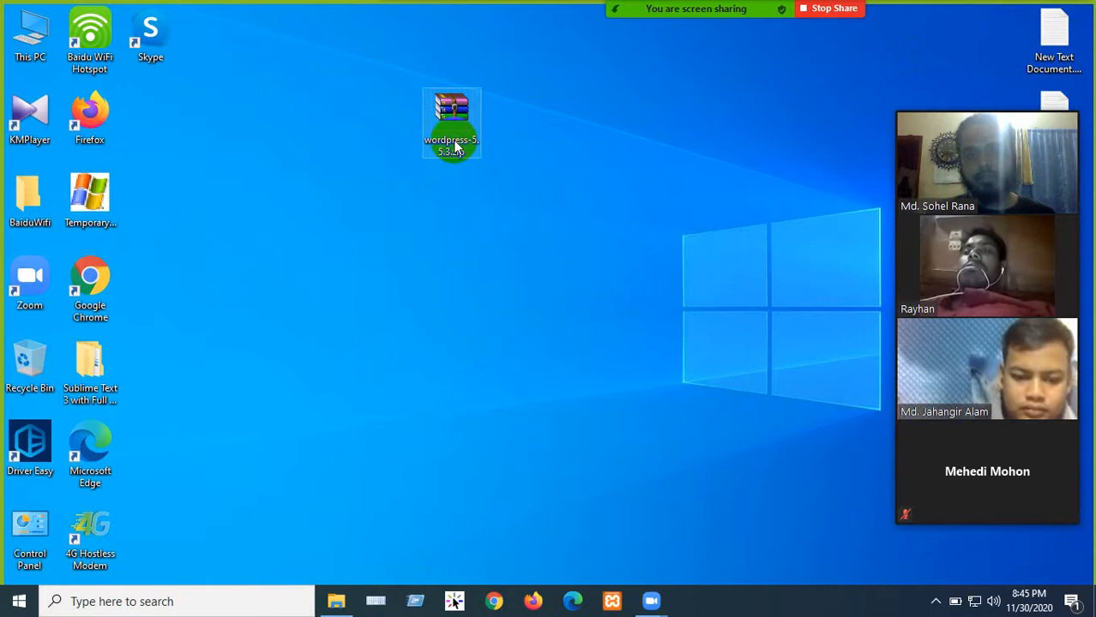
right_click(456, 148)
left_click(474, 135)
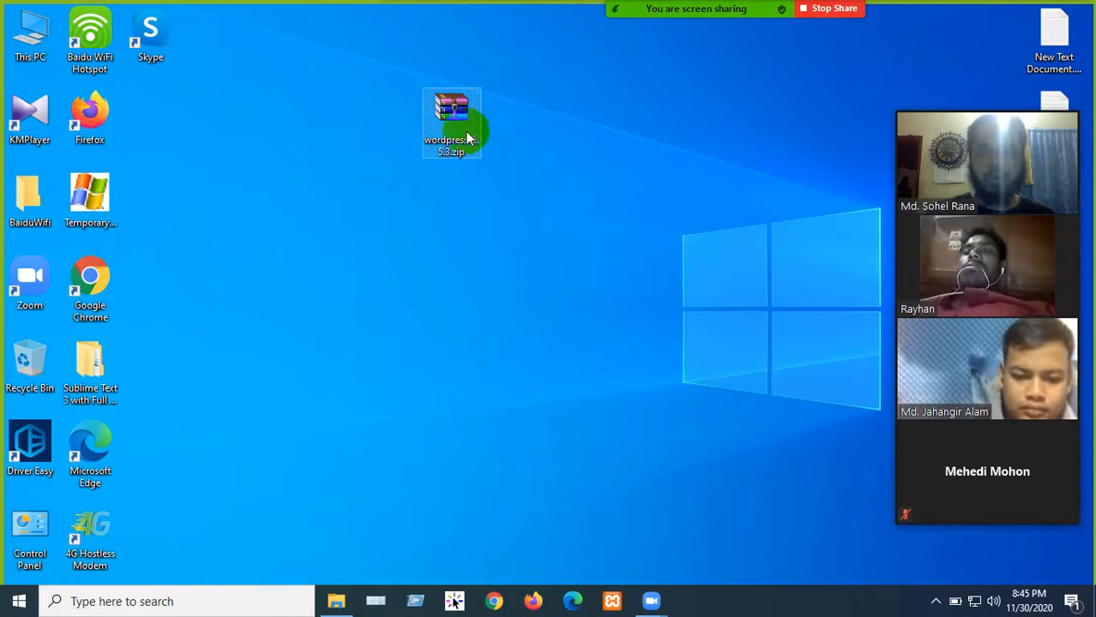
key("Delete")
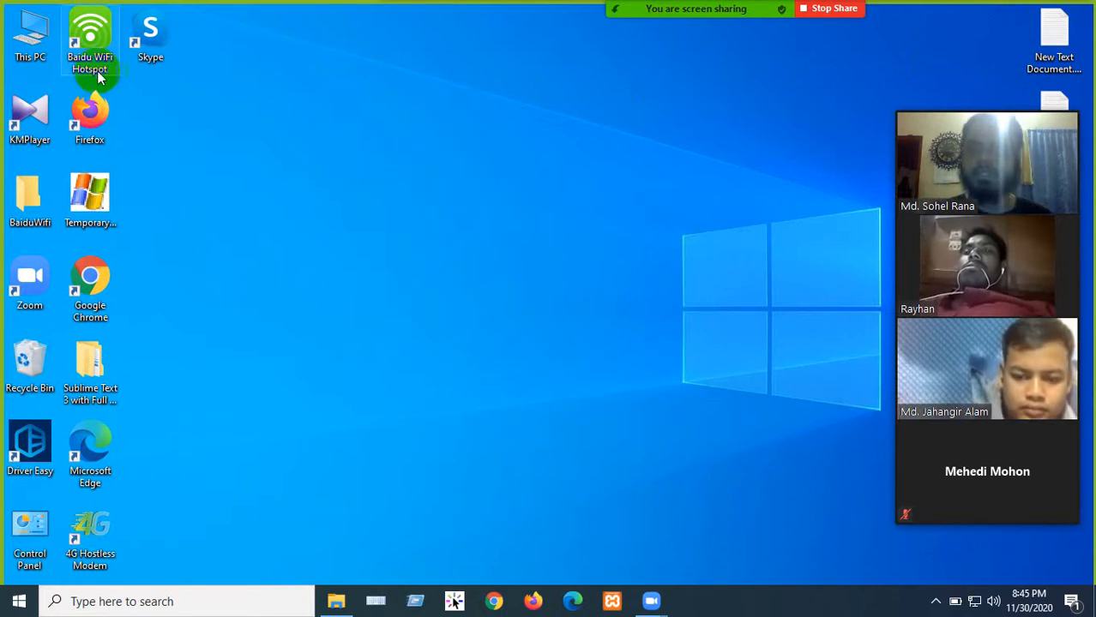
- Open wordpress-5.5.3.zip from Downloads in WinRAR to check that it opens, then close it
key("super+e")
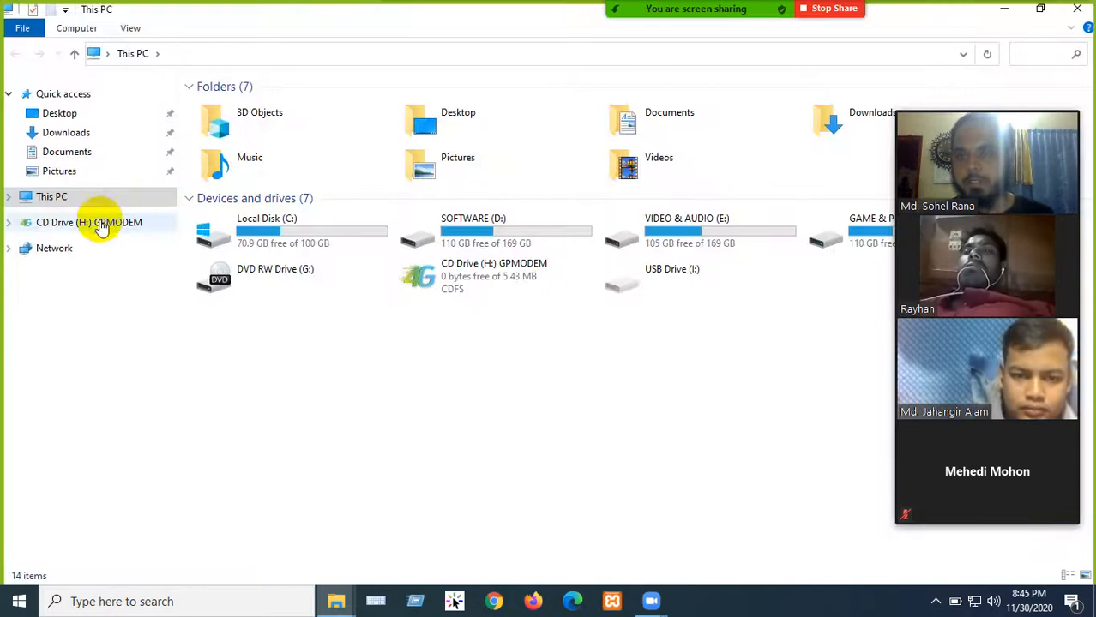
left_click(64, 137)
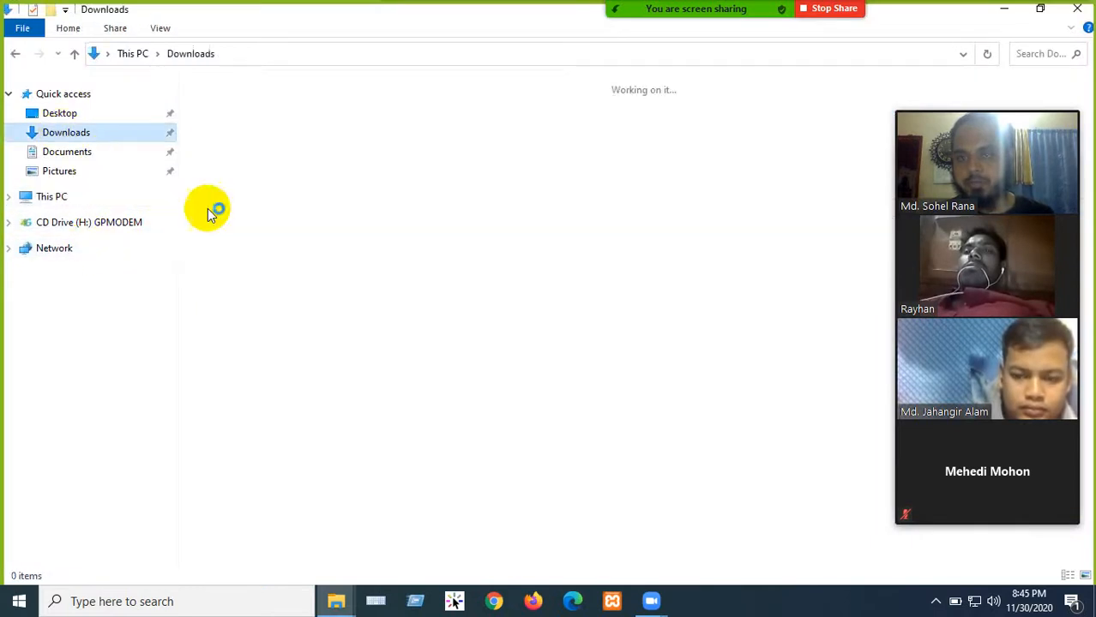
left_click(242, 107)
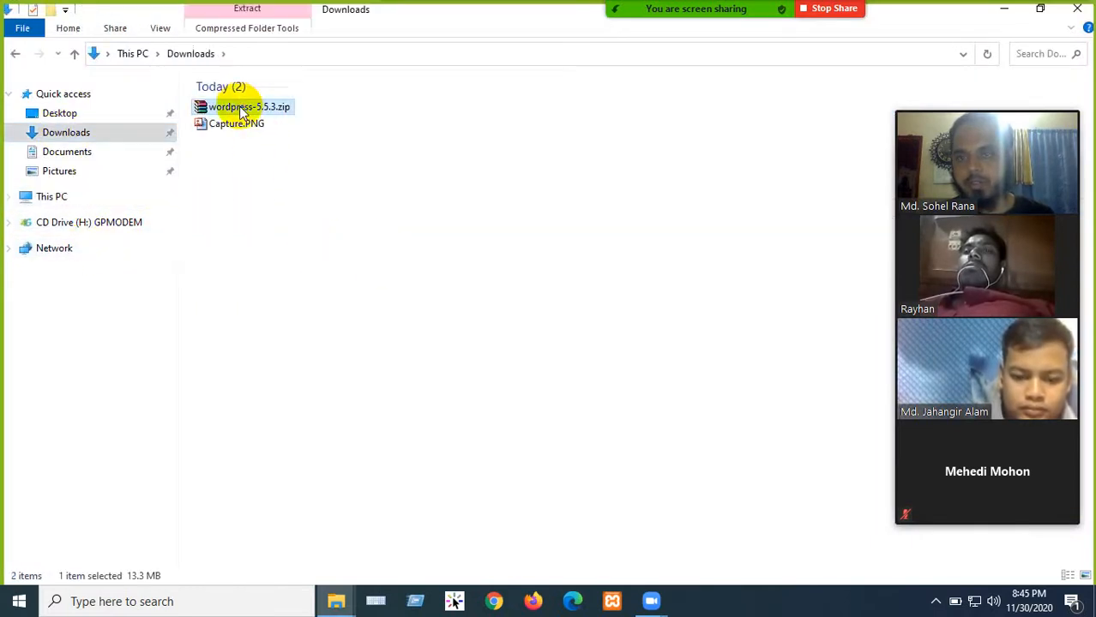
double_click(242, 108)
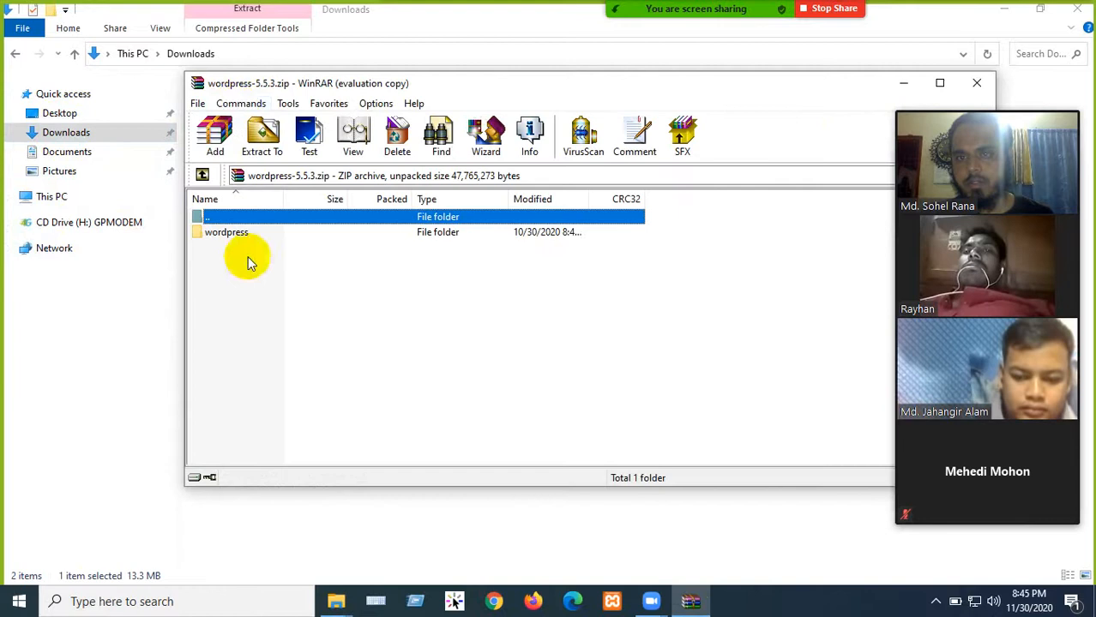
left_click(711, 223)
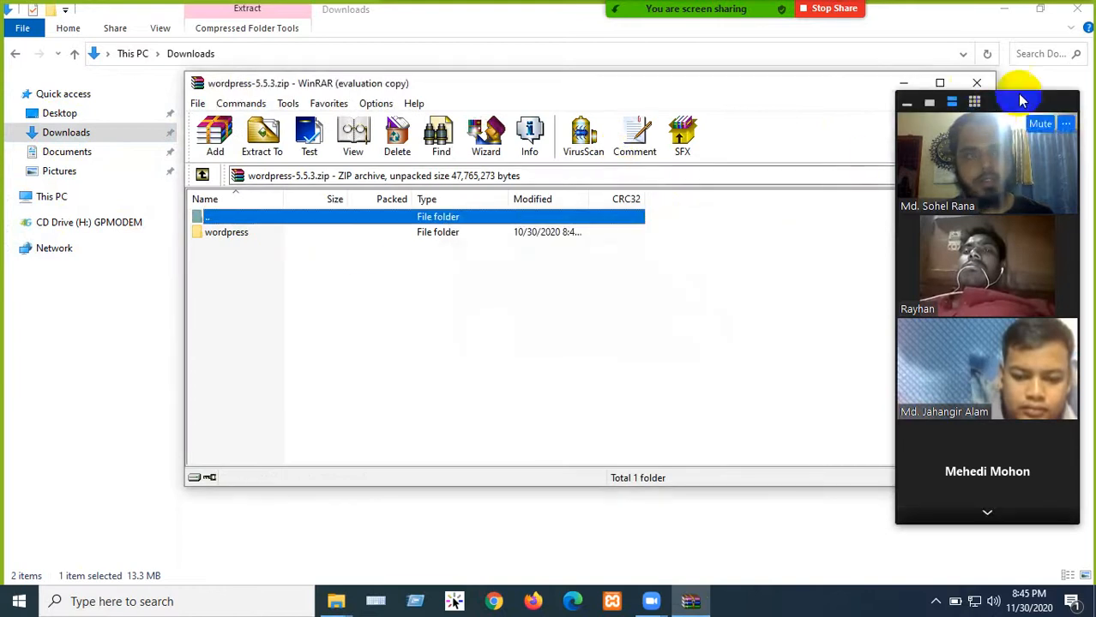
left_click(972, 84)
- Copy wordpress-5.5.3.zip from Downloads and paste it onto the desktop
right_click(236, 104)
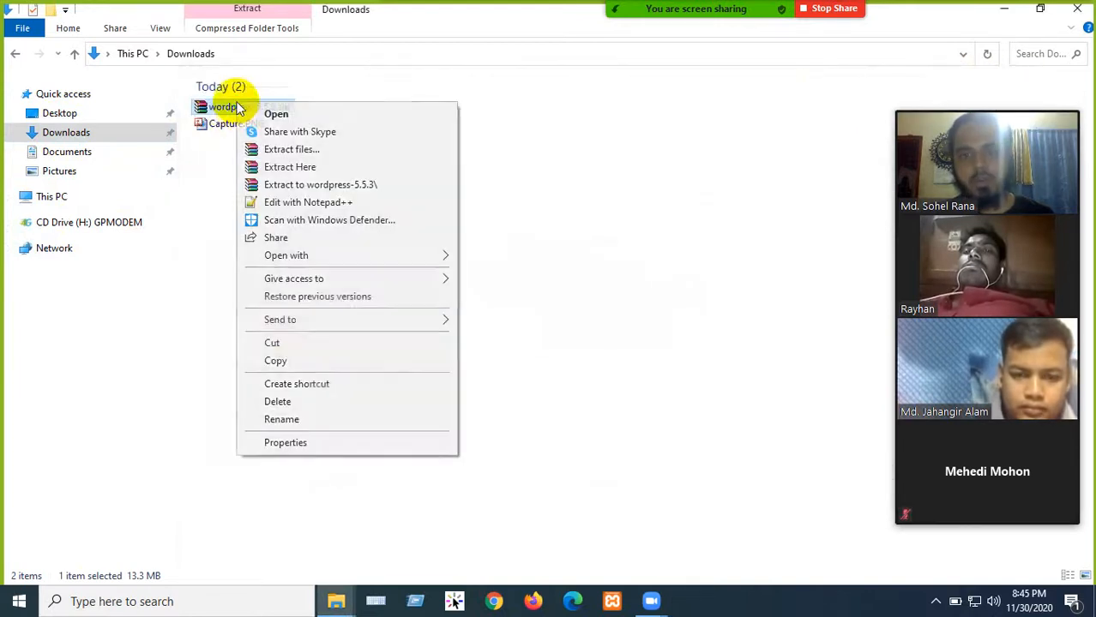
left_click(275, 360)
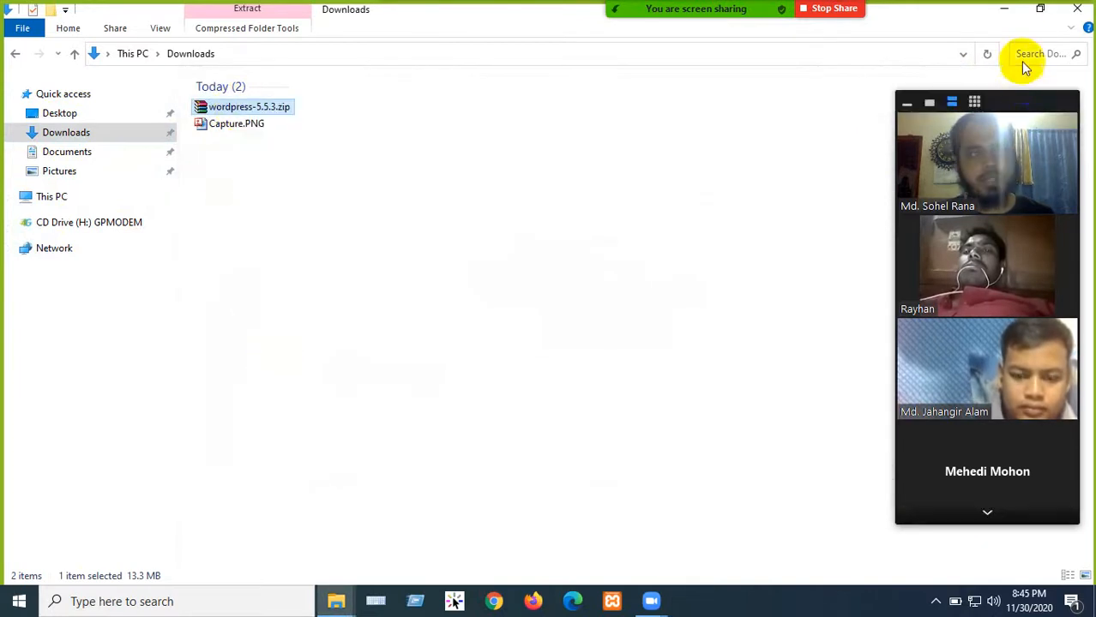
left_click(1072, 15)
right_click(411, 124)
left_click(450, 192)
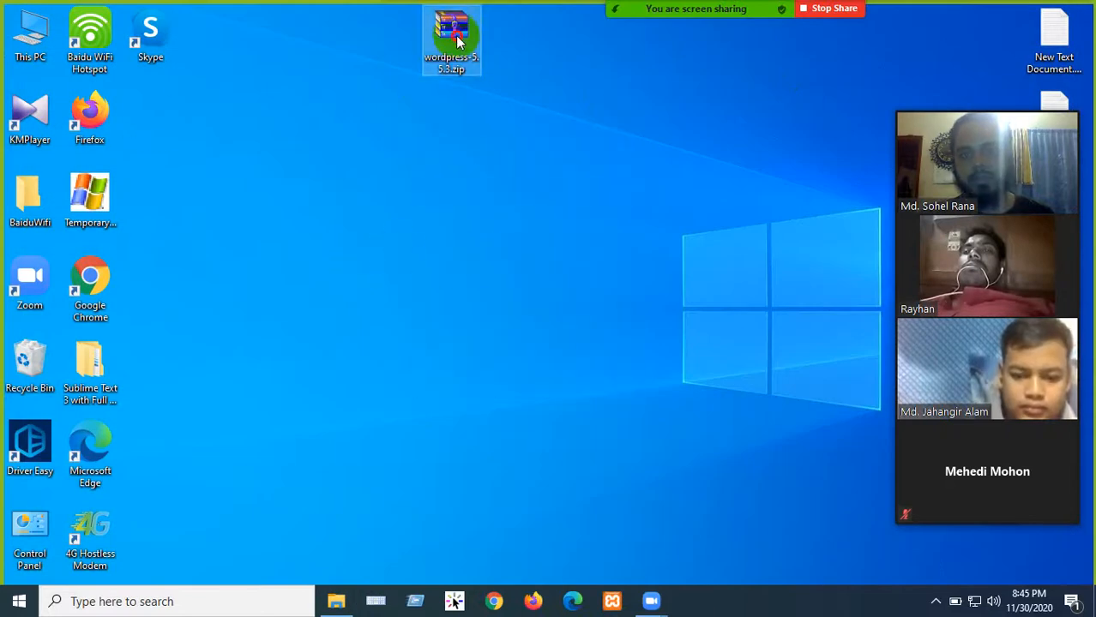
- Open the desktop wordpress-5.5.3.zip in WinRAR, dismiss the license reminder, and reposition its window
double_click(457, 210)
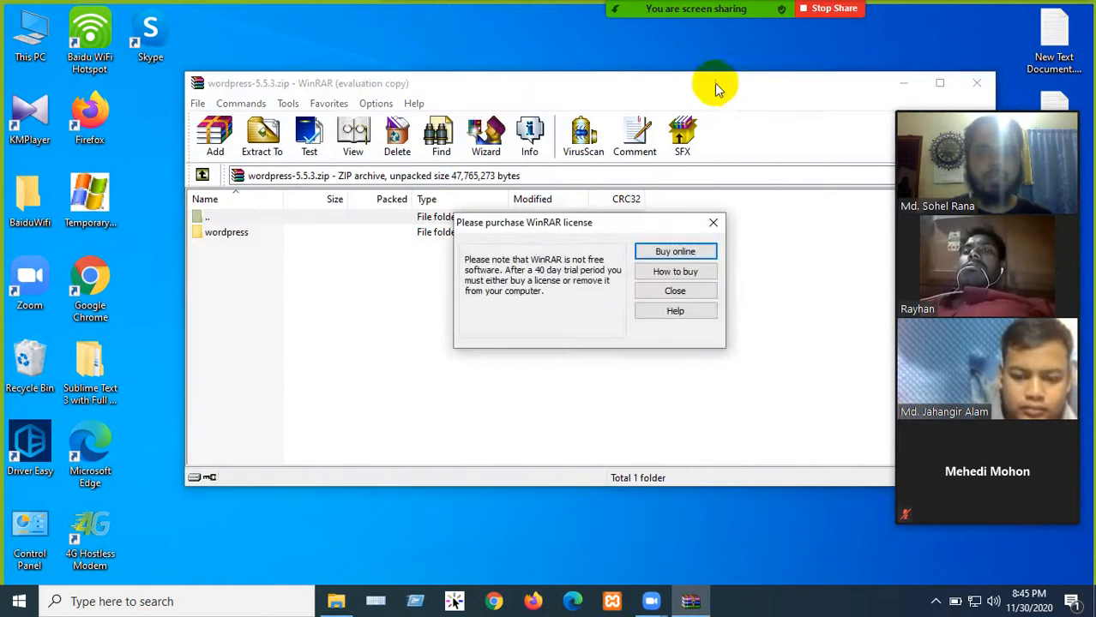
left_click(713, 222)
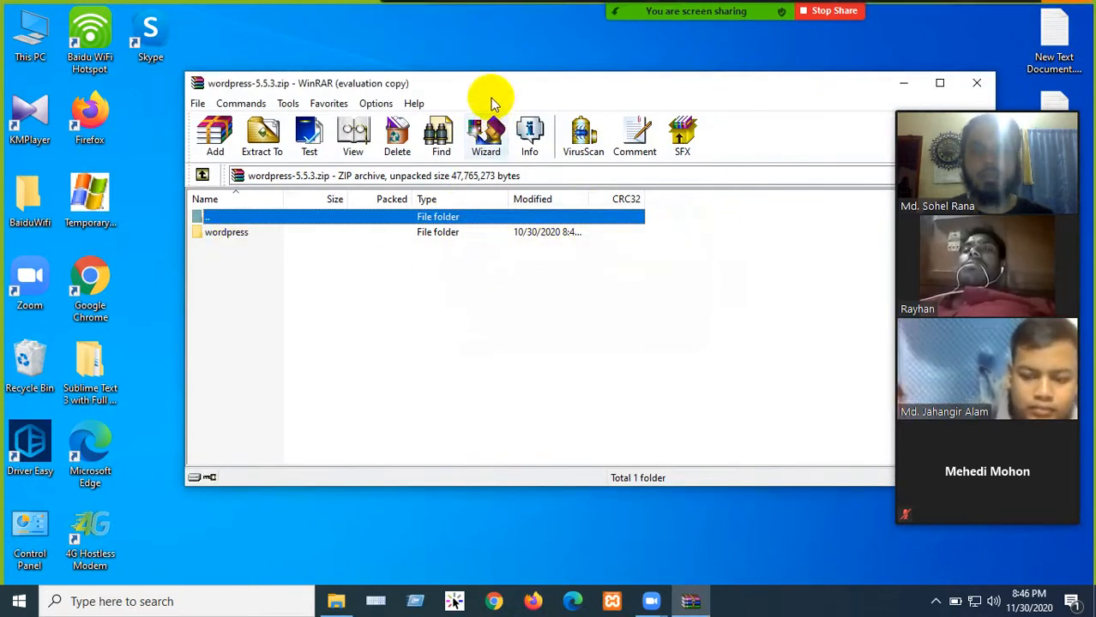
left_click_drag(517, 95, 624, 93)
left_click(1067, 21)
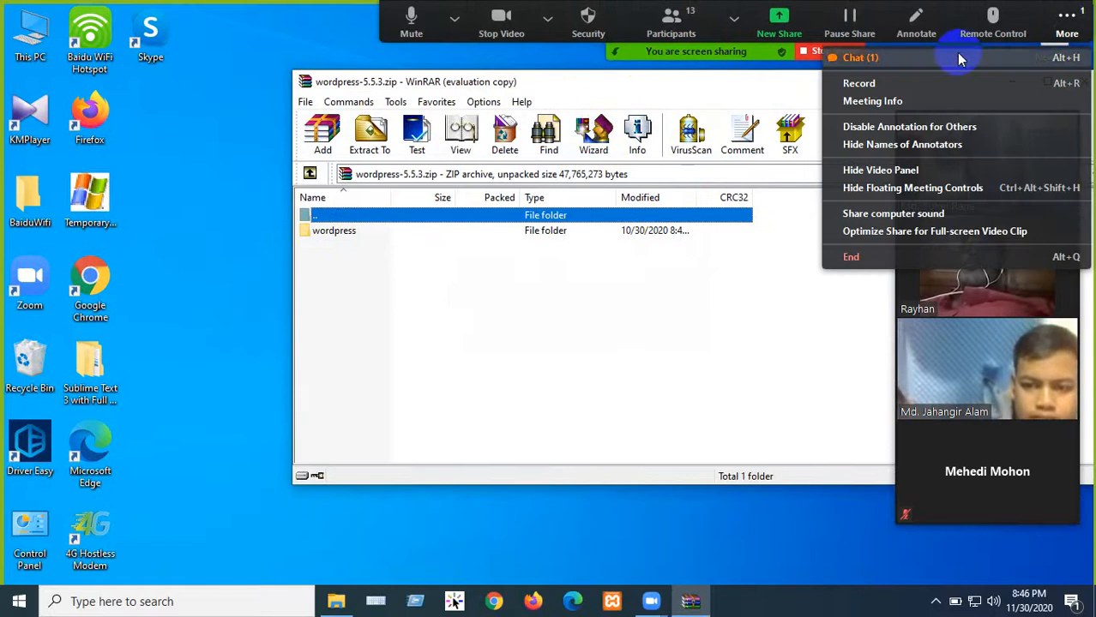
left_click(857, 54)
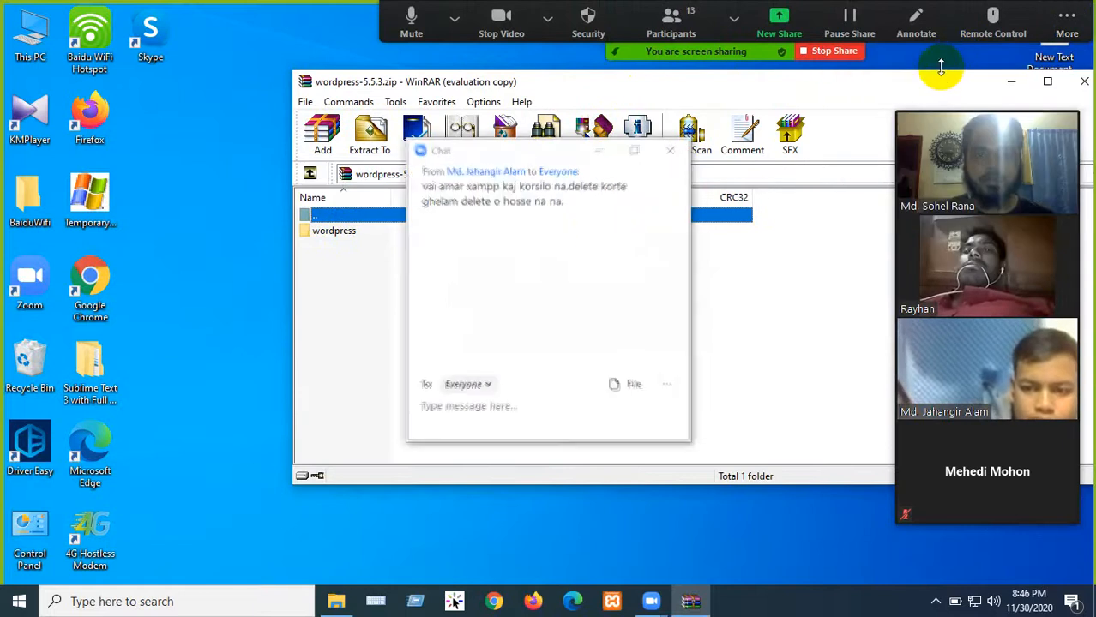
left_click(677, 151)
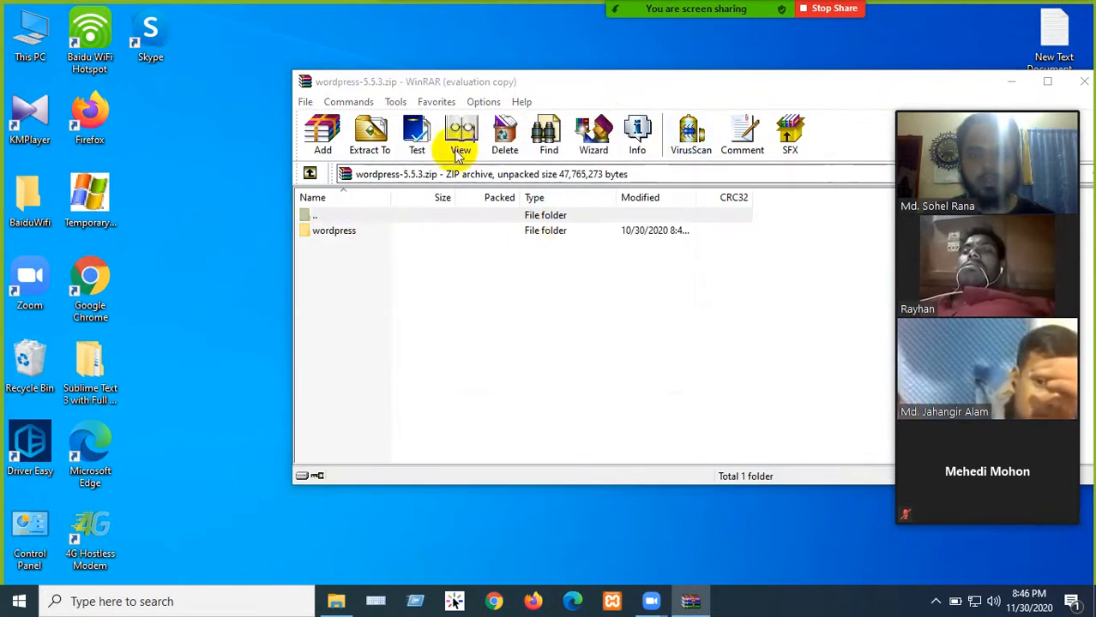
left_click_drag(552, 83, 620, 66)
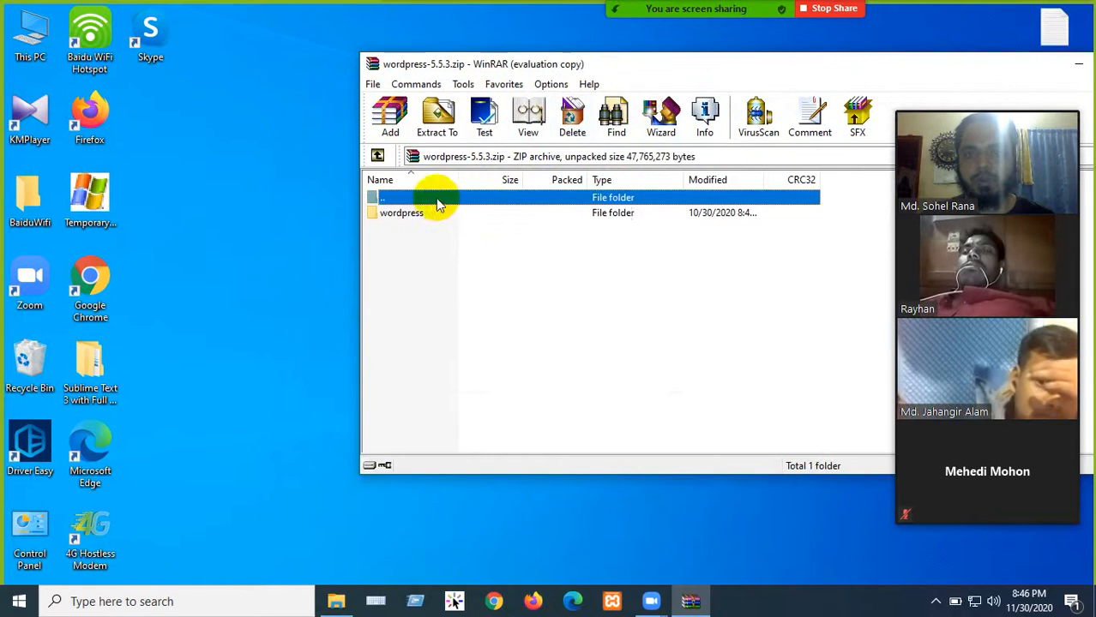
- Enter the archive's wordpress folder and select all its files and folders with Ctrl+A
double_click(404, 212)
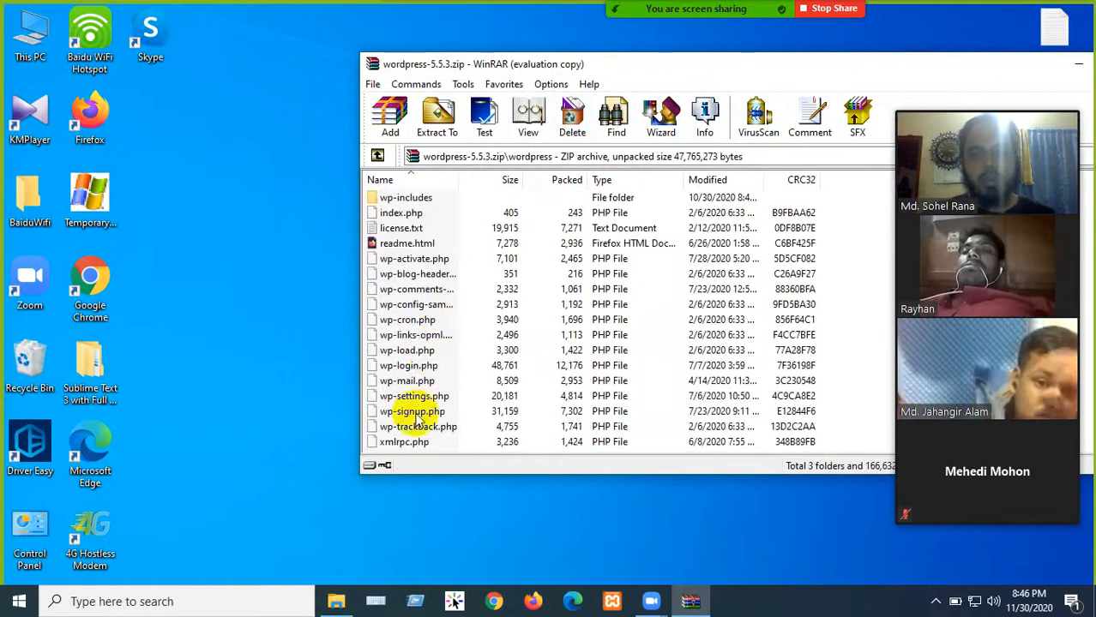
scroll(411, 360, "up", 2)
left_click(415, 214)
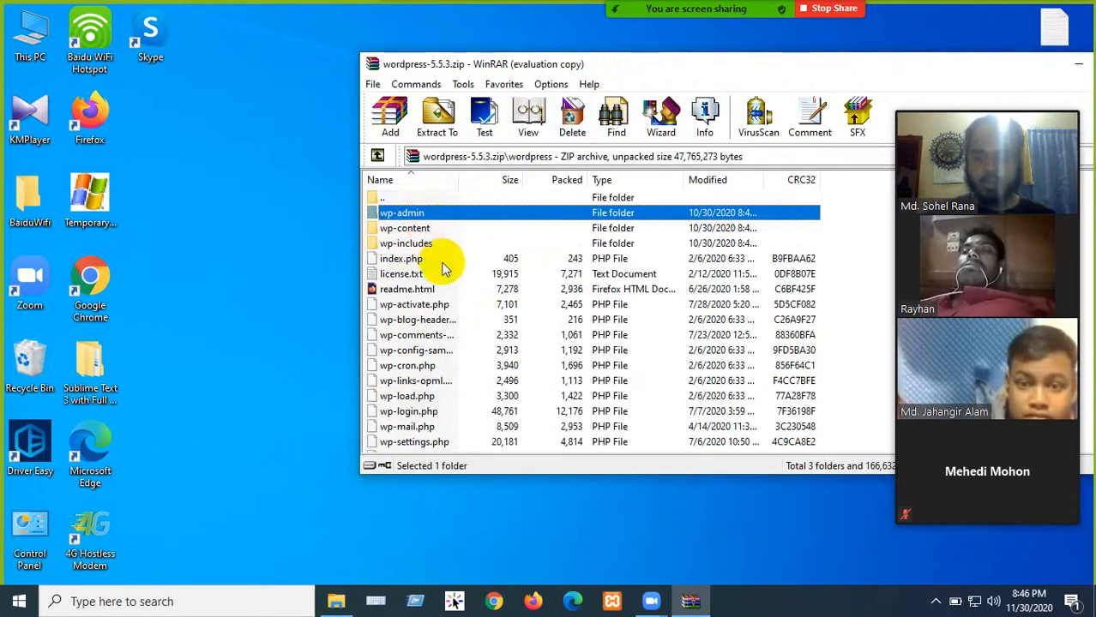
key("ctrl+a")
scroll(480, 273, "down", 1)
scroll(471, 268, "up", 1)
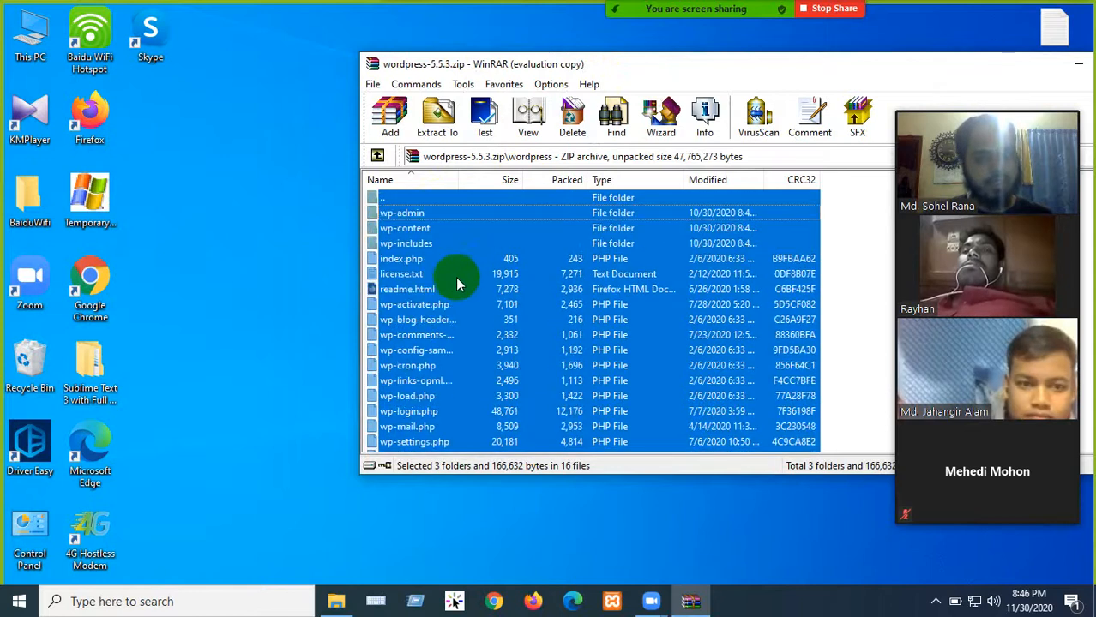
scroll(480, 283, "down", 1)
scroll(467, 302, "up", 1)
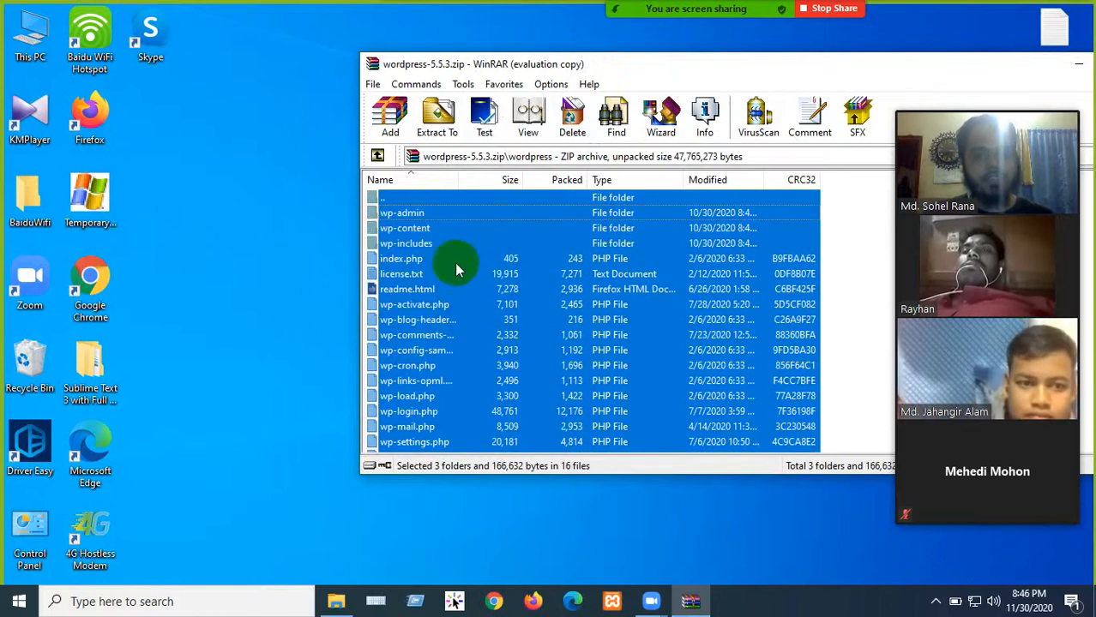
- Navigate to C:\xampp\htdocs\newbatchwp and restore the Explorer window to a smaller size
double_click(30, 34)
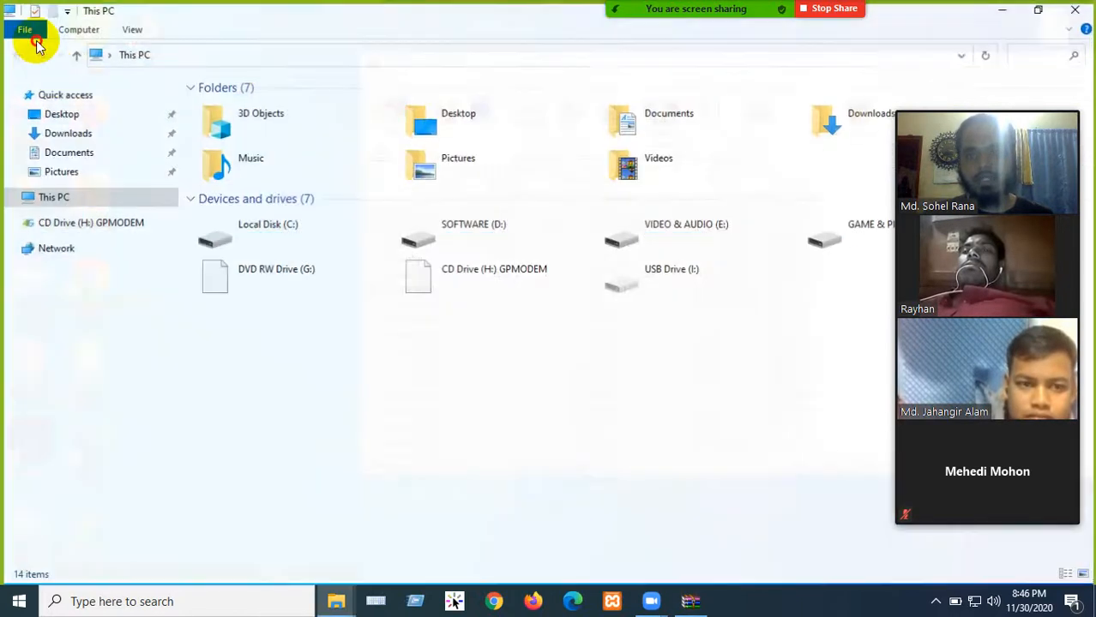
double_click(296, 247)
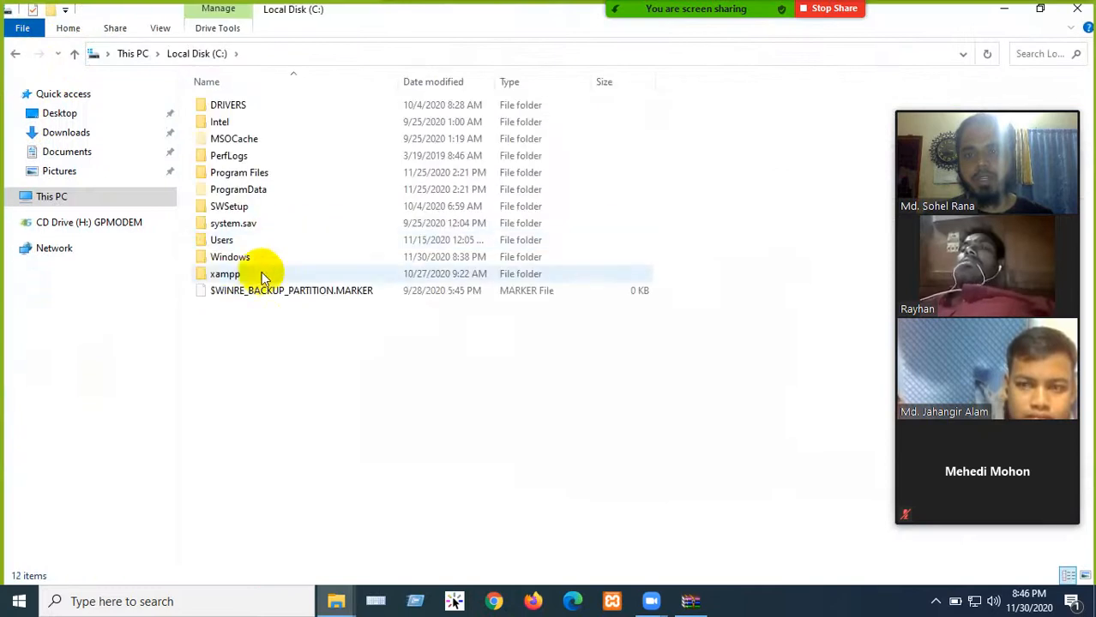
double_click(232, 276)
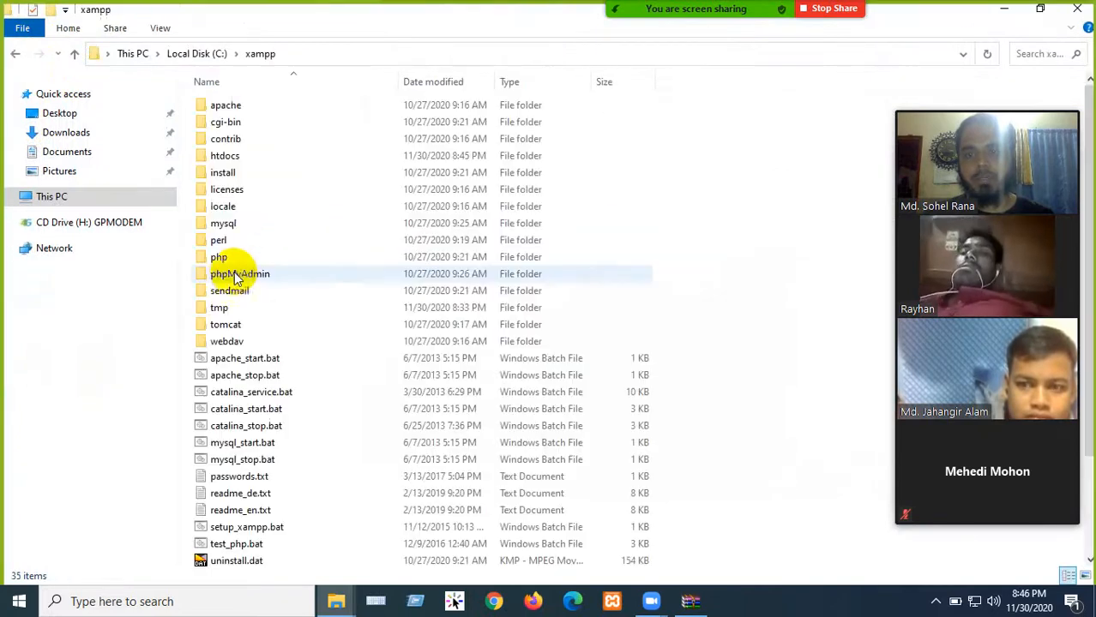
double_click(225, 156)
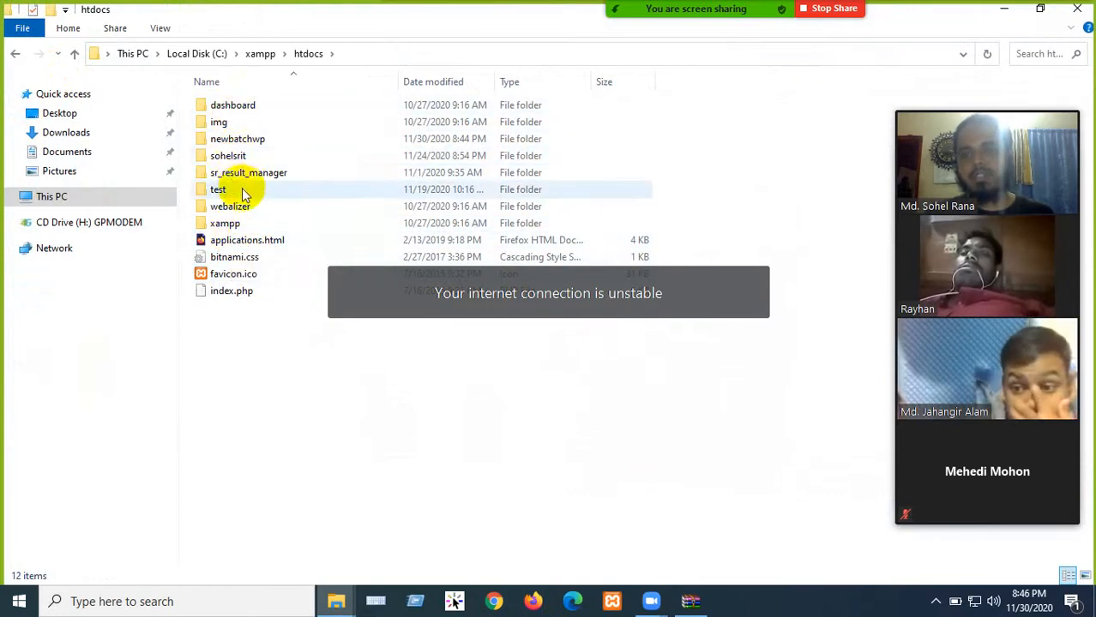
double_click(264, 145)
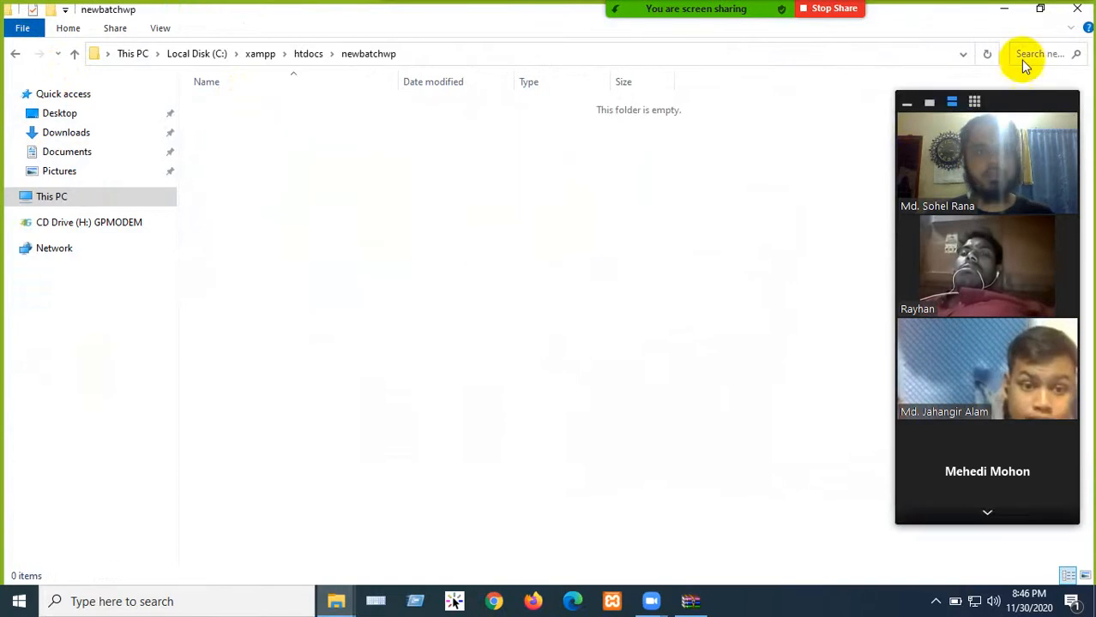
left_click(1038, 10)
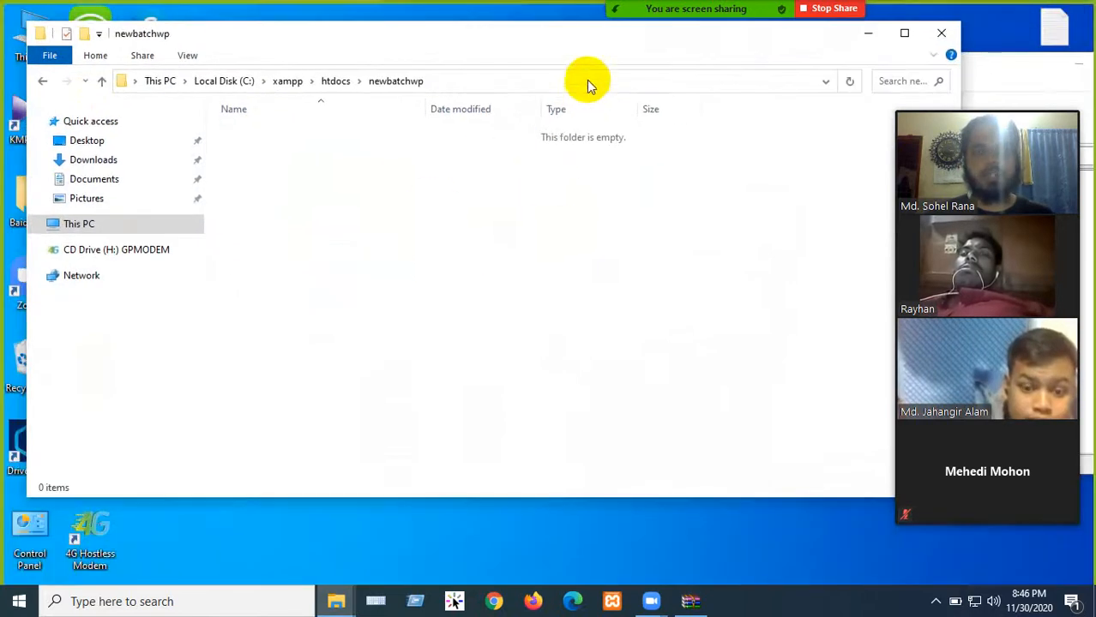
- Arrange the windows and drag the selected WordPress files from WinRAR into newbatchwp
left_click_drag(582, 40, 207, 26)
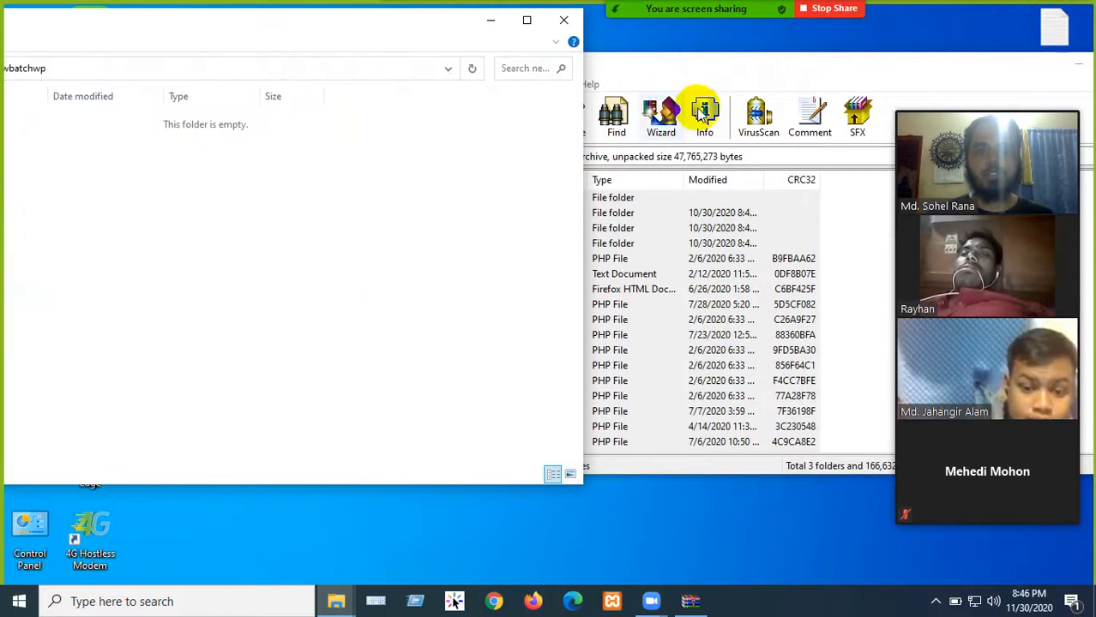
left_click_drag(783, 68, 873, 39)
scroll(623, 229, "down", 1)
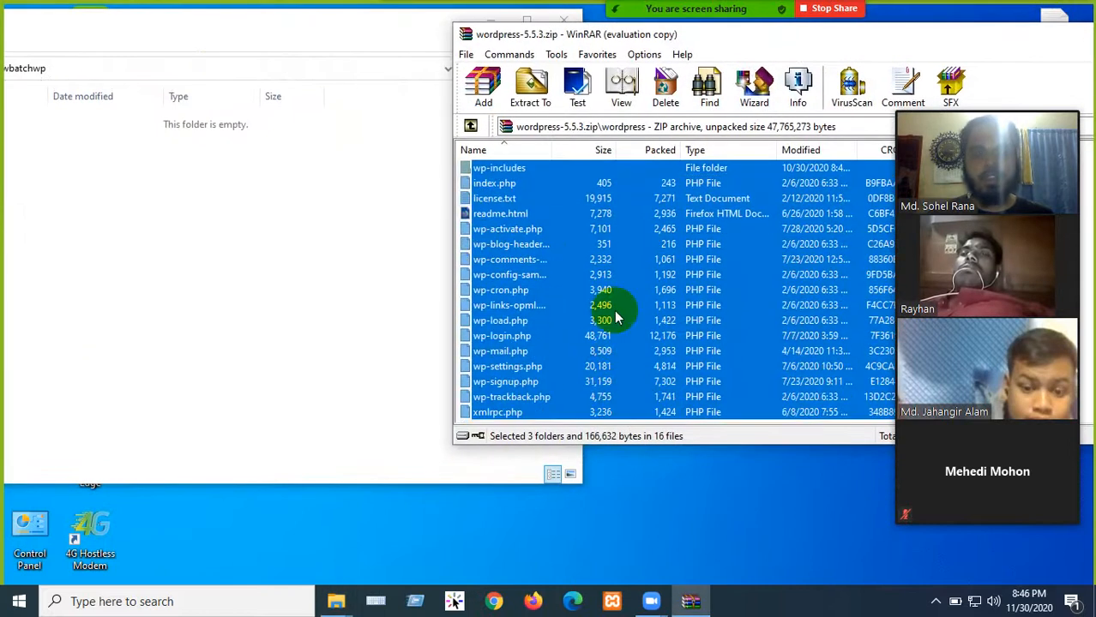
scroll(591, 354, "up", 1)
left_click_drag(567, 202, 520, 248)
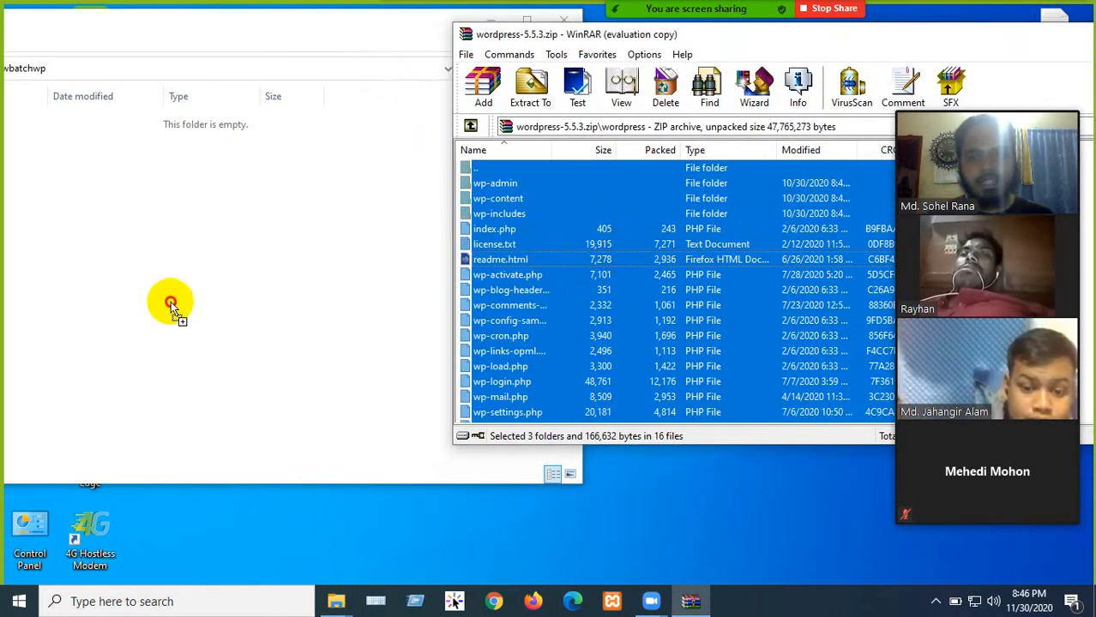
left_click_drag(146, 287, 148, 289)
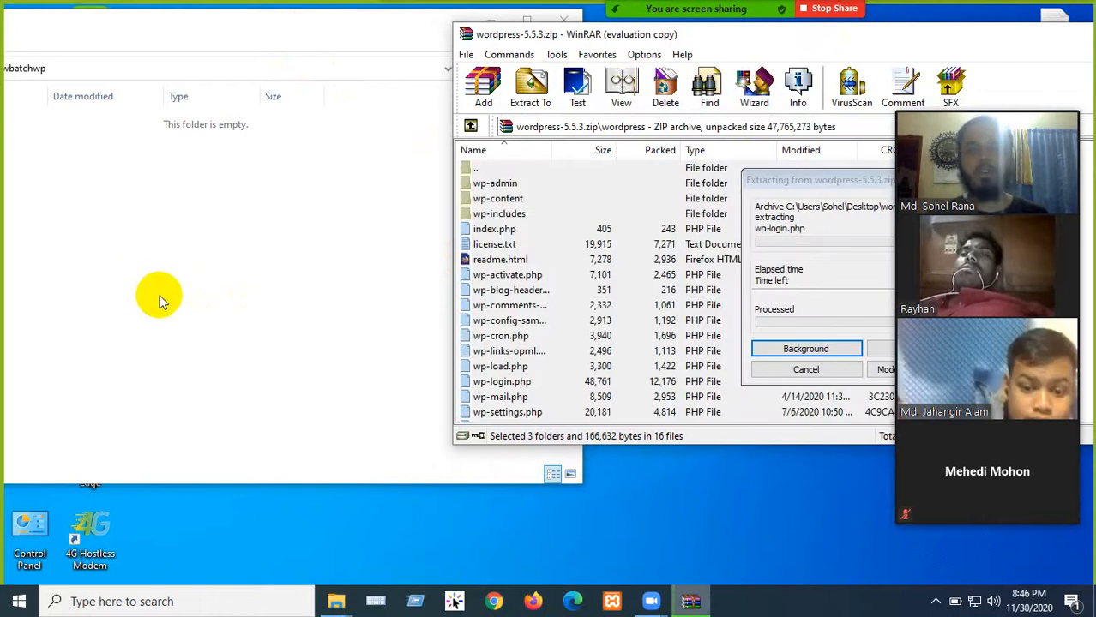
left_click_drag(835, 181, 578, 176)
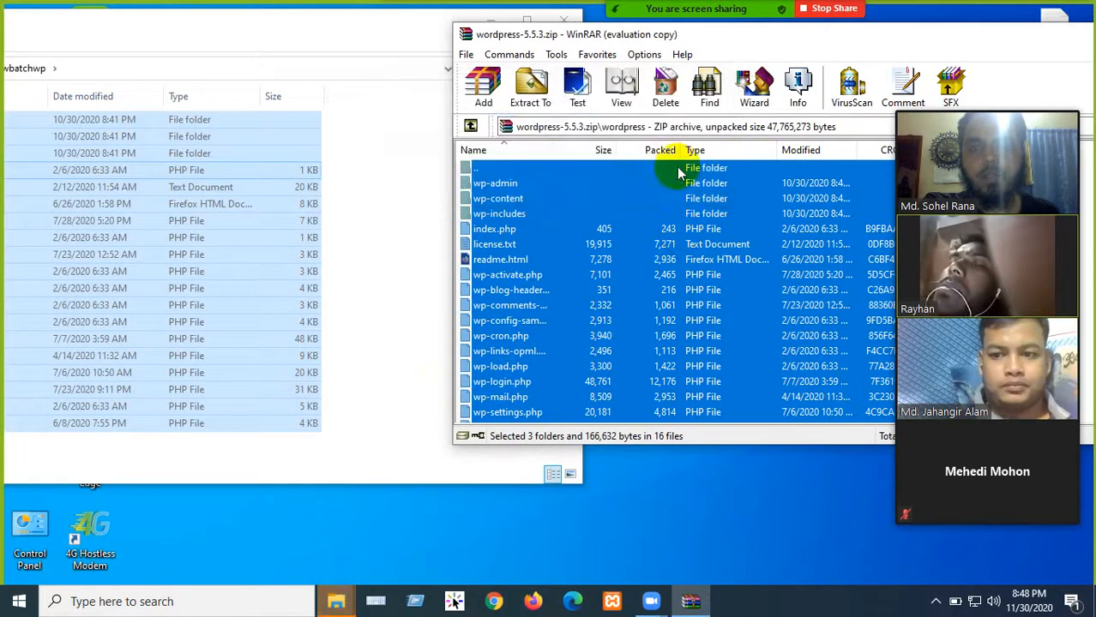
- Close WinRAR and the folder window, and move the zip higher on the desktop
left_click_drag(1050, 33, 780, 63)
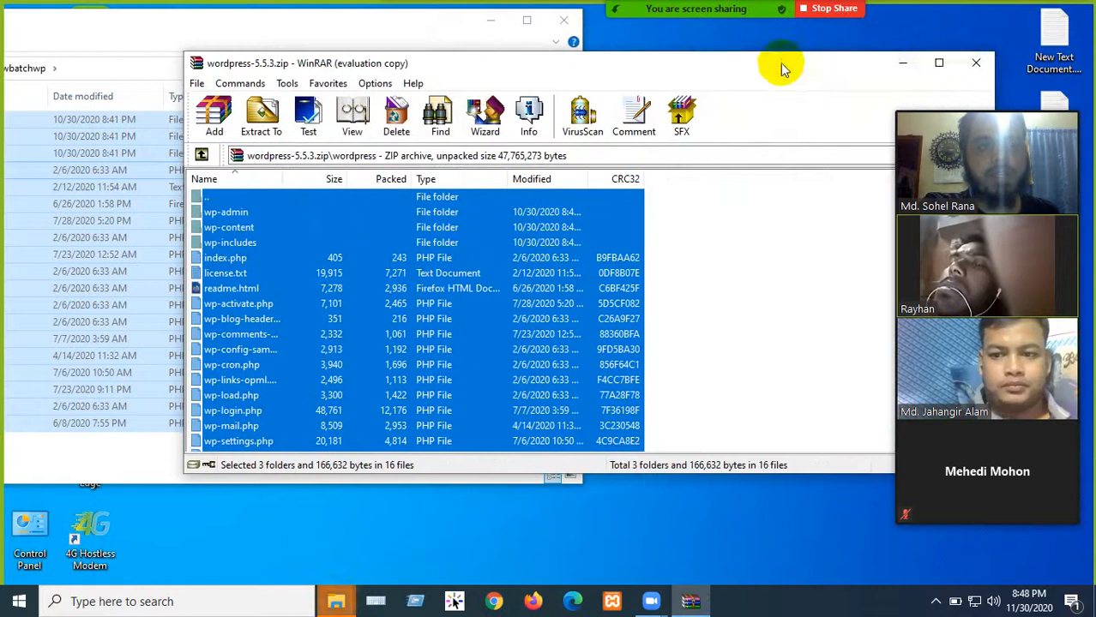
left_click(974, 62)
left_click_drag(379, 24, 636, 89)
left_click(819, 84)
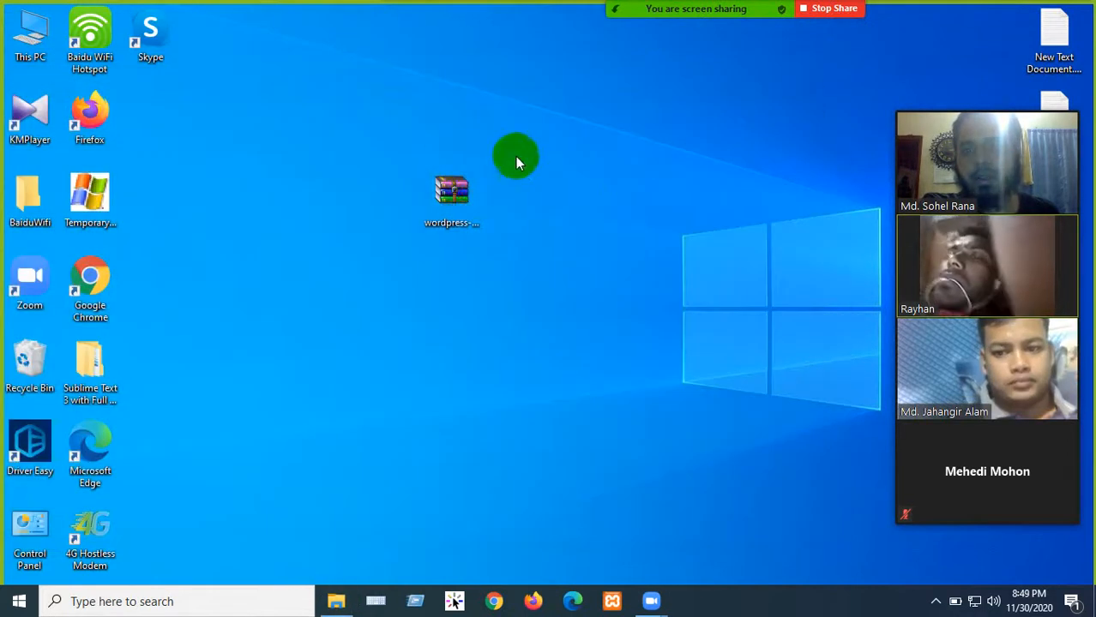
left_click(470, 193)
left_click_drag(470, 191, 630, 121)
left_click(481, 231)
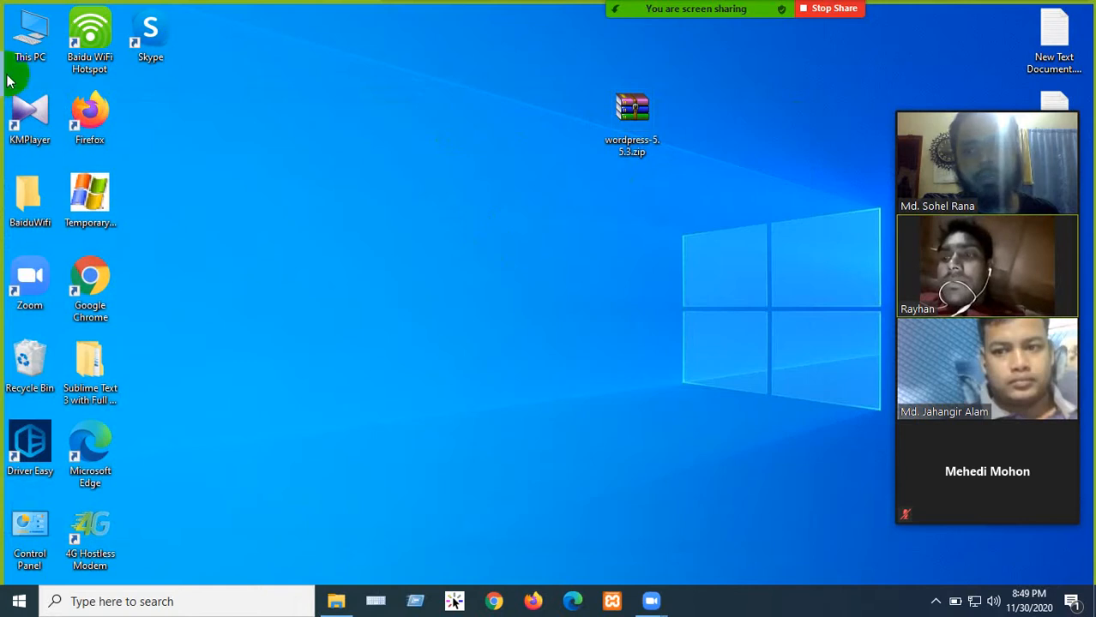
- Open C:\xampp\htdocs\newbatchwp to check the 19 extracted WordPress items, then minimize it
double_click(34, 36)
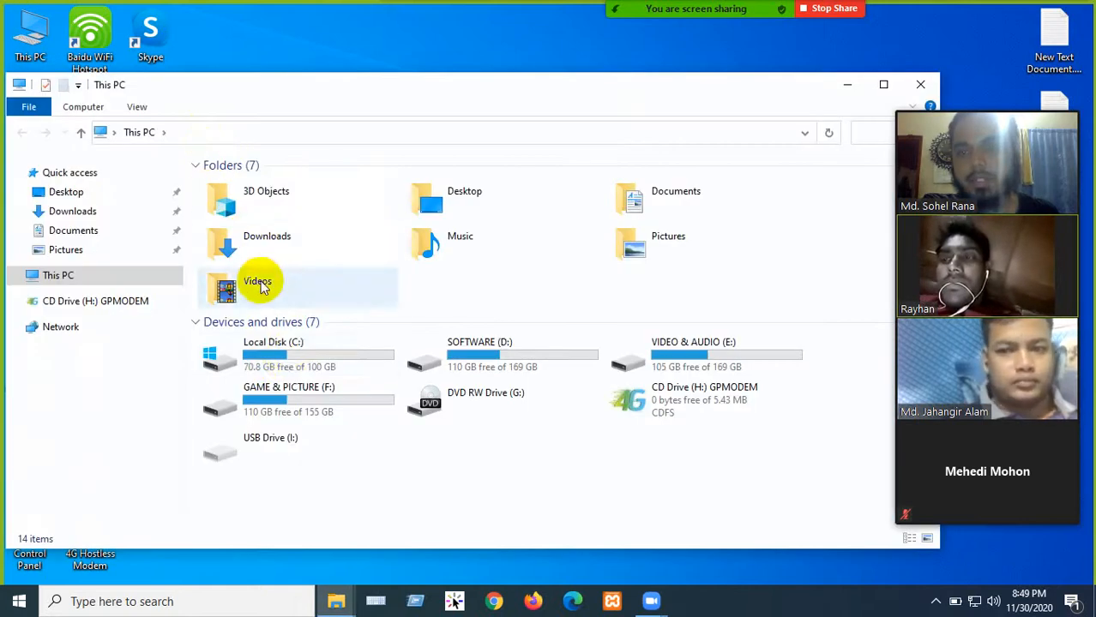
double_click(285, 363)
double_click(240, 352)
double_click(232, 234)
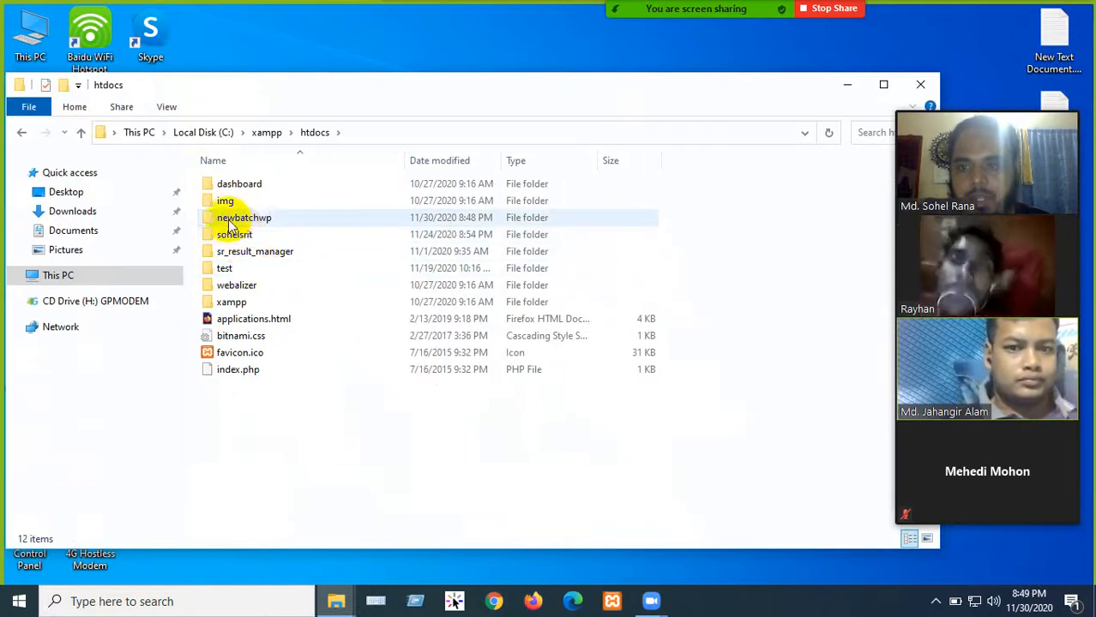
left_click(249, 220)
double_click(251, 220)
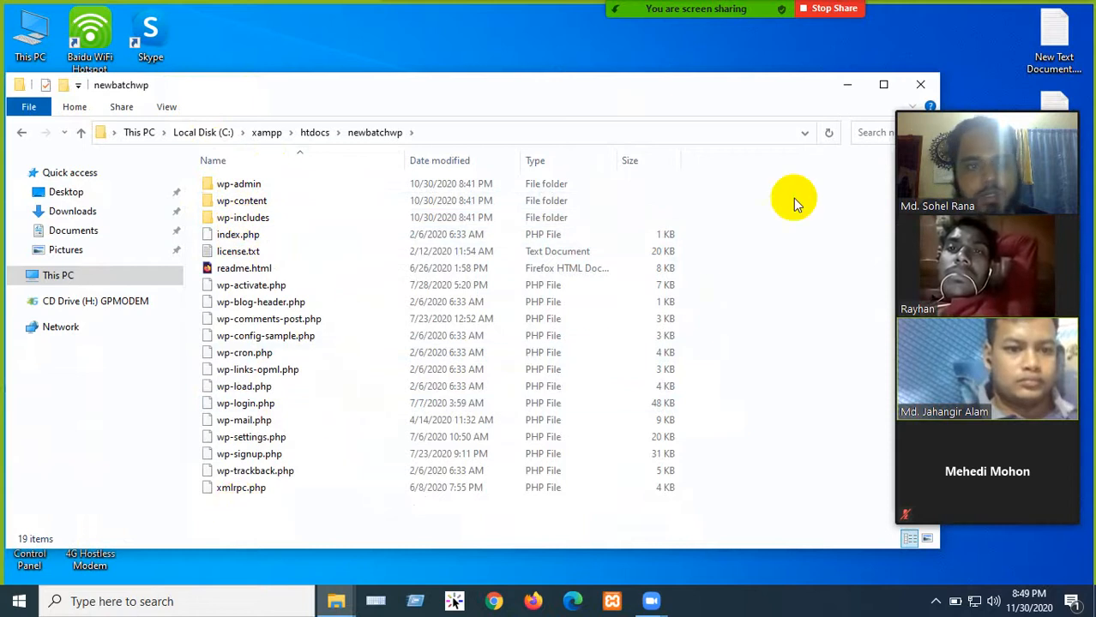
left_click(890, 89)
- Refresh the desktop and launch Firefox from the taskbar
right_click(381, 157)
left_click(410, 196)
left_click(533, 601)
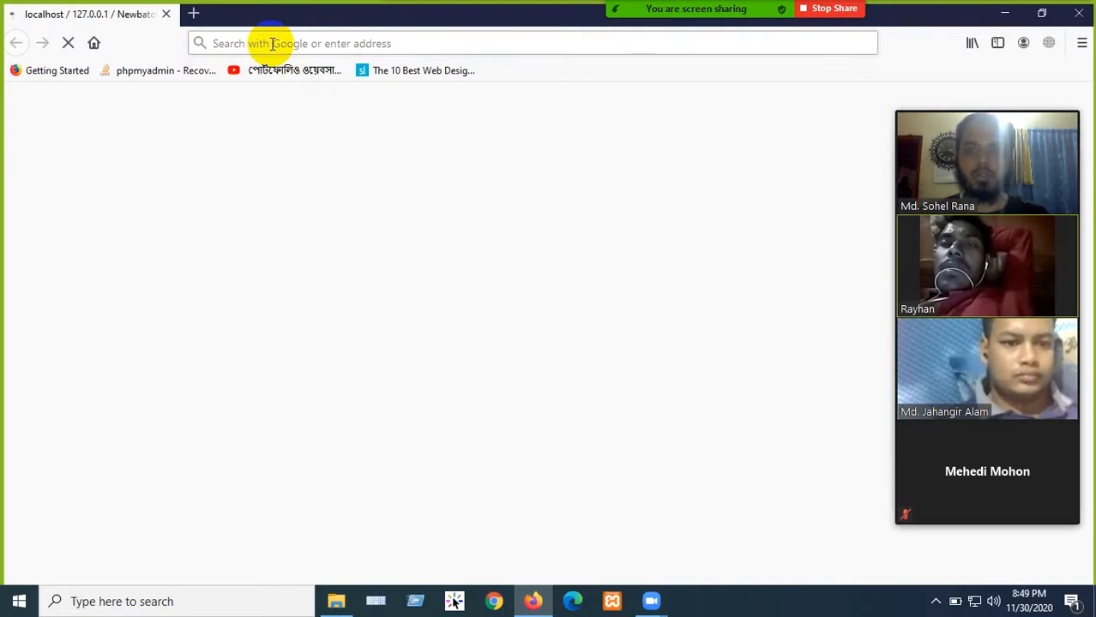
- Open a new Firefox tab beside phpMyAdmin, enter 'lo' in the address bar, and minimize Firefox
left_click(194, 13)
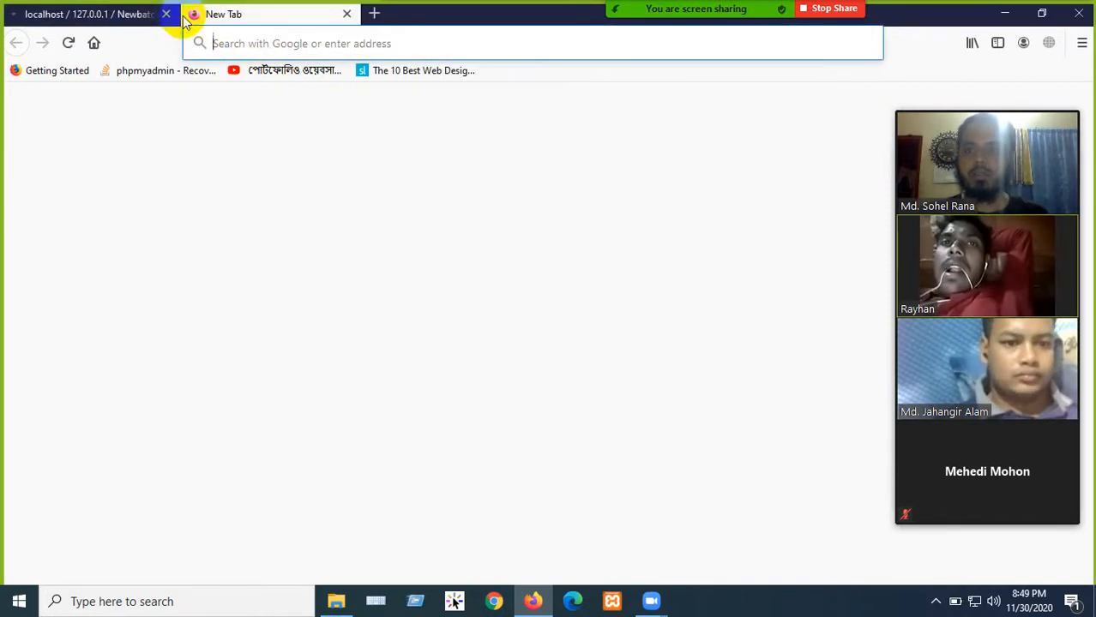
left_click(101, 20)
left_click(244, 13)
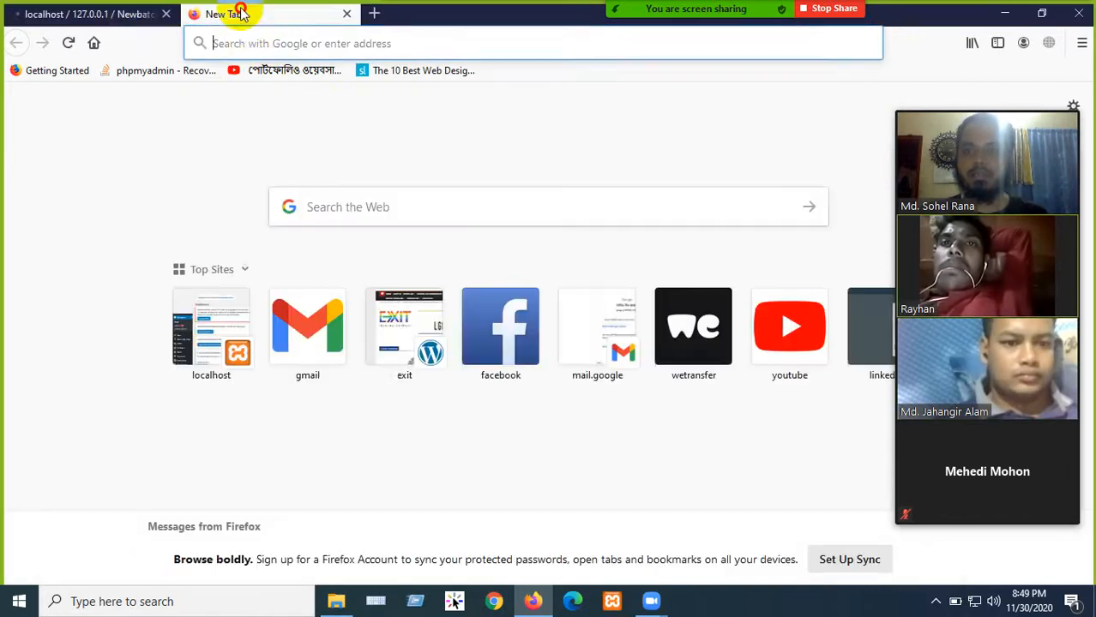
type("localhost/")
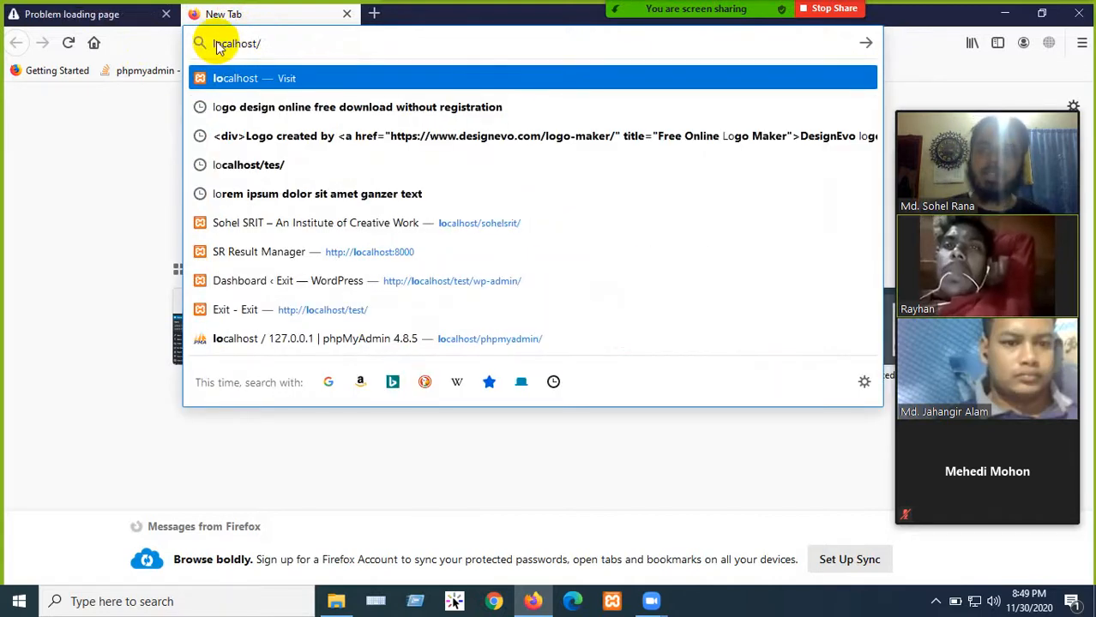
left_click(610, 603)
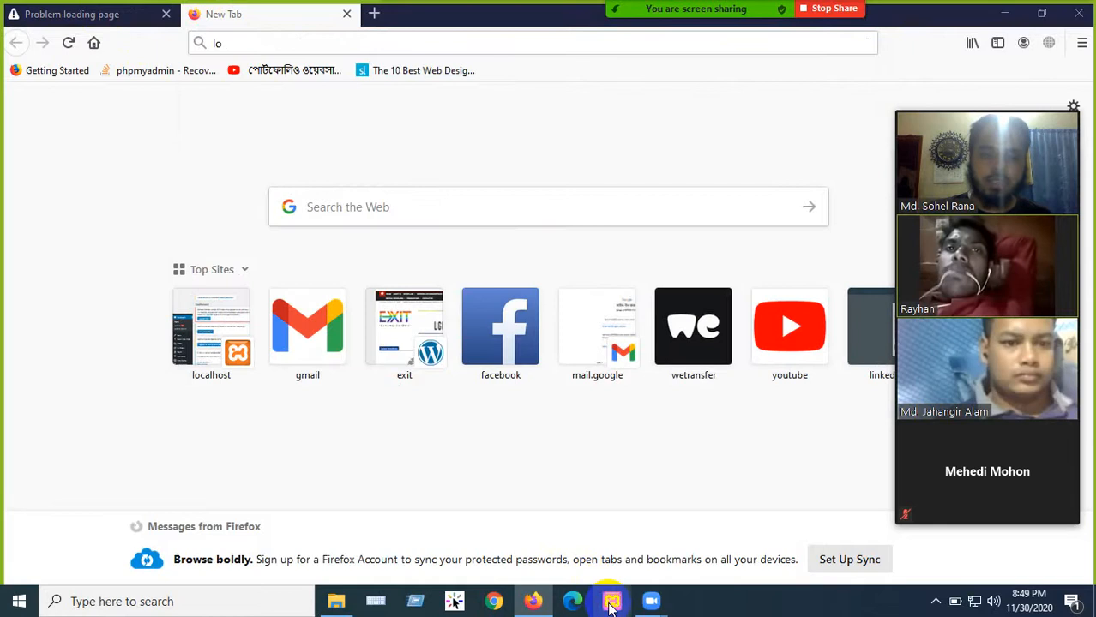
left_click(1005, 14)
left_click(611, 603)
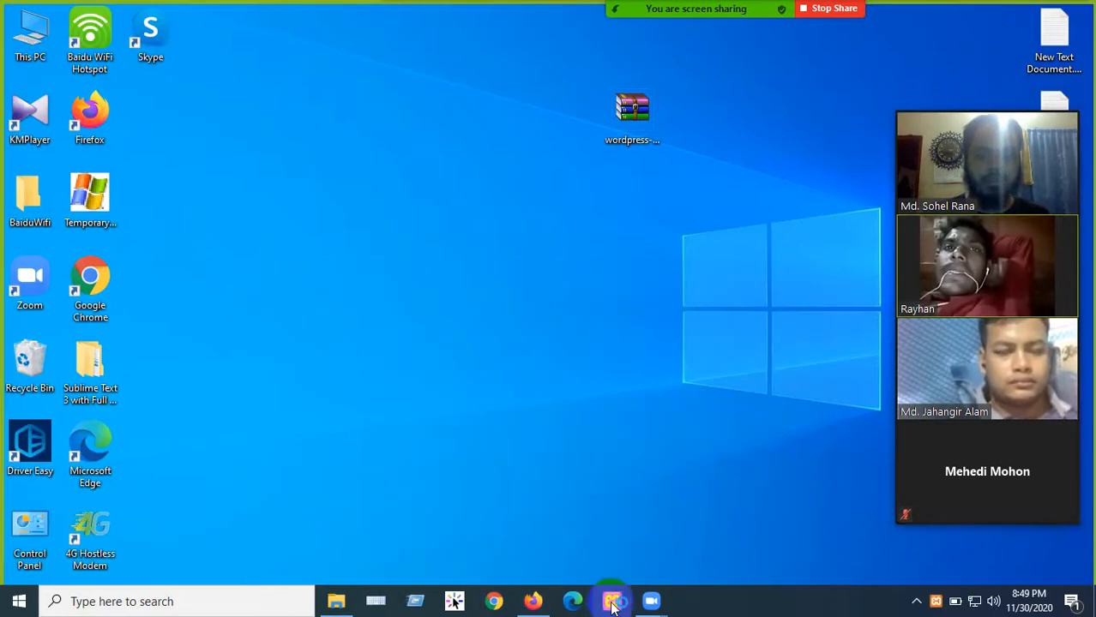
- Search the background apps for the XAMPP control panel and refresh the desktop
left_click(635, 502)
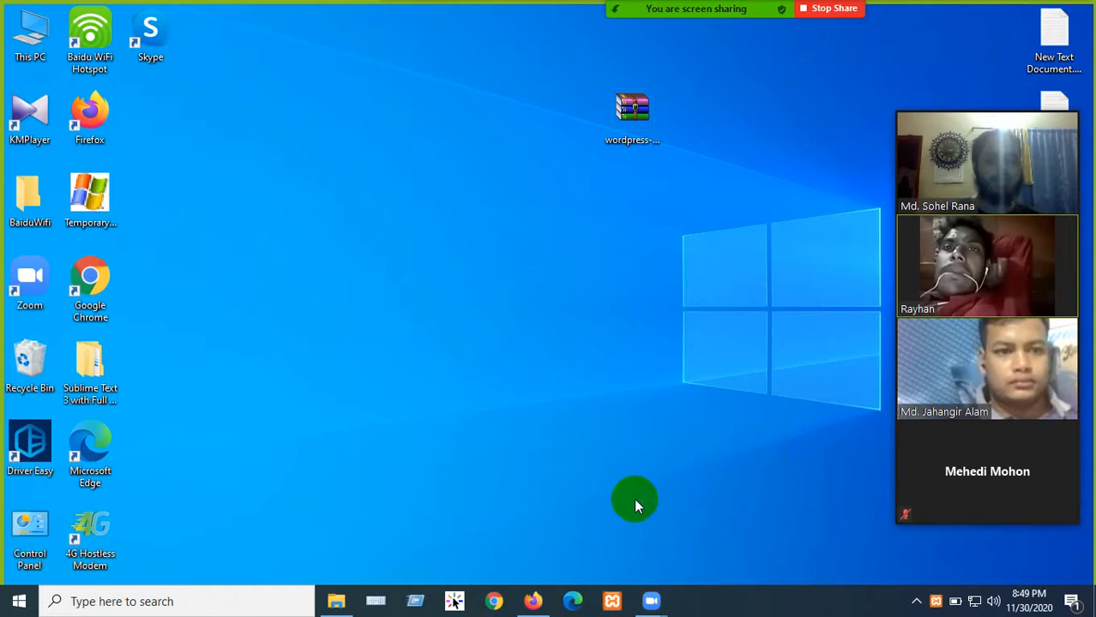
left_click(613, 600)
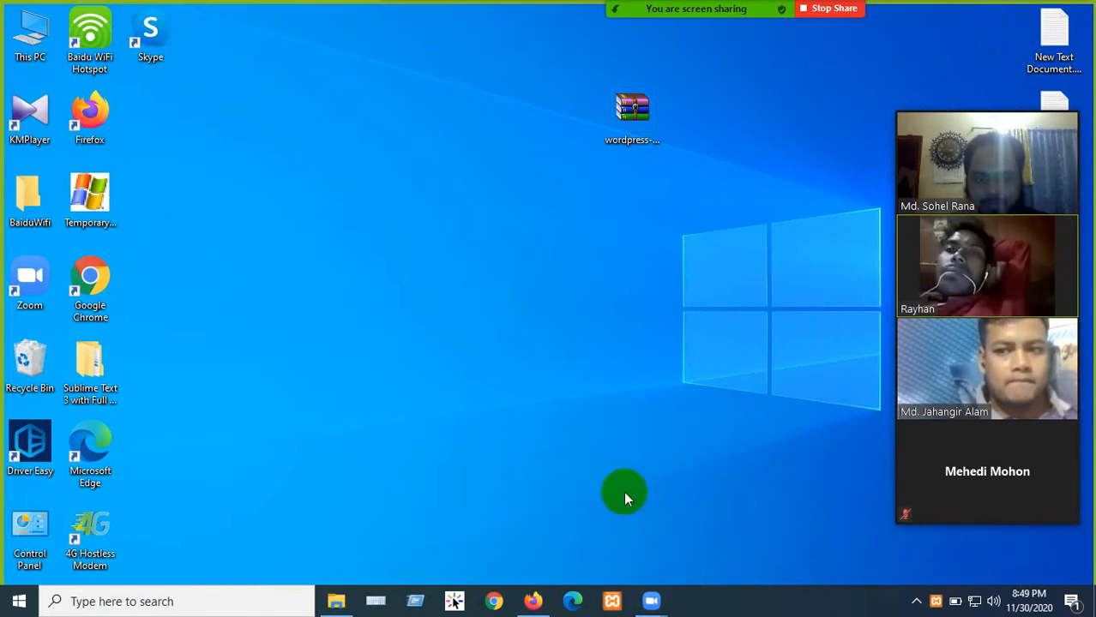
left_click(914, 604)
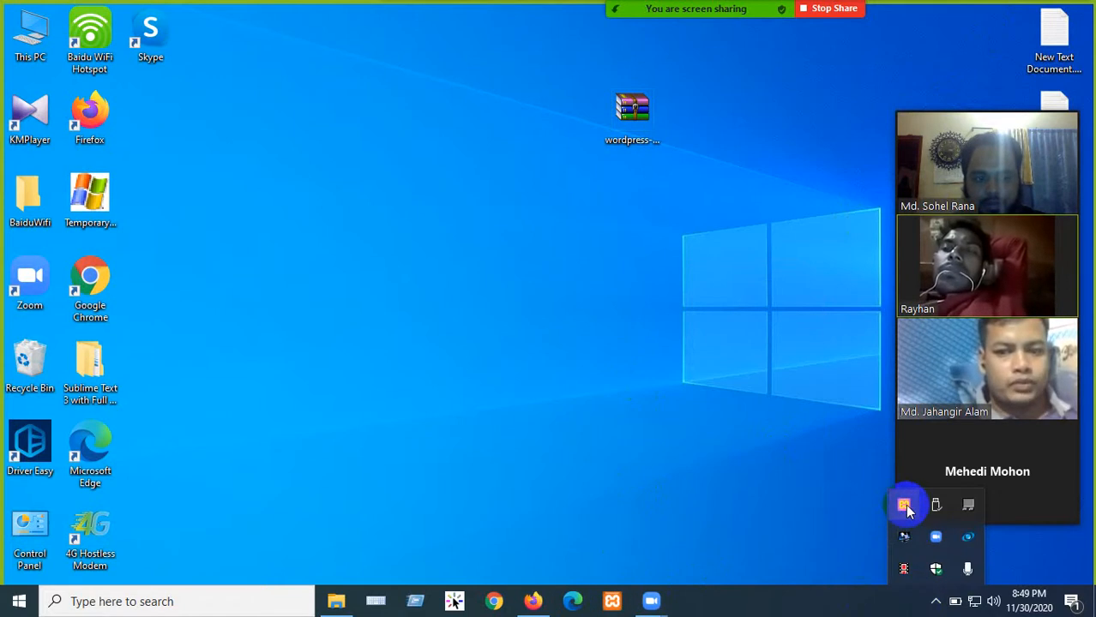
left_click(639, 406)
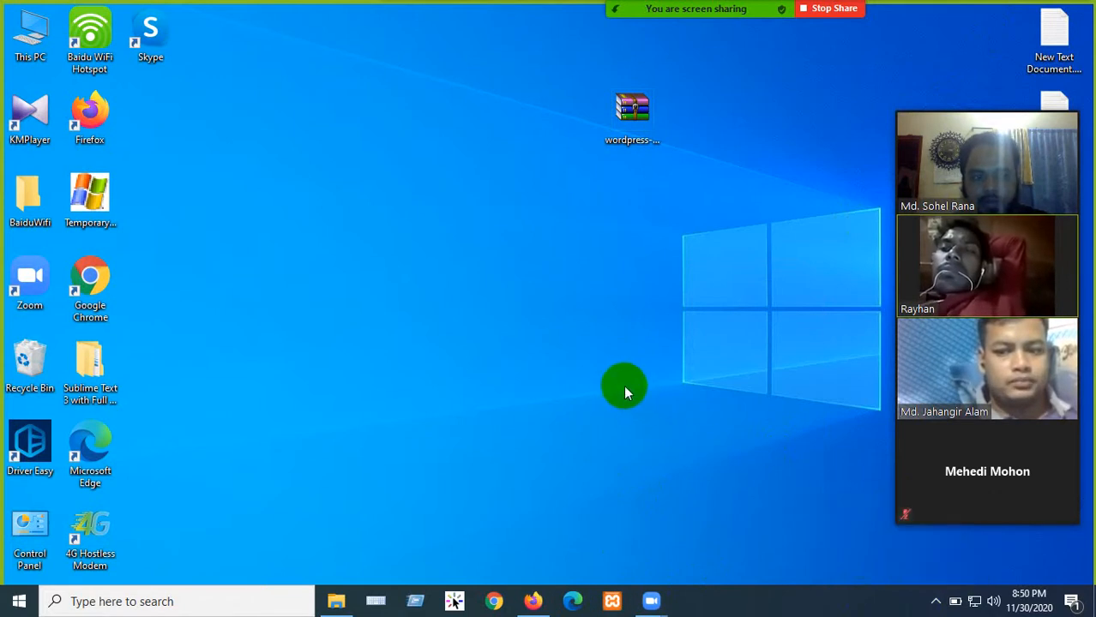
left_click(935, 601)
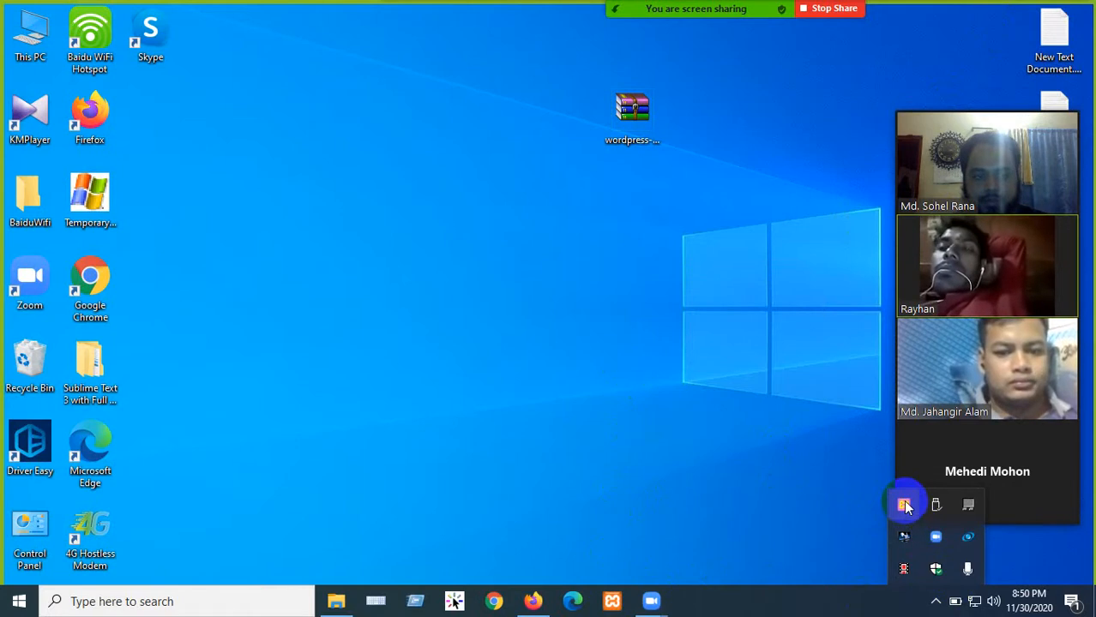
left_click(774, 501)
right_click(664, 393)
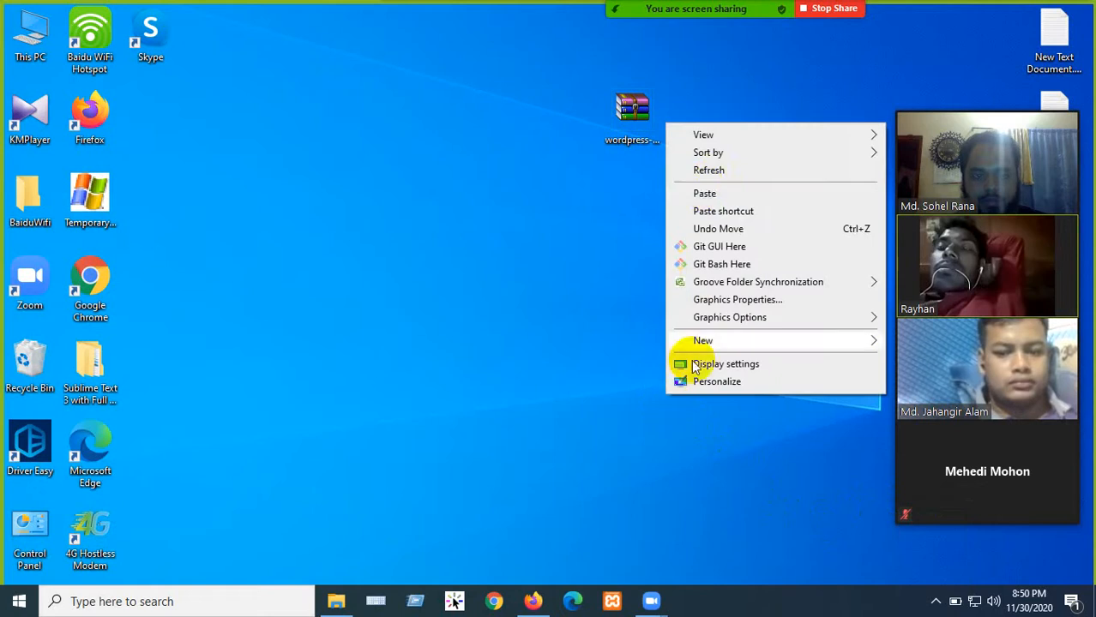
left_click(712, 169)
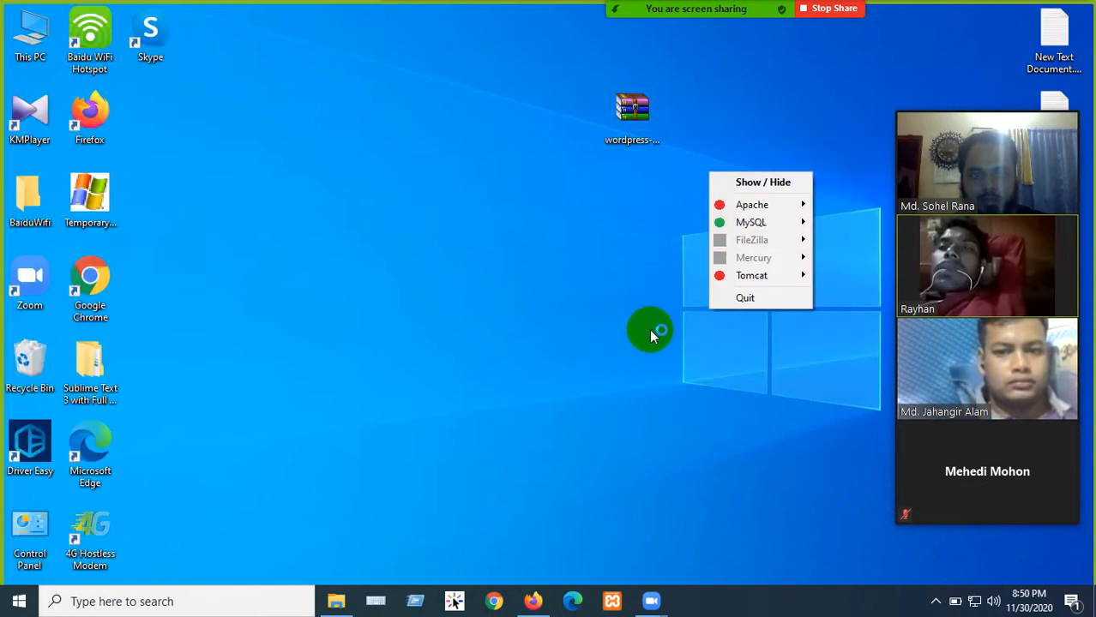
- Dismiss the crash report and force the frozen XAMPP window closed
left_click(744, 298)
right_click(598, 290)
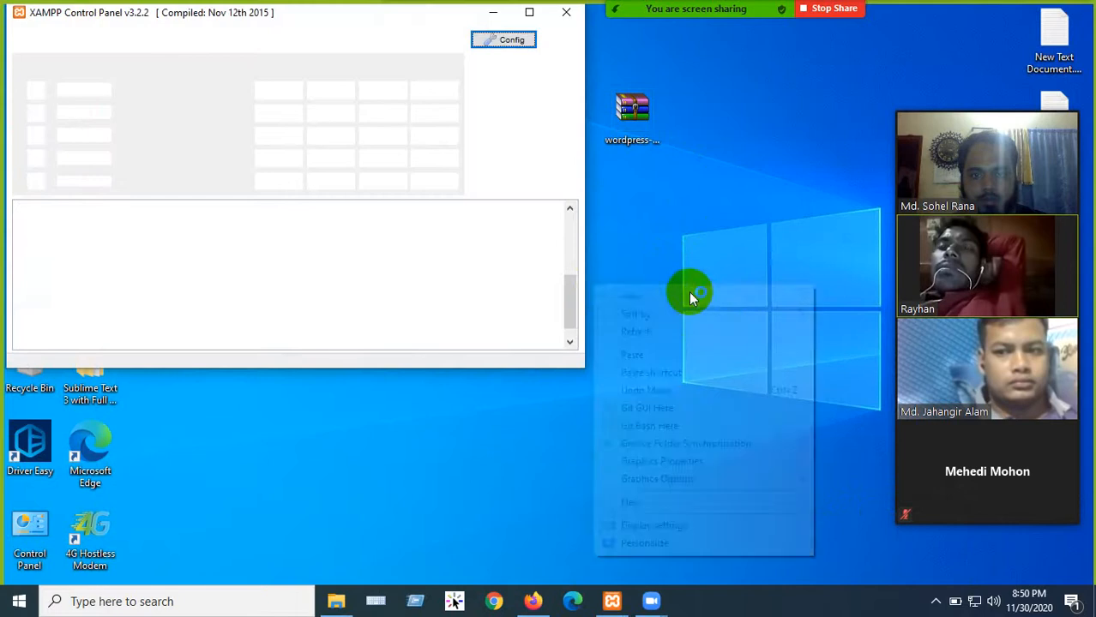
left_click(651, 333)
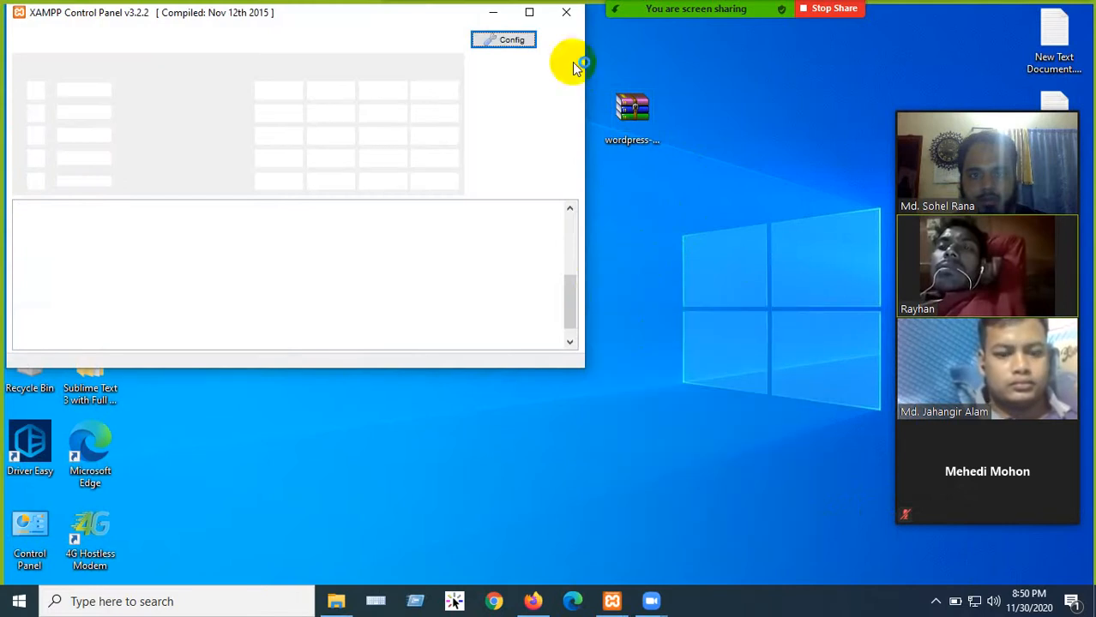
left_click(567, 13)
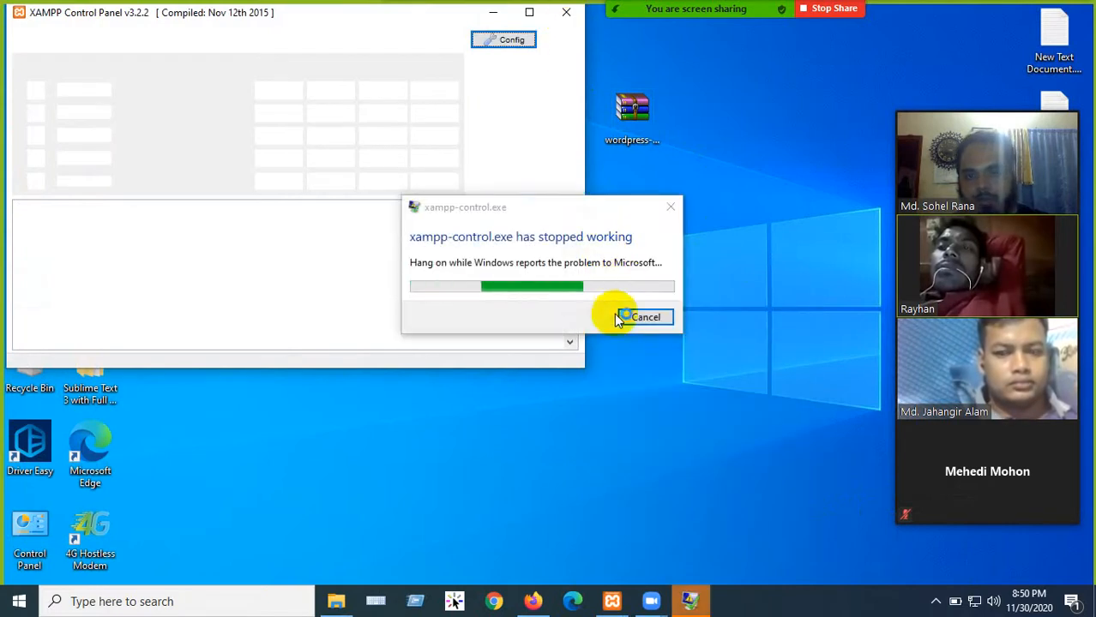
left_click(643, 317)
left_click(567, 15)
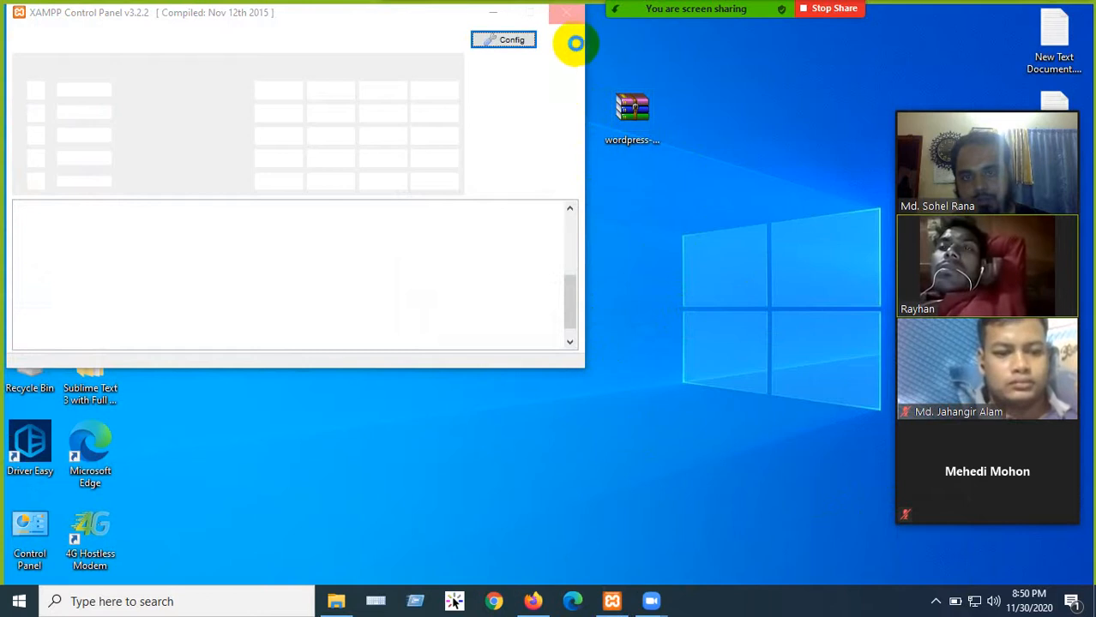
left_click(567, 15)
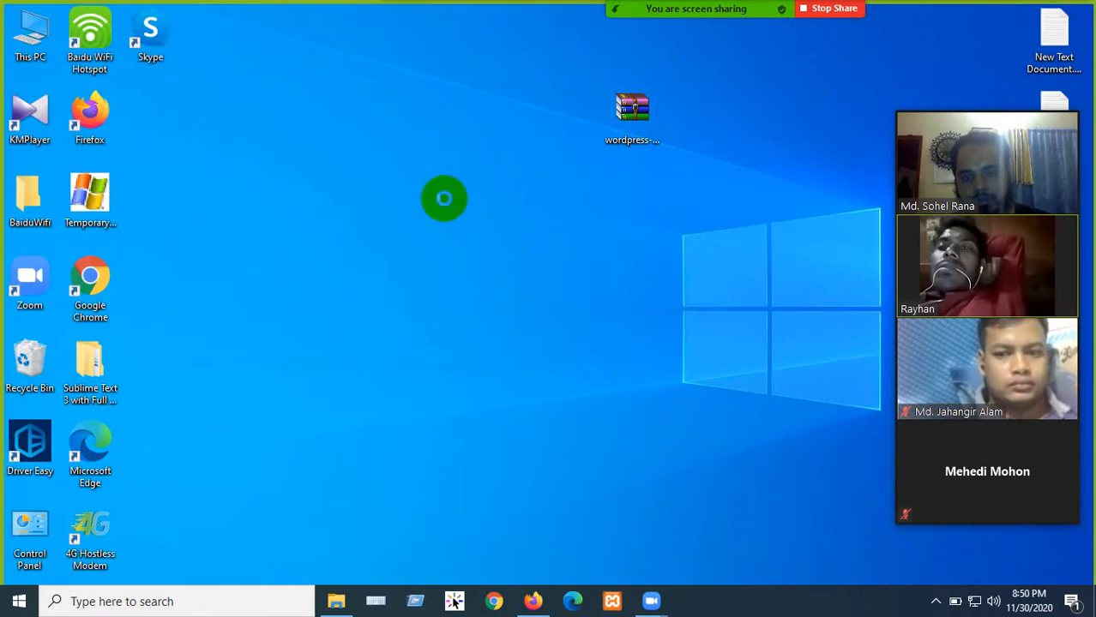
right_click(444, 203)
left_click(484, 244)
right_click(443, 206)
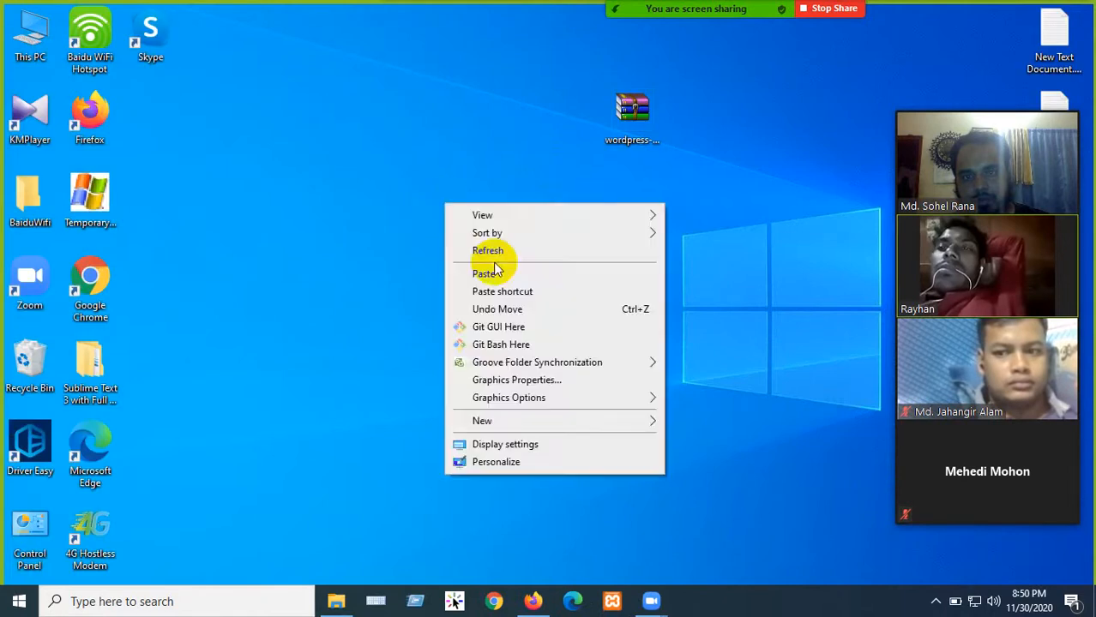
left_click(479, 247)
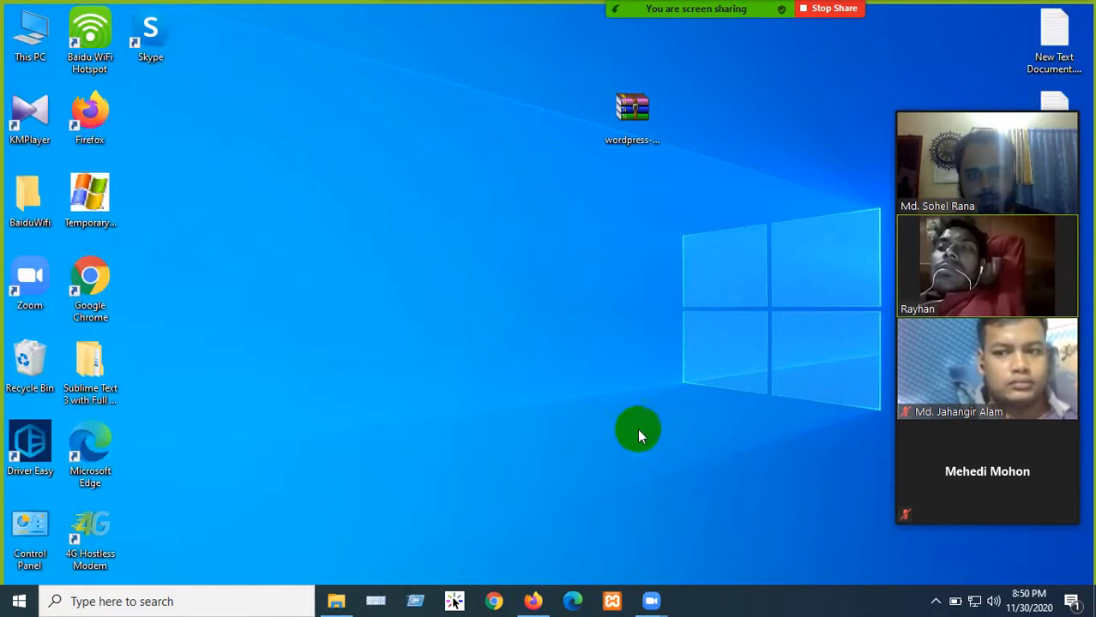
- Reopen XAMPP to confirm Apache and MySQL are running, then reload phpMyAdmin in Firefox
left_click(611, 604)
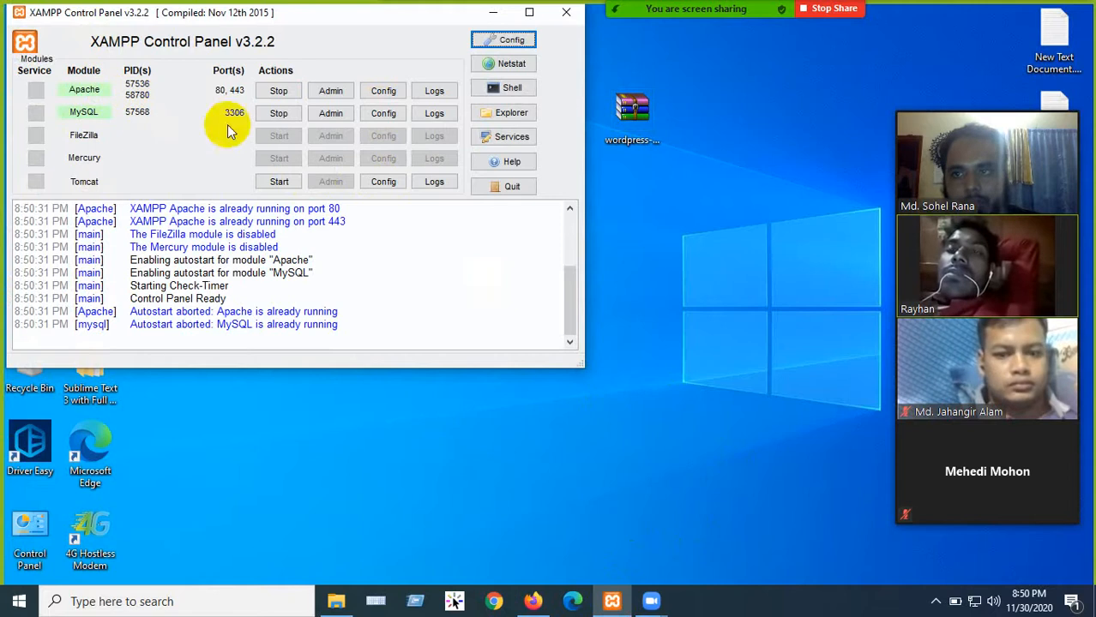
left_click(493, 13)
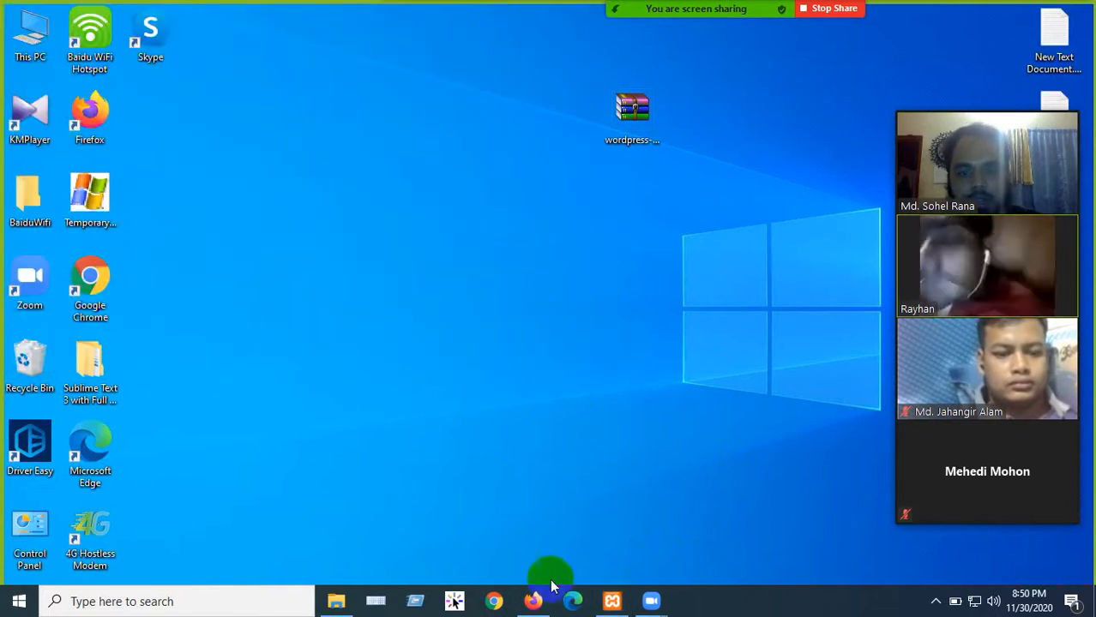
left_click(533, 601)
left_click(129, 19)
left_click(69, 42)
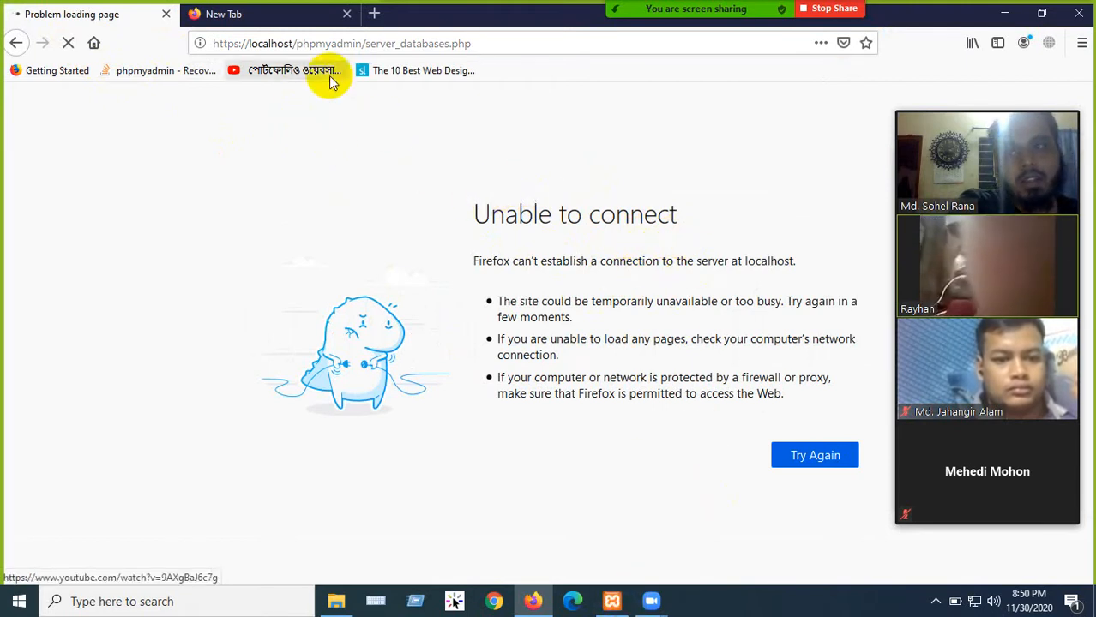
- Type 'lo' in the new tab's address bar, then return to the failing phpMyAdmin tab
left_click(221, 14)
type("lo")
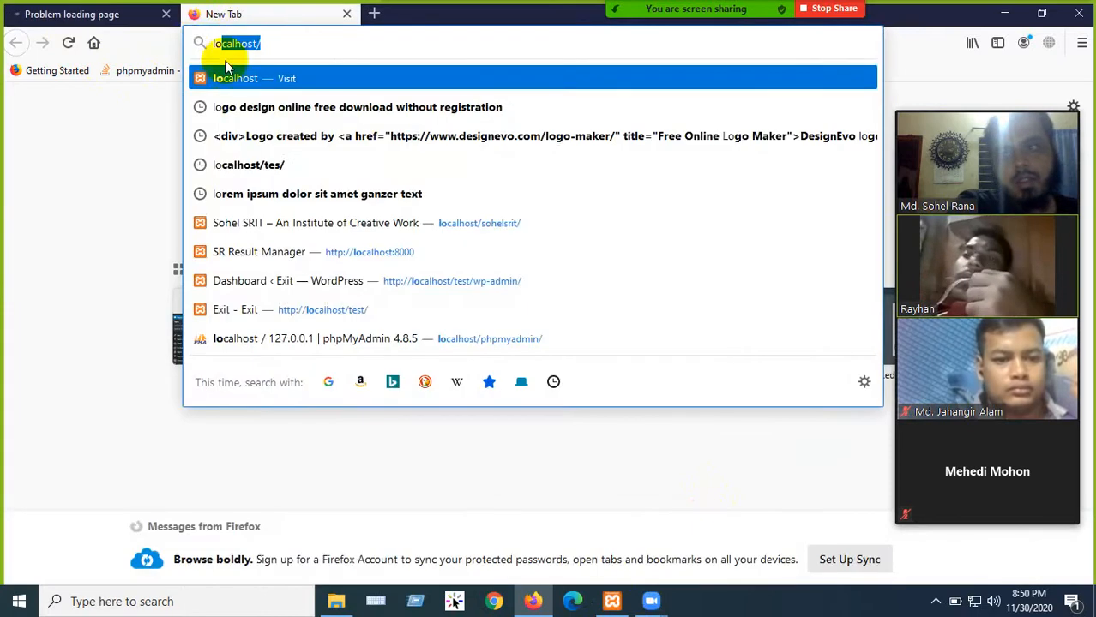
left_click(87, 172)
left_click(85, 15)
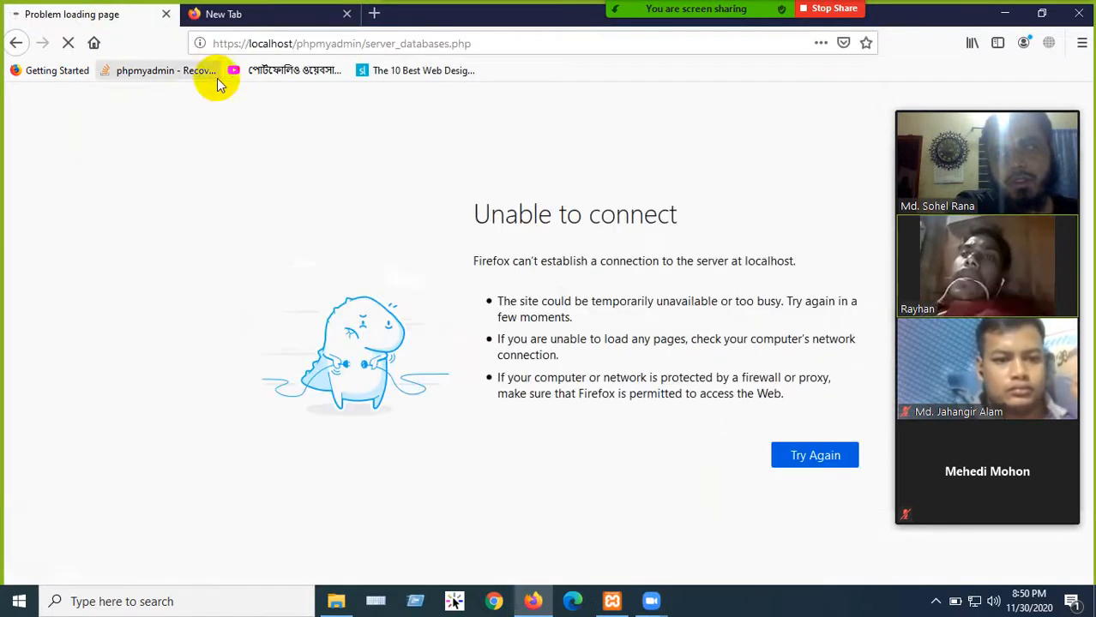
left_click(221, 14)
left_click(252, 41)
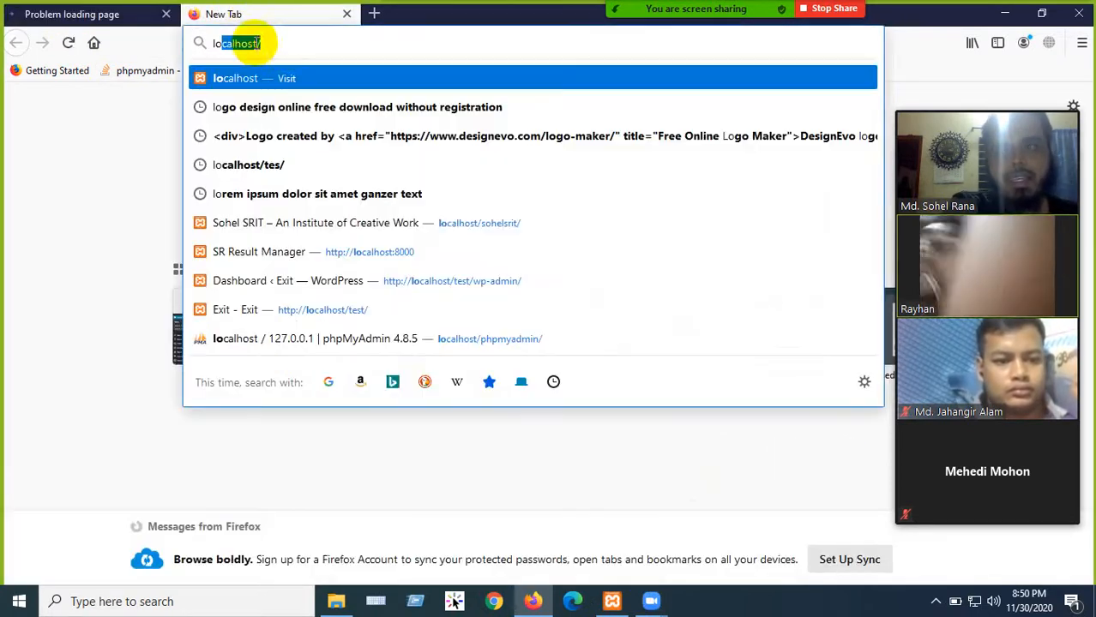
left_click(163, 109)
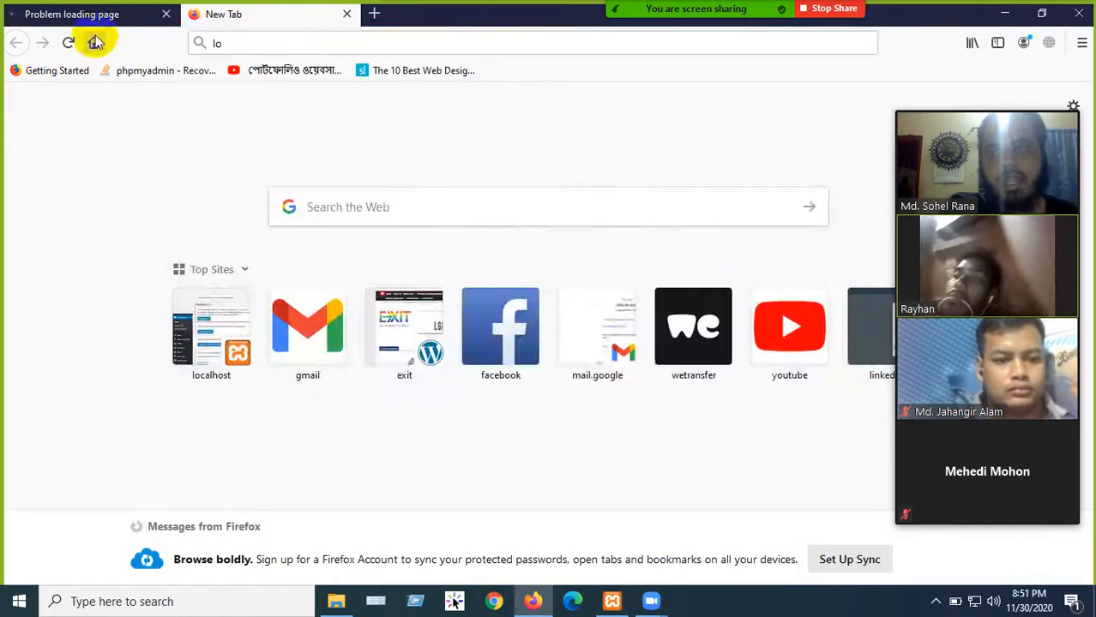
left_click(86, 15)
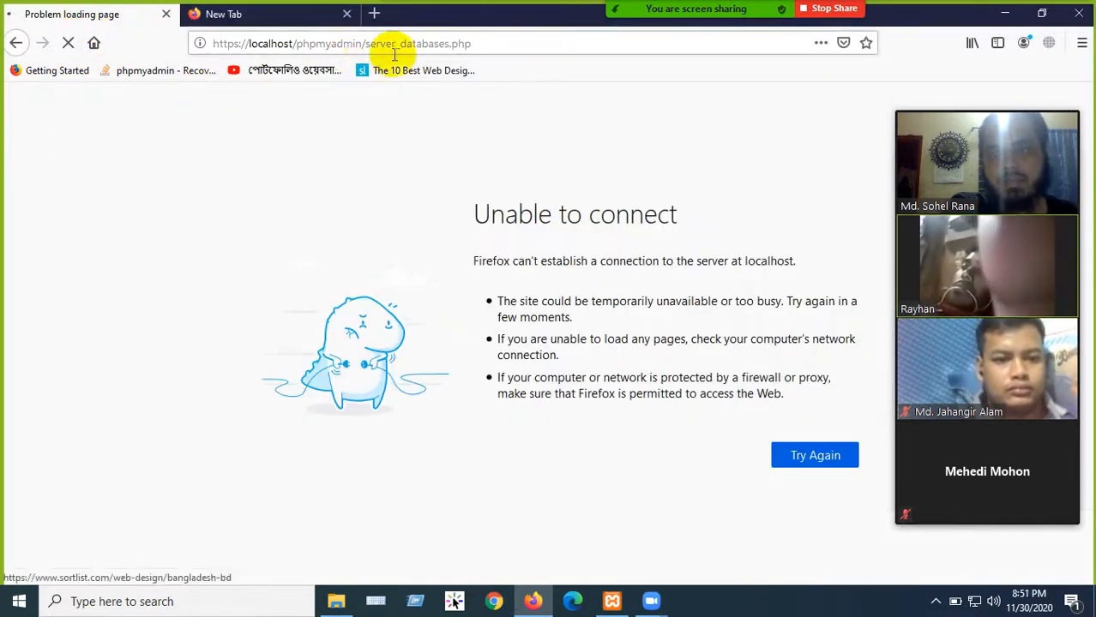
left_click_drag(366, 45, 479, 44)
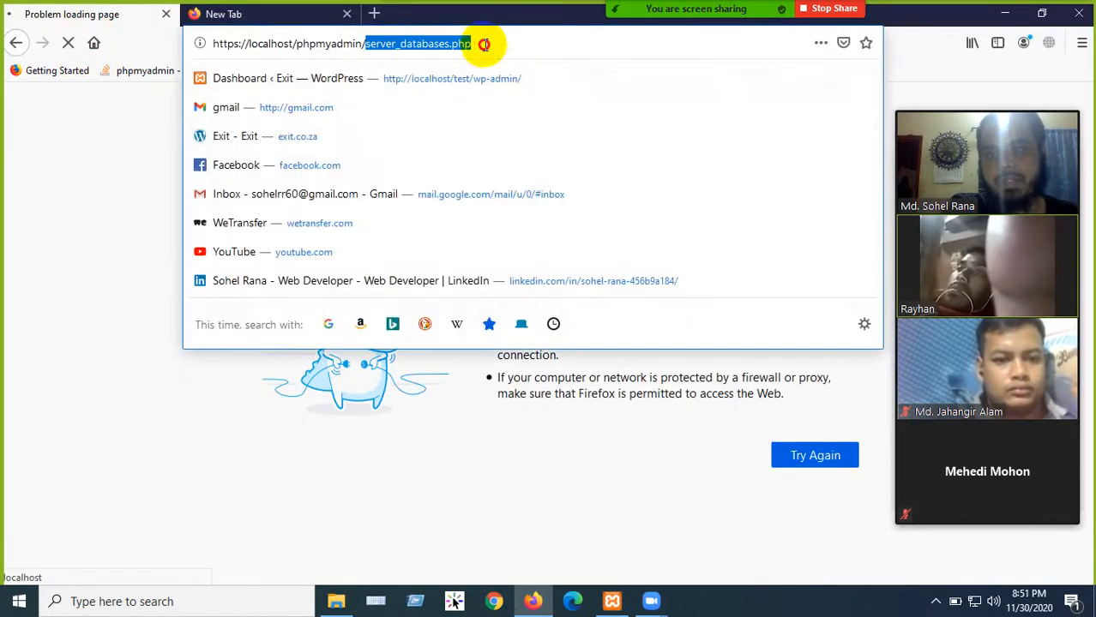
key("BackSpace")
key("Return")
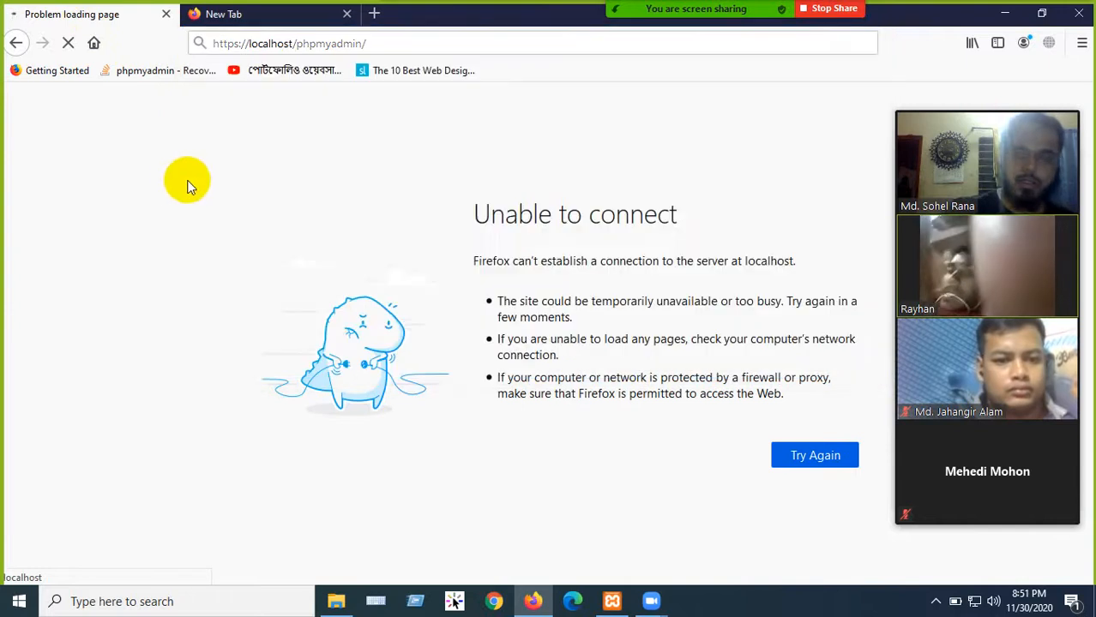
left_click(165, 14)
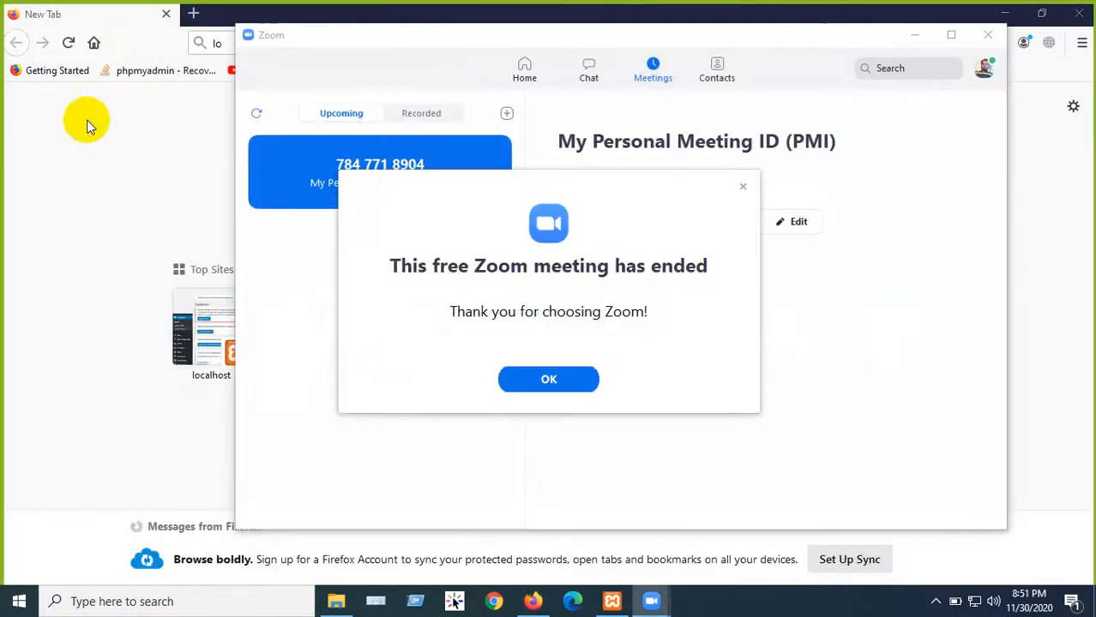
- Restart the personal meeting full screen, join with computer audio, and share the whole screen
left_click(740, 186)
left_click(585, 222)
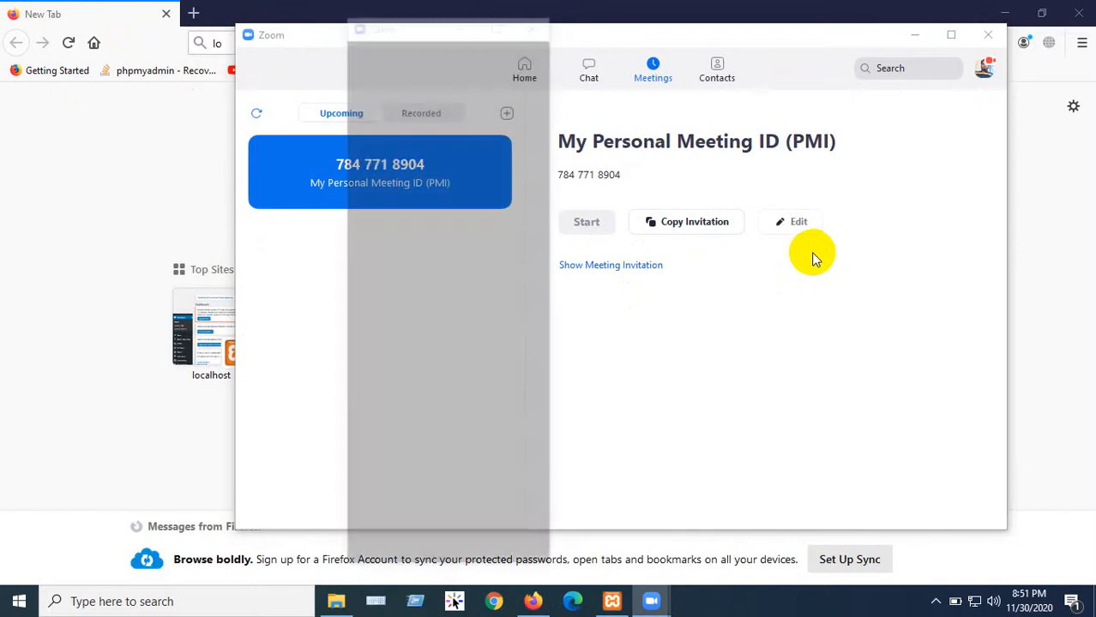
left_click(497, 23)
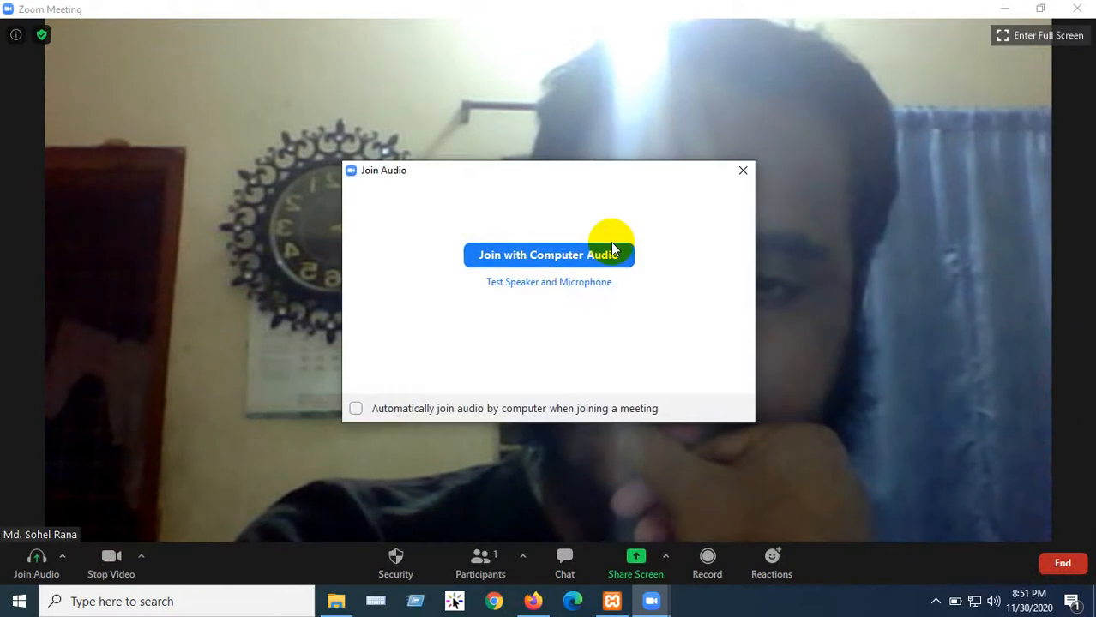
left_click(557, 254)
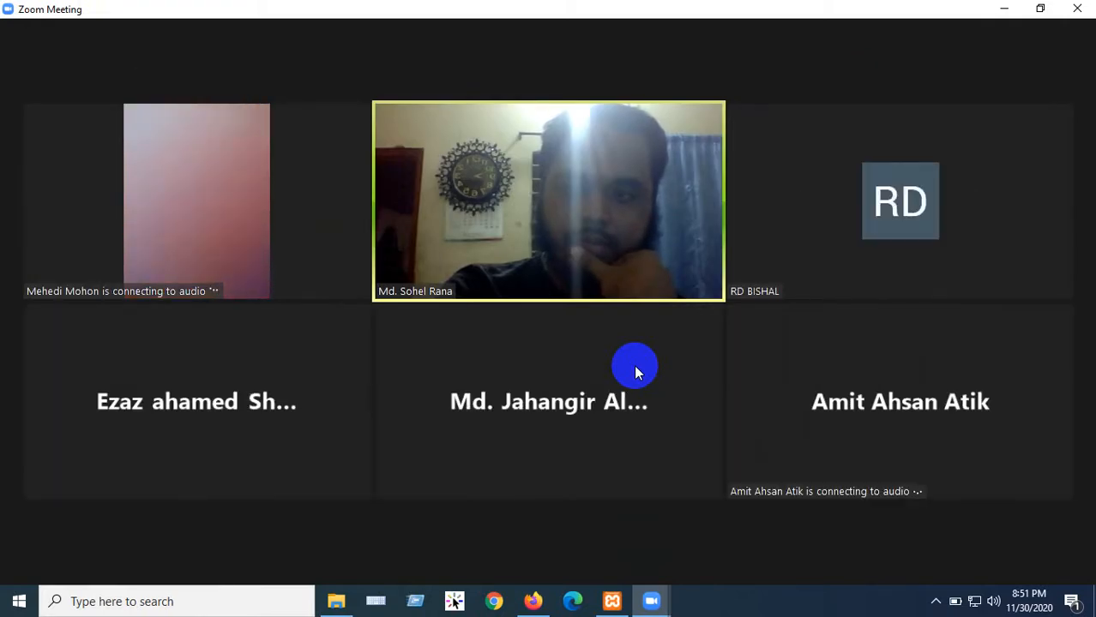
mouse_move(634, 367)
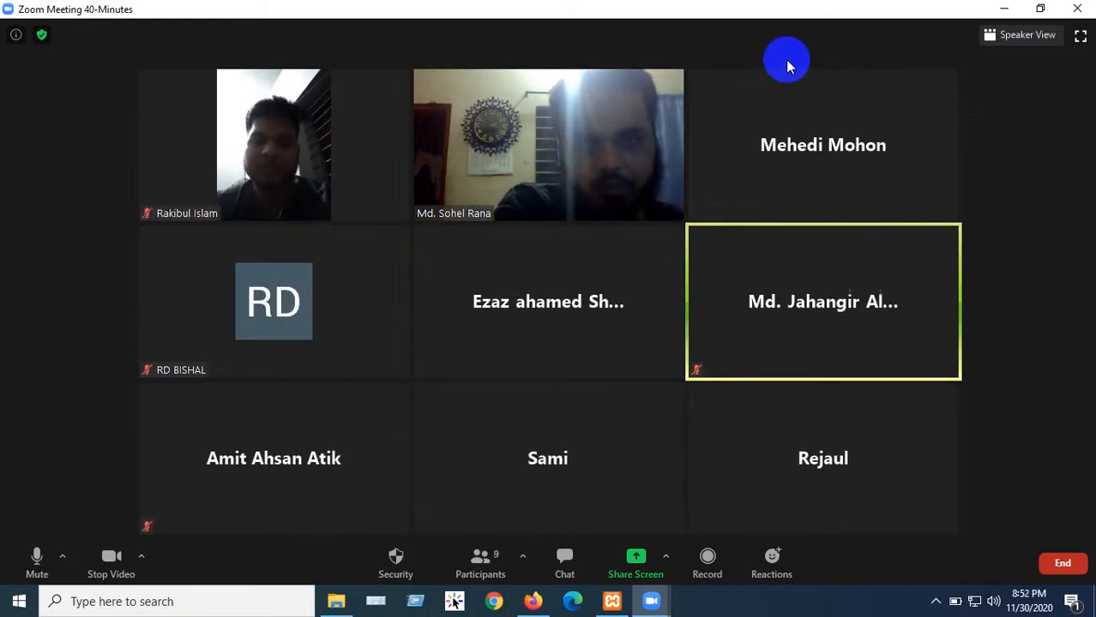
left_click(634, 566)
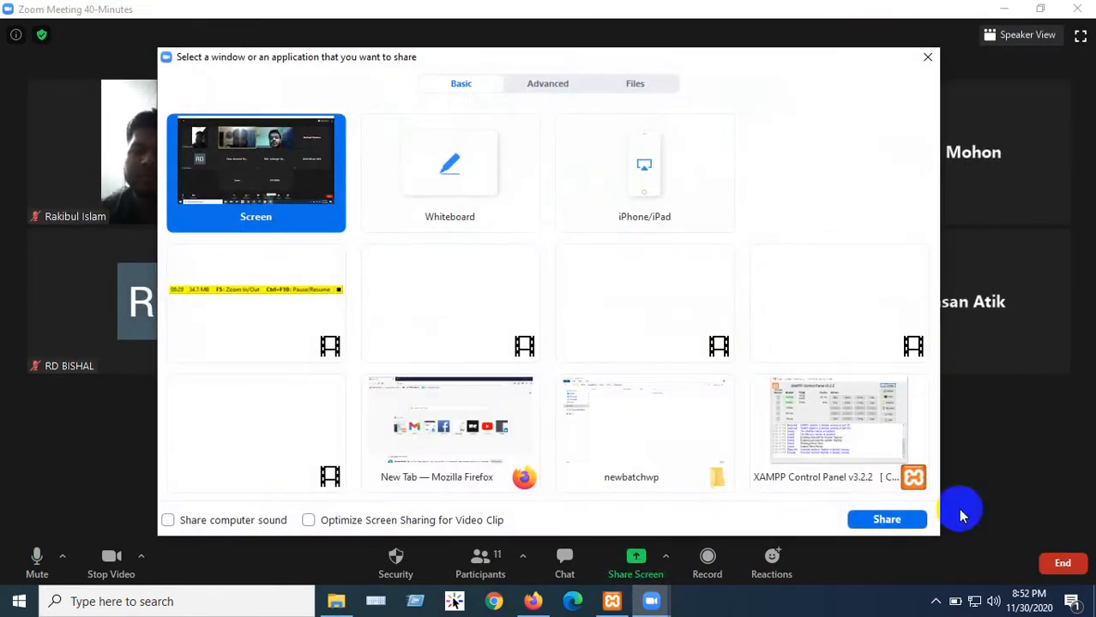
left_click(888, 519)
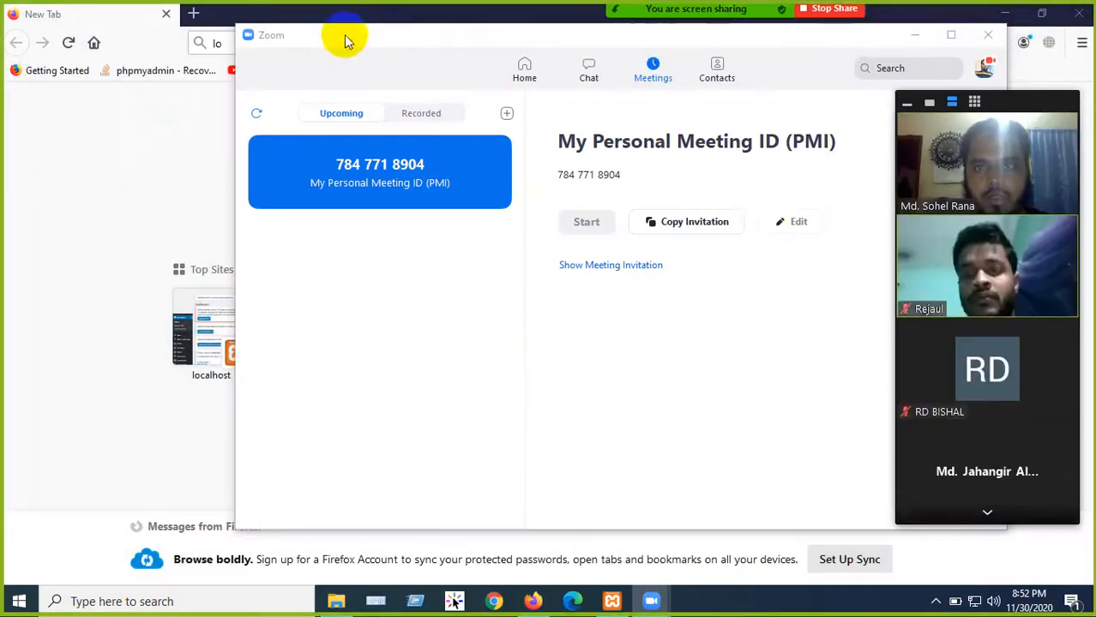
- Keep localhost/ in Firefox's address bar and browse File Explorer to C:\xampp\htdocs
left_click(916, 34)
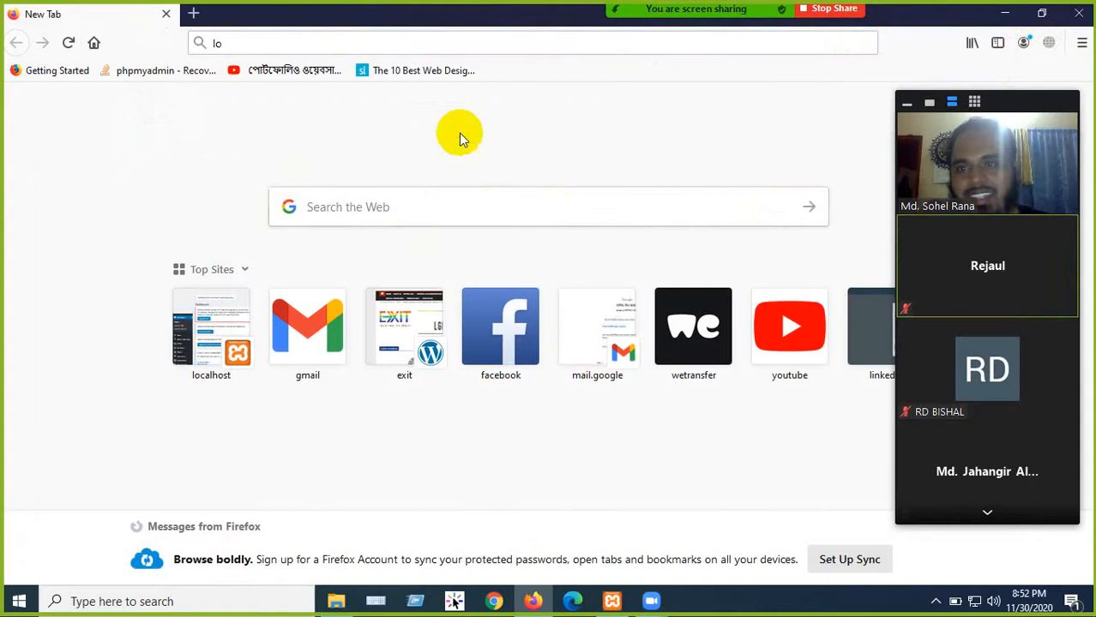
left_click(281, 45)
left_click(312, 43)
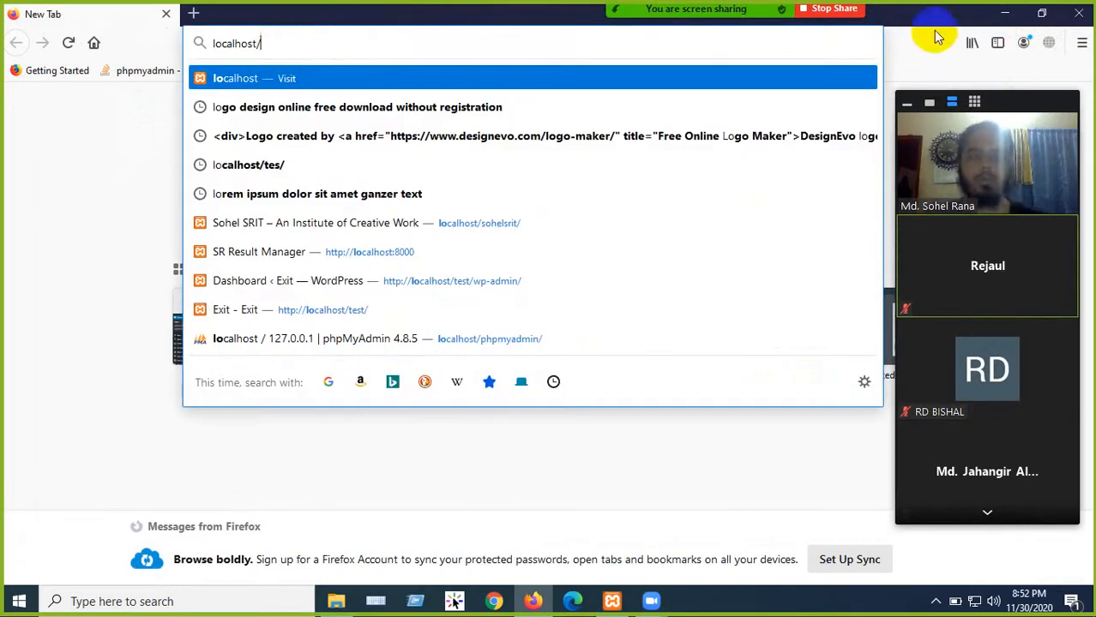
left_click(1003, 15)
left_click(31, 36)
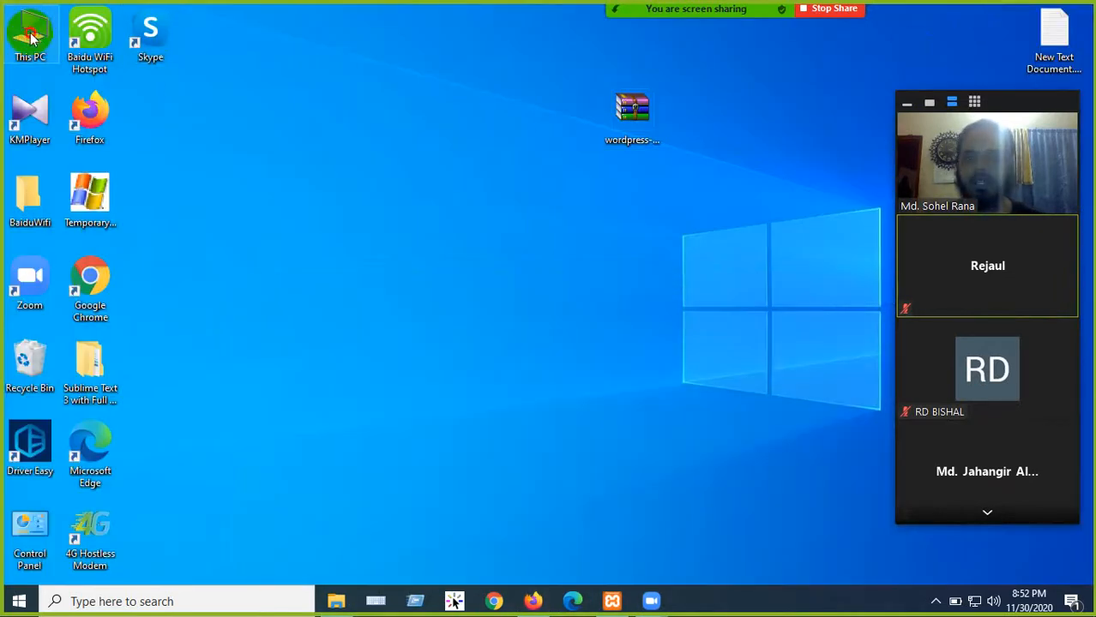
double_click(36, 37)
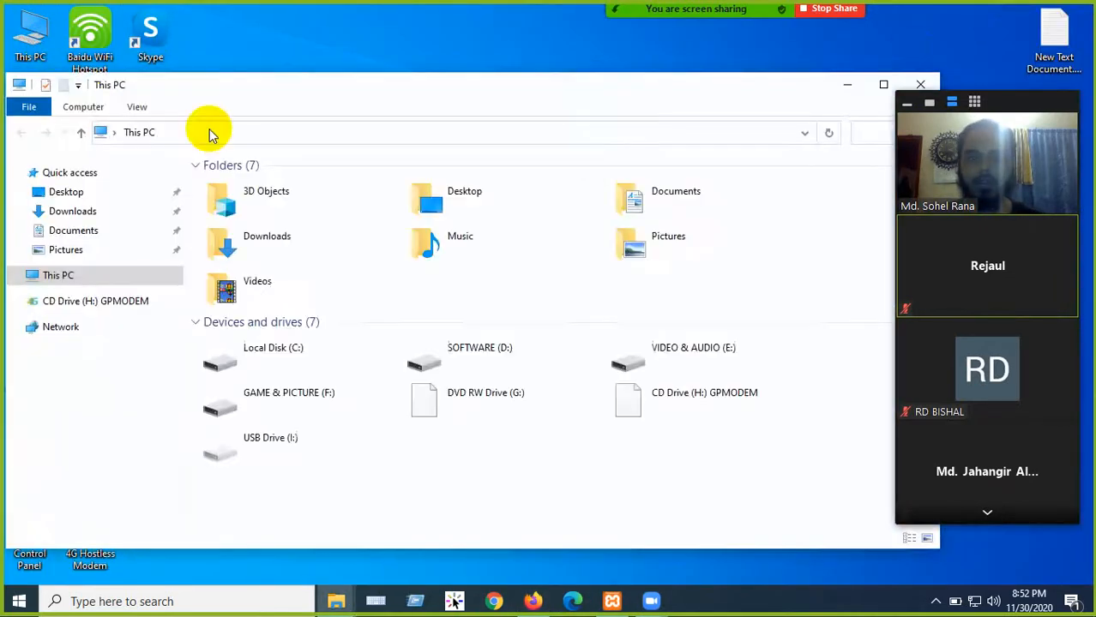
double_click(266, 344)
double_click(244, 351)
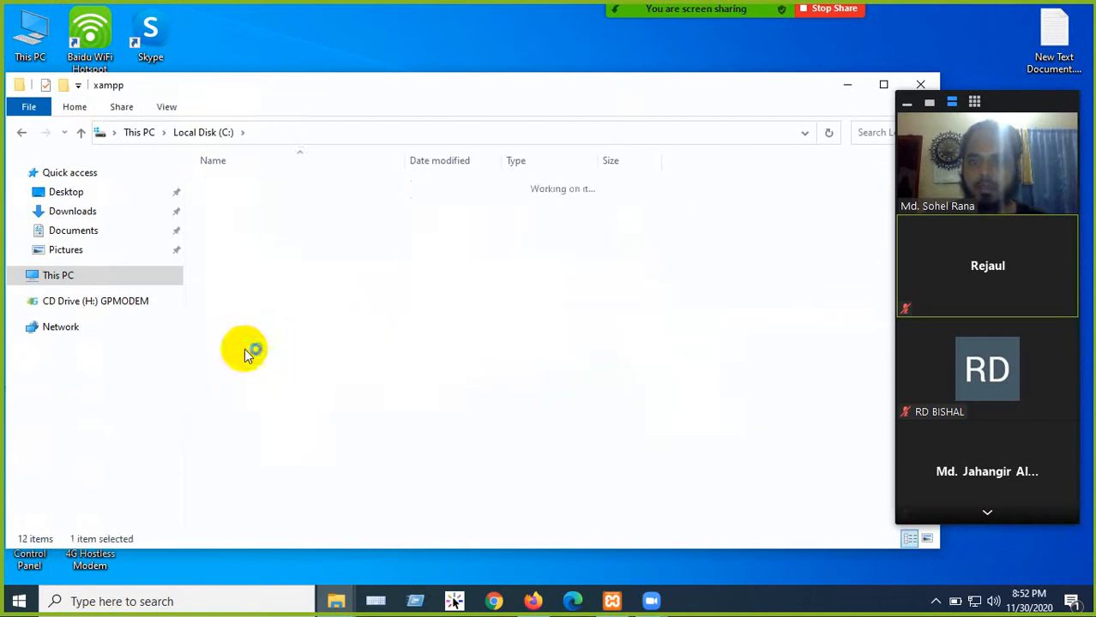
double_click(236, 234)
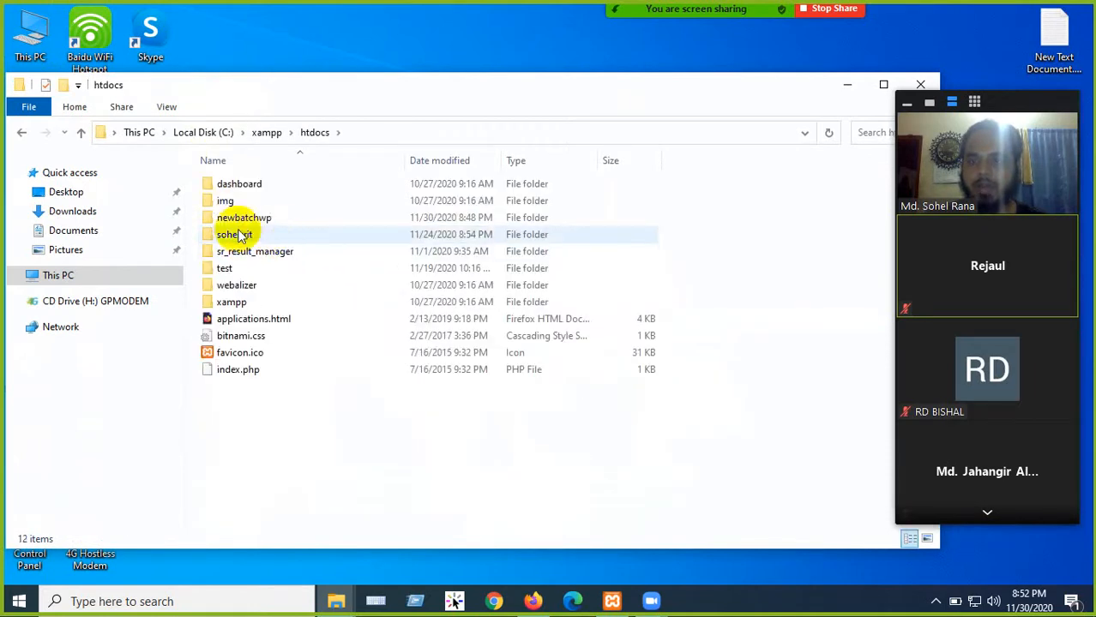
- Copy the newbatchwp folder name without renaming it and switch back to Firefox
left_click(276, 225)
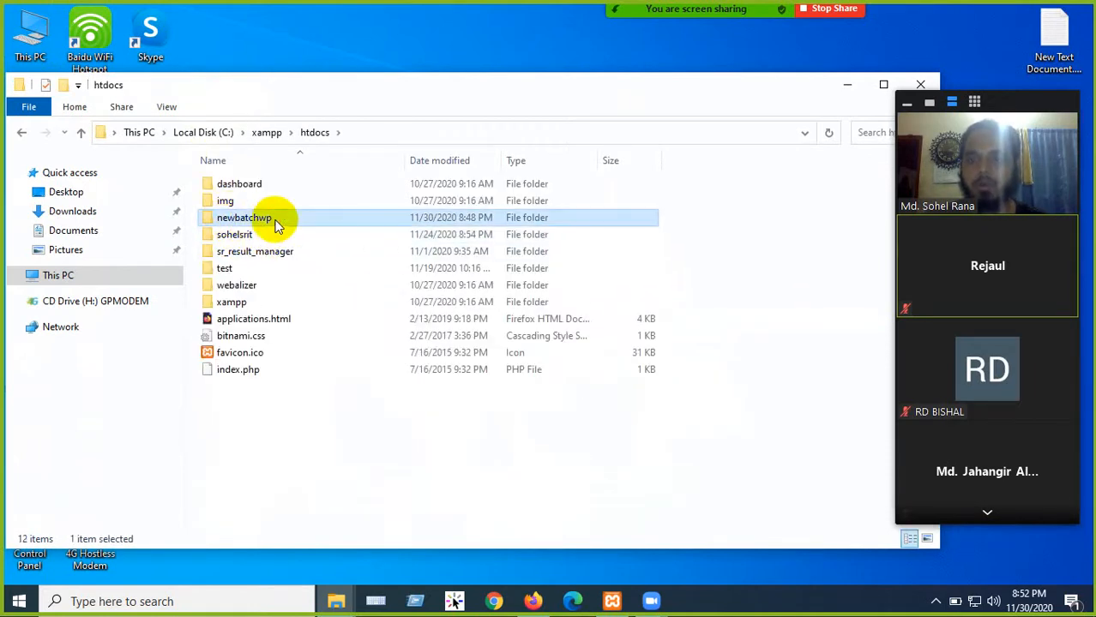
left_click(276, 219)
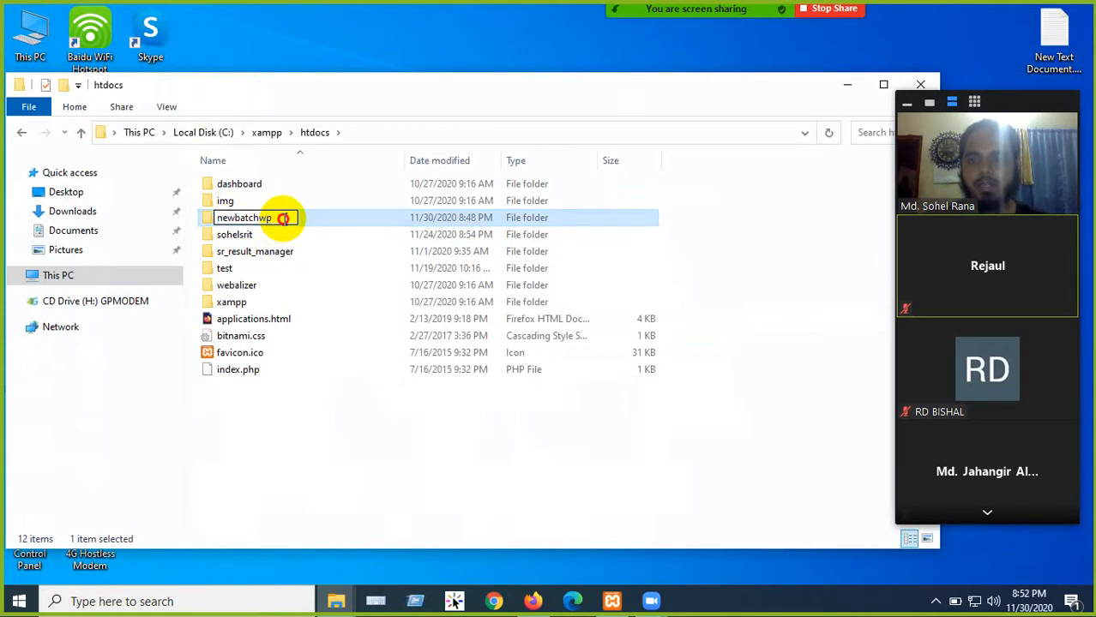
left_click_drag(259, 218, 216, 217)
right_click(243, 219)
left_click(282, 267)
left_click(288, 414)
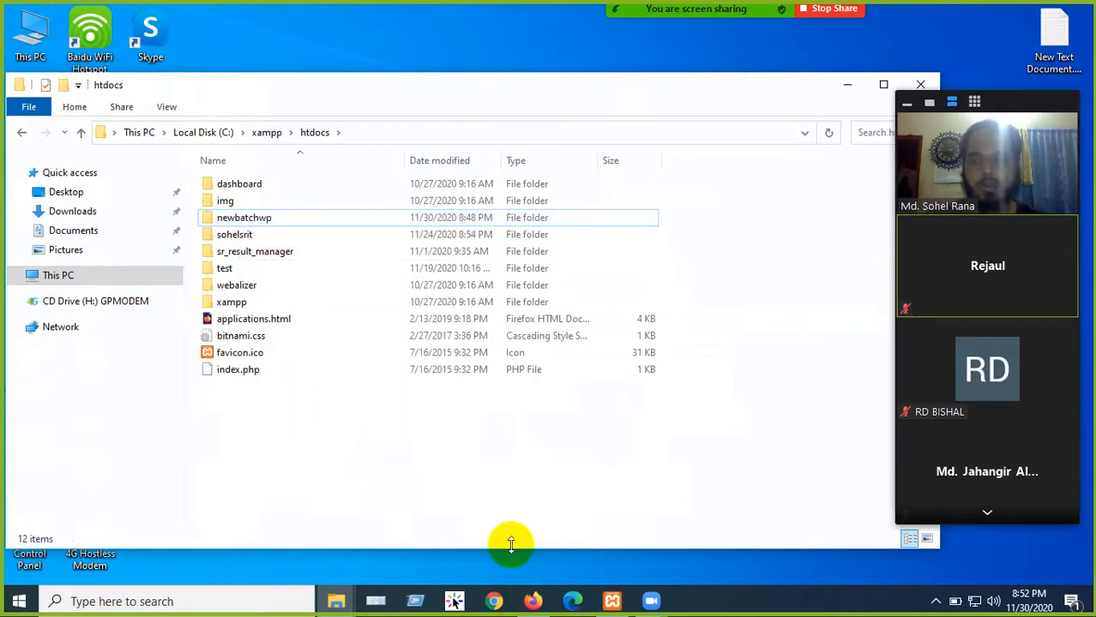
left_click(533, 601)
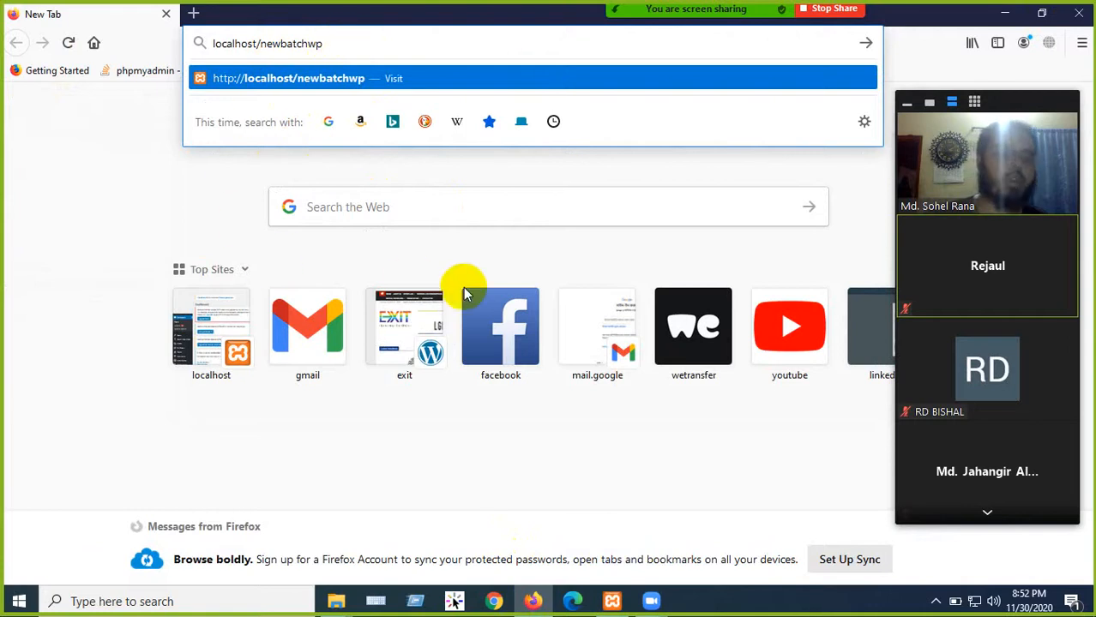
- Load localhost/newbatchwp, resume screen sharing, and continue setup in English (United States)
key("Return")
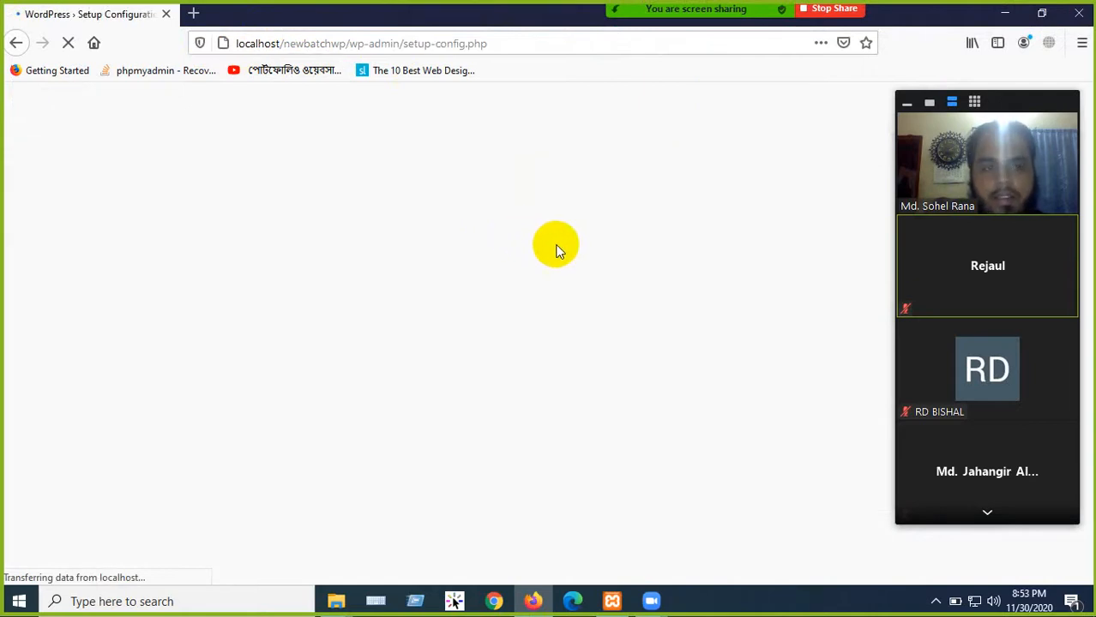
left_click(782, 34)
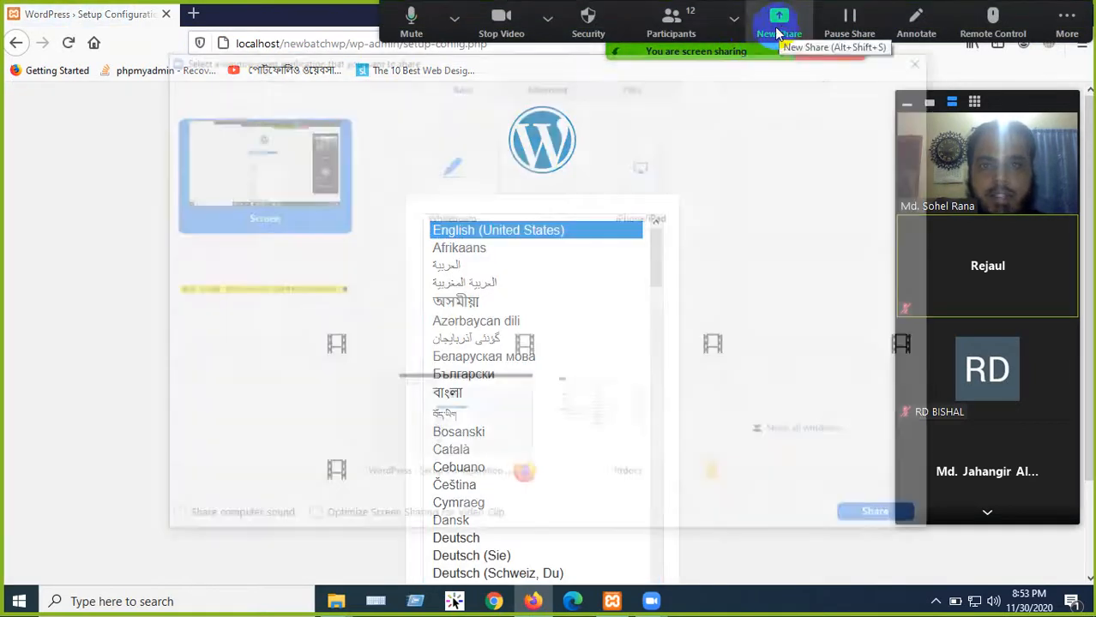
left_click(886, 520)
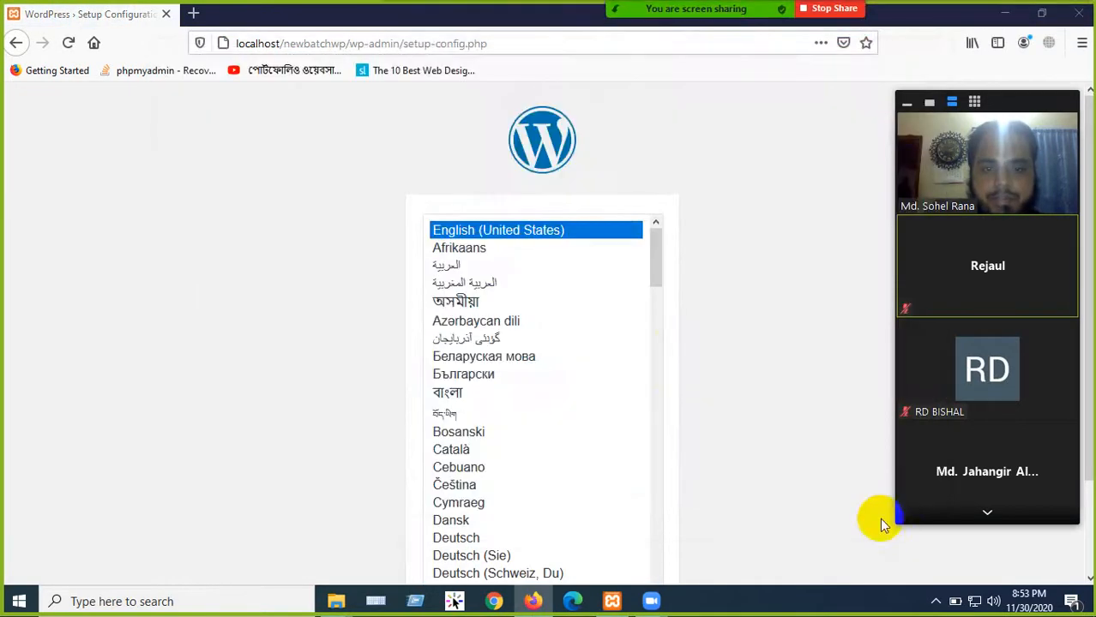
scroll(782, 267, "down", 2)
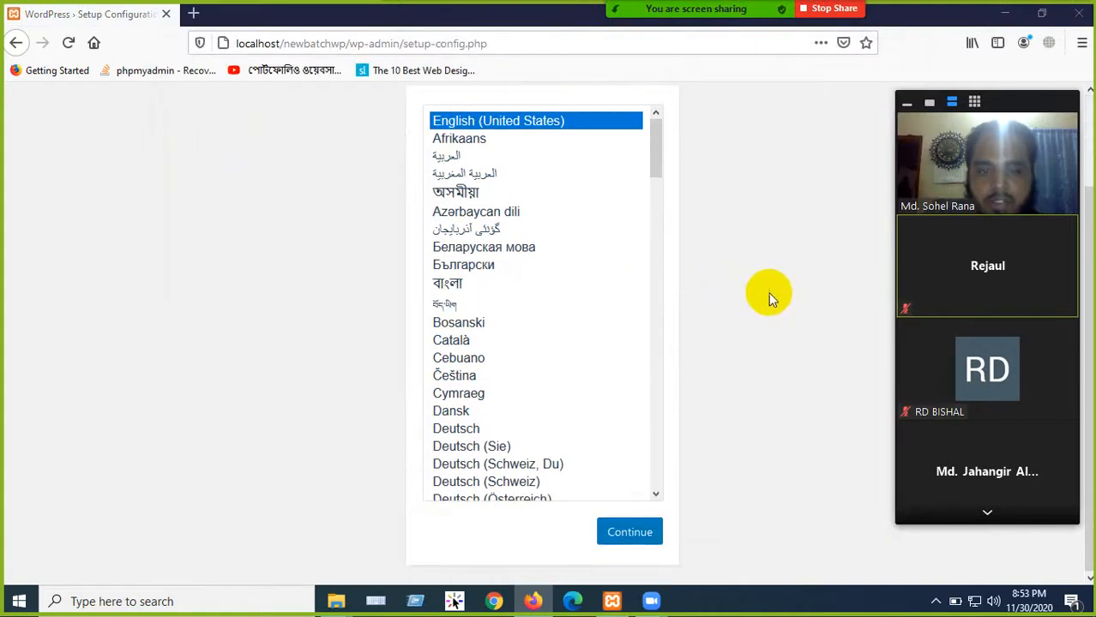
scroll(767, 290, "up", 2)
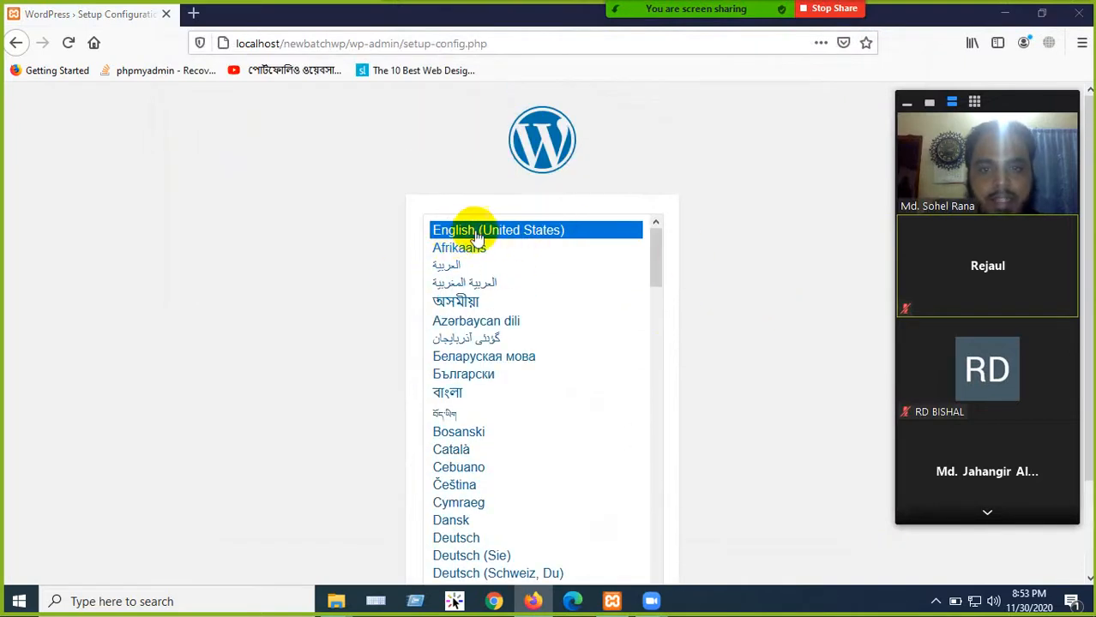
scroll(392, 329, "down", 2)
scroll(412, 360, "down", 1)
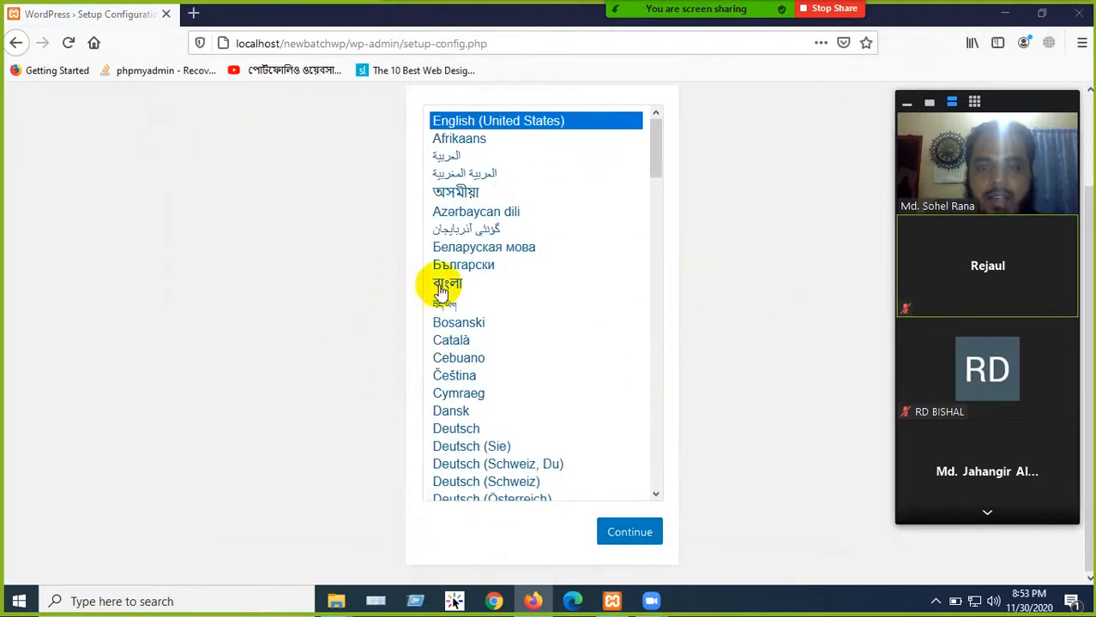
scroll(511, 343, "up", 3)
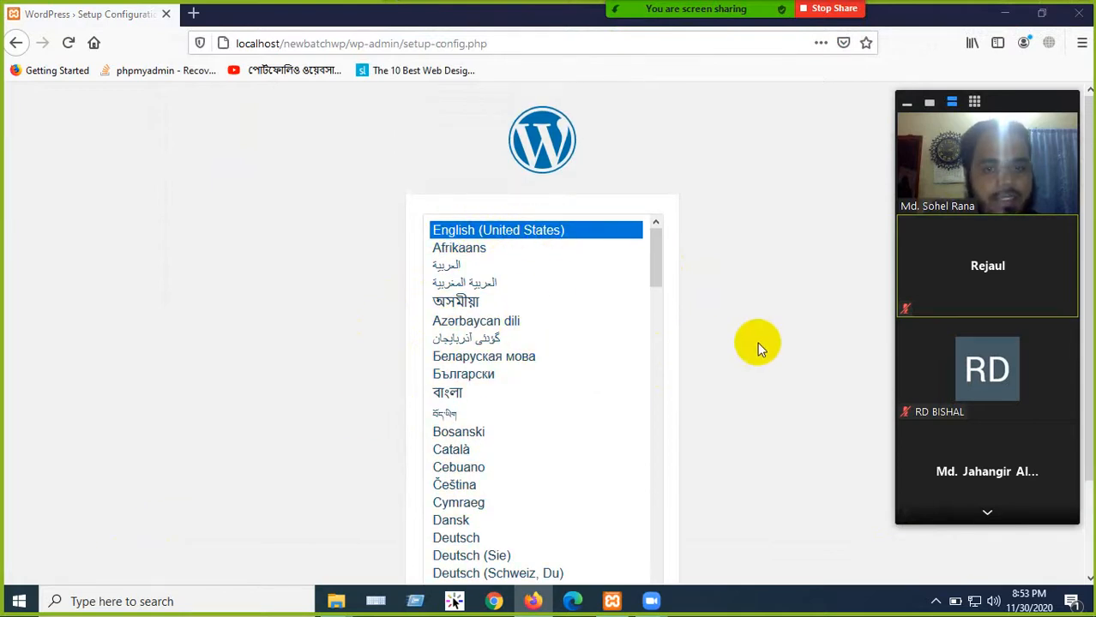
scroll(754, 351, "down", 3)
left_click(632, 533)
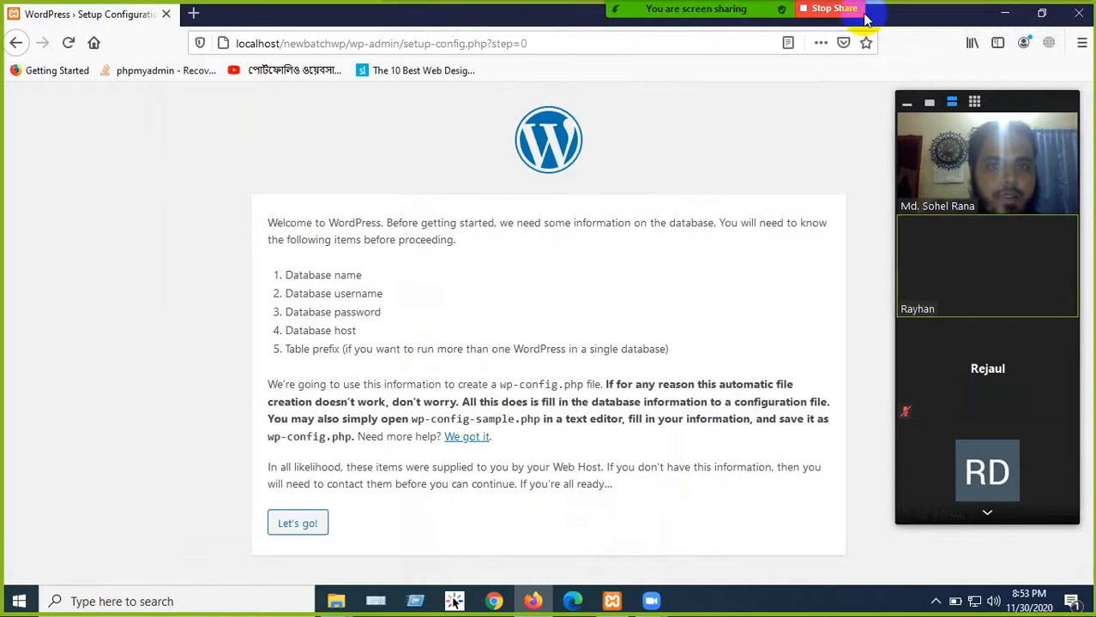
- Open Zoom's participant invite options
mouse_move(746, 8)
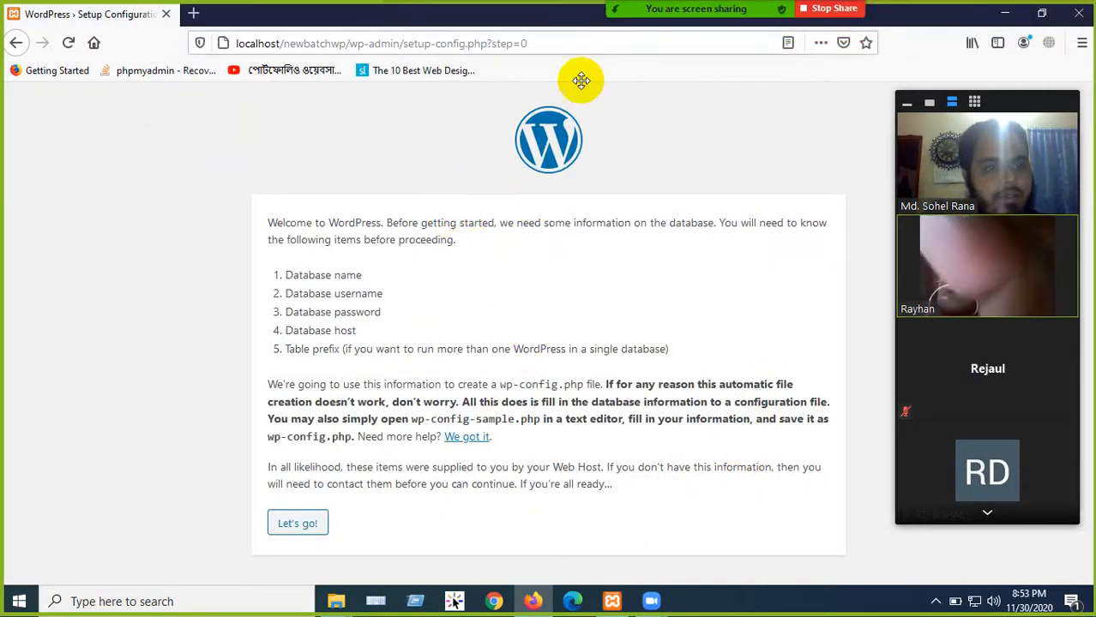
mouse_move(722, 81)
left_click(734, 16)
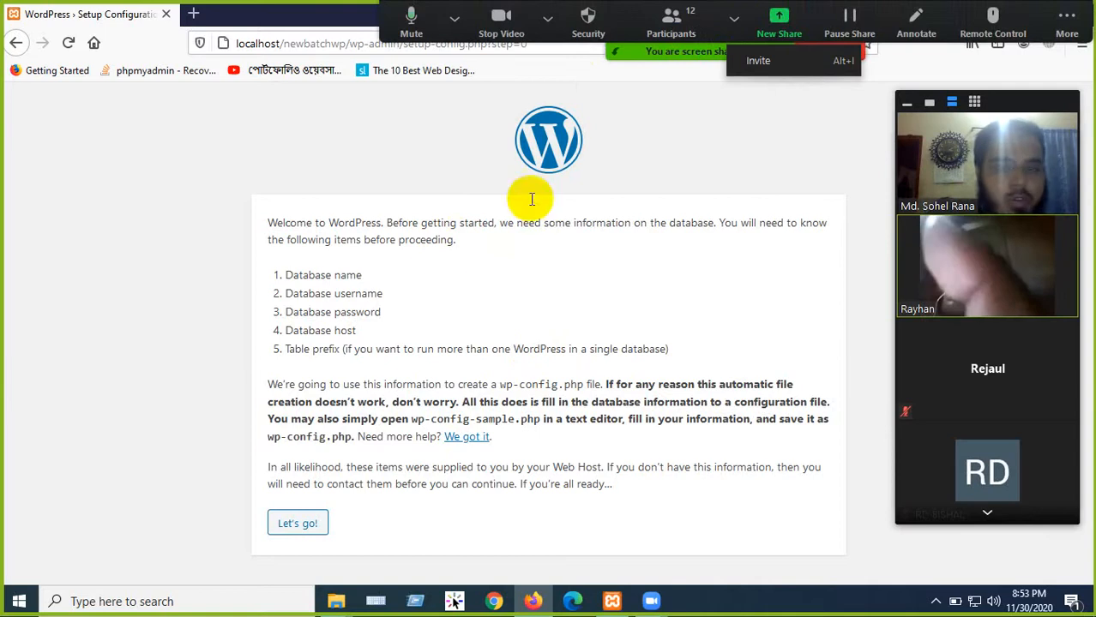
mouse_move(1050, 221)
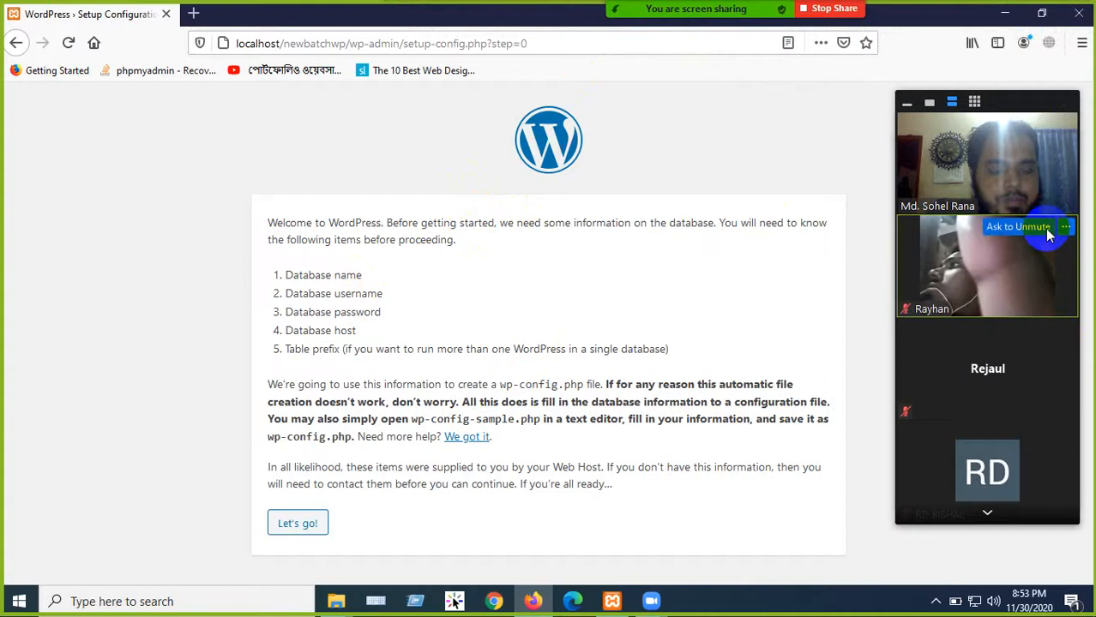
mouse_move(924, 147)
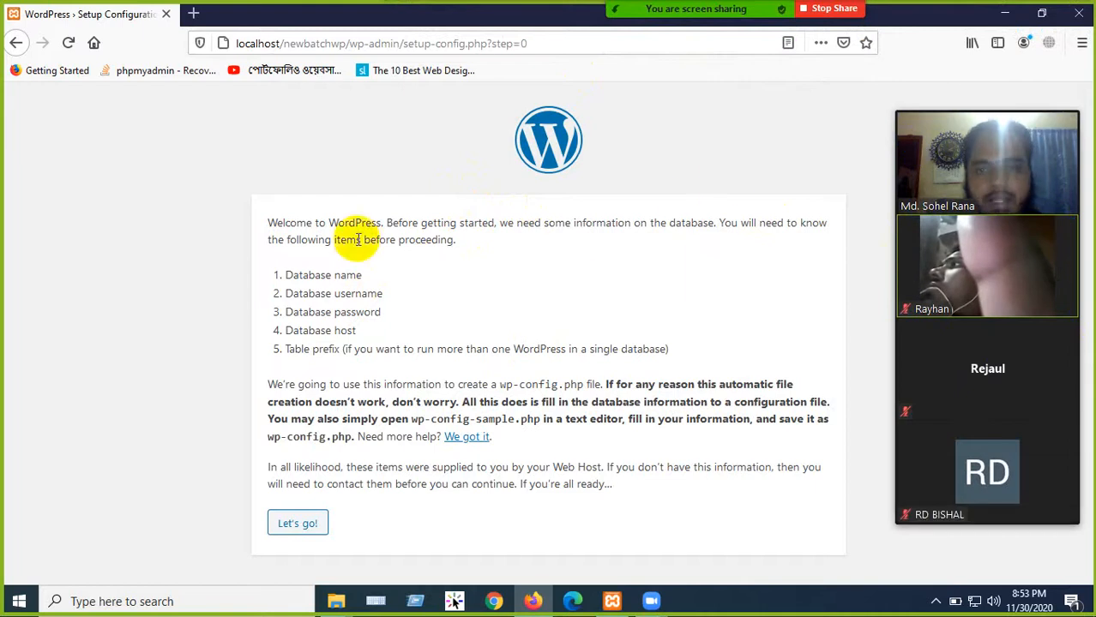
- Highlight database name, username, password, host and table prefix, then proceed with Let's go!
mouse_move(286, 275)
left_mouse_down()
mouse_move(379, 277)
mouse_move(279, 286)
left_mouse_up()
left_click(383, 280)
left_click(396, 315)
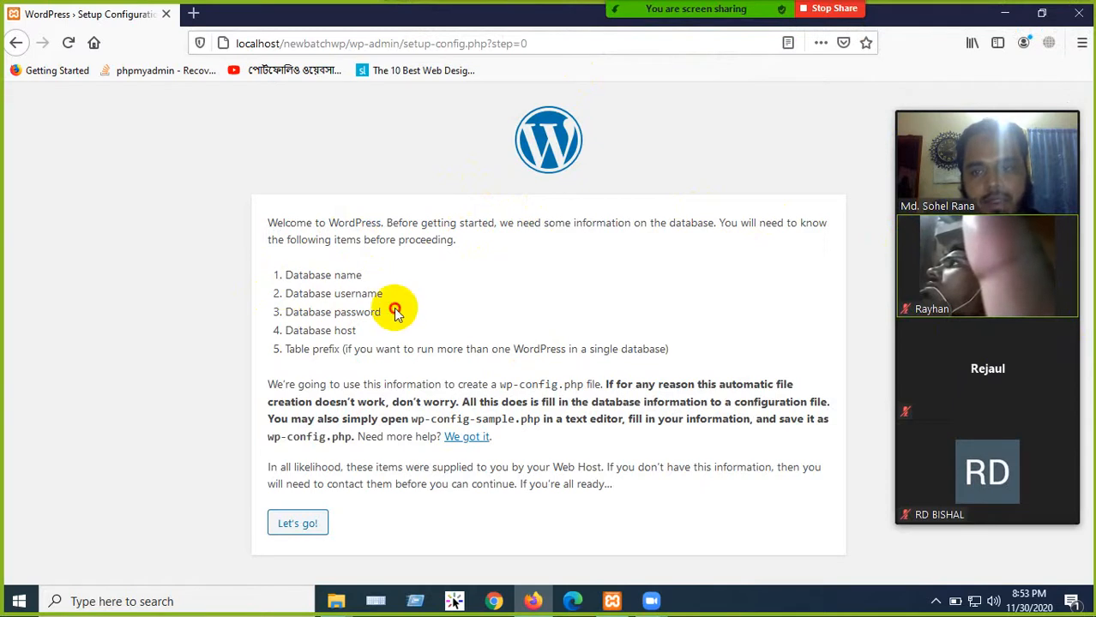
left_click_drag(396, 315, 284, 309)
left_click_drag(373, 330, 296, 332)
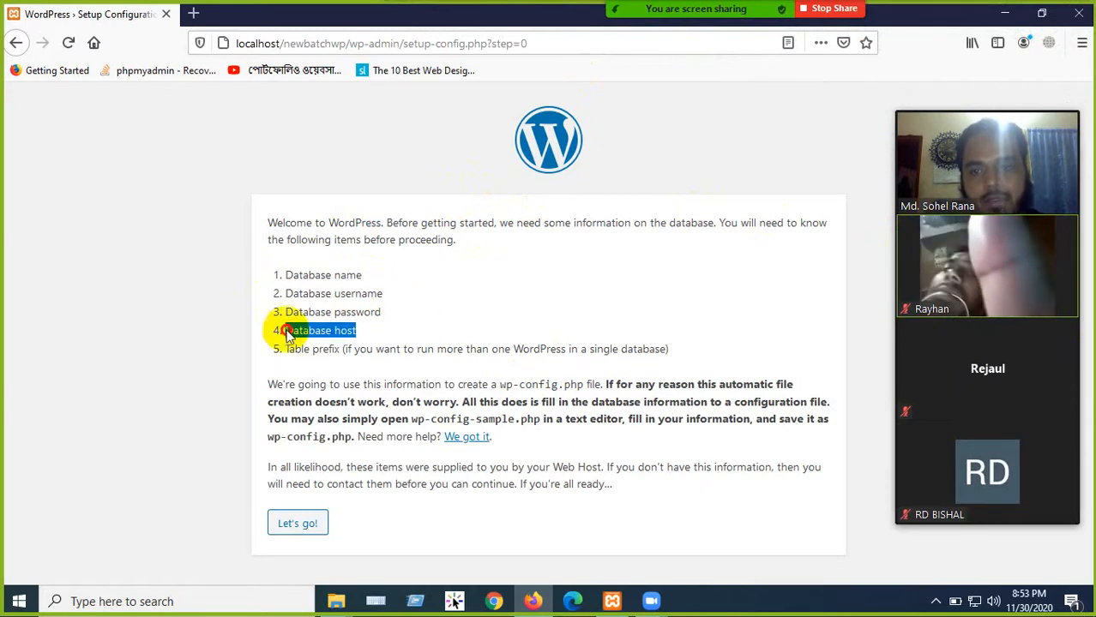
left_click(399, 331)
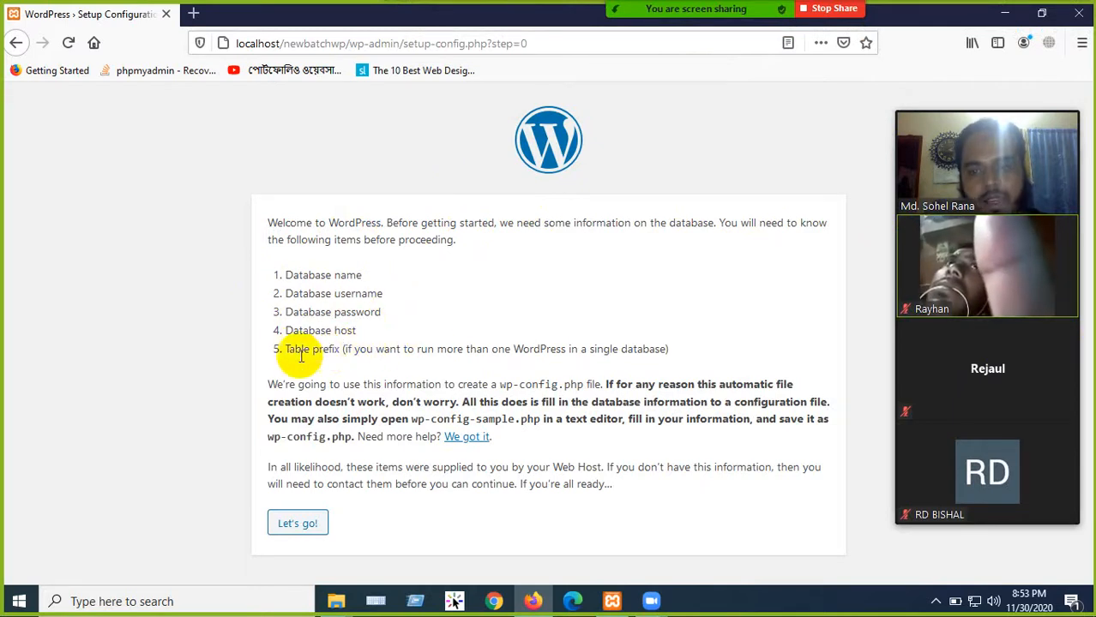
left_click_drag(289, 349, 372, 352)
left_click(420, 356)
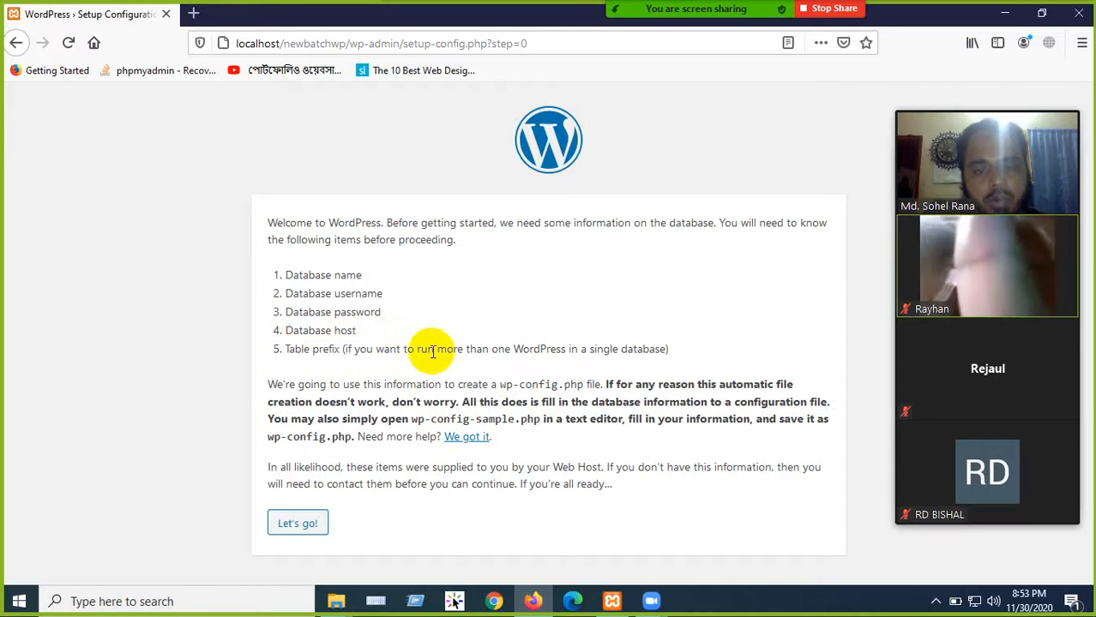
left_click(300, 525)
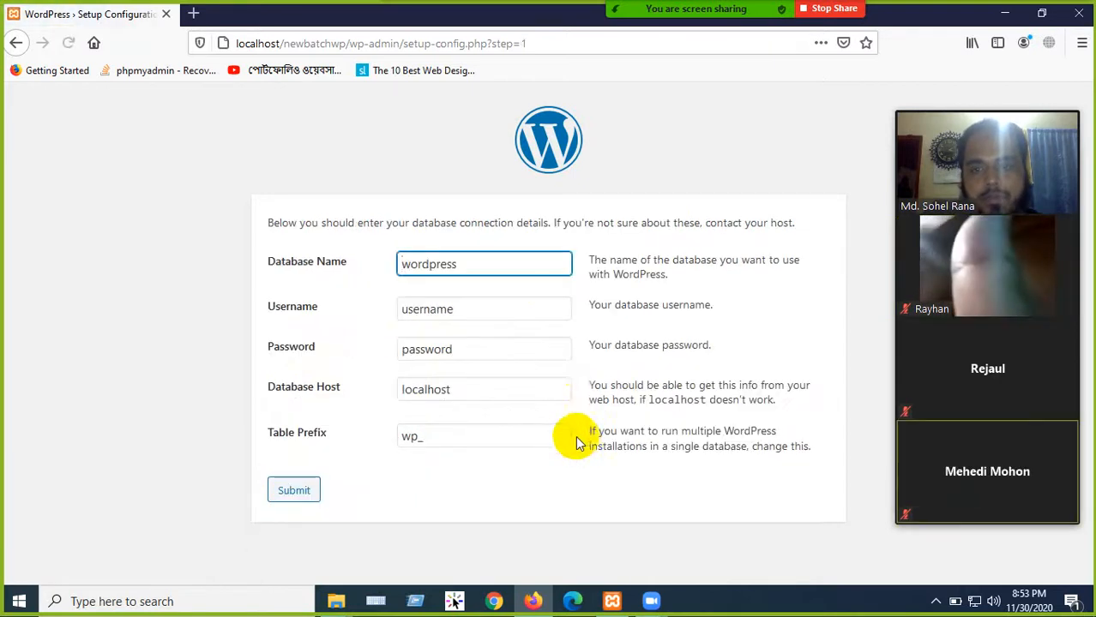
- Enter database newbatchdb with username root and an empty password, and submit the connection form
left_click(472, 264)
double_click(421, 253)
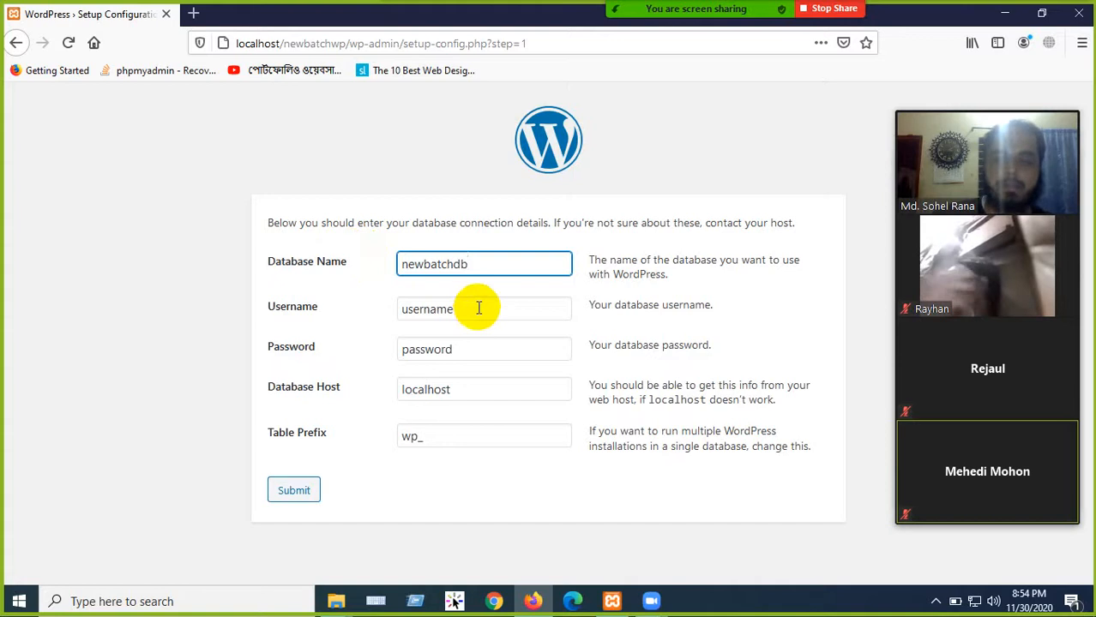
left_click_drag(477, 306, 398, 306)
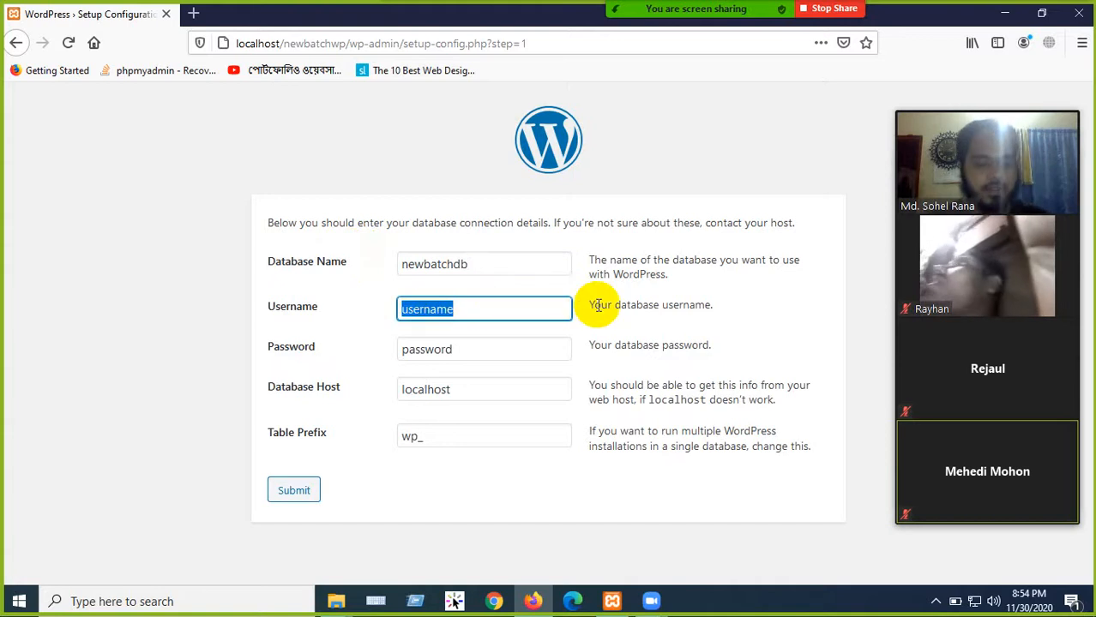
key("BackSpace")
type("root")
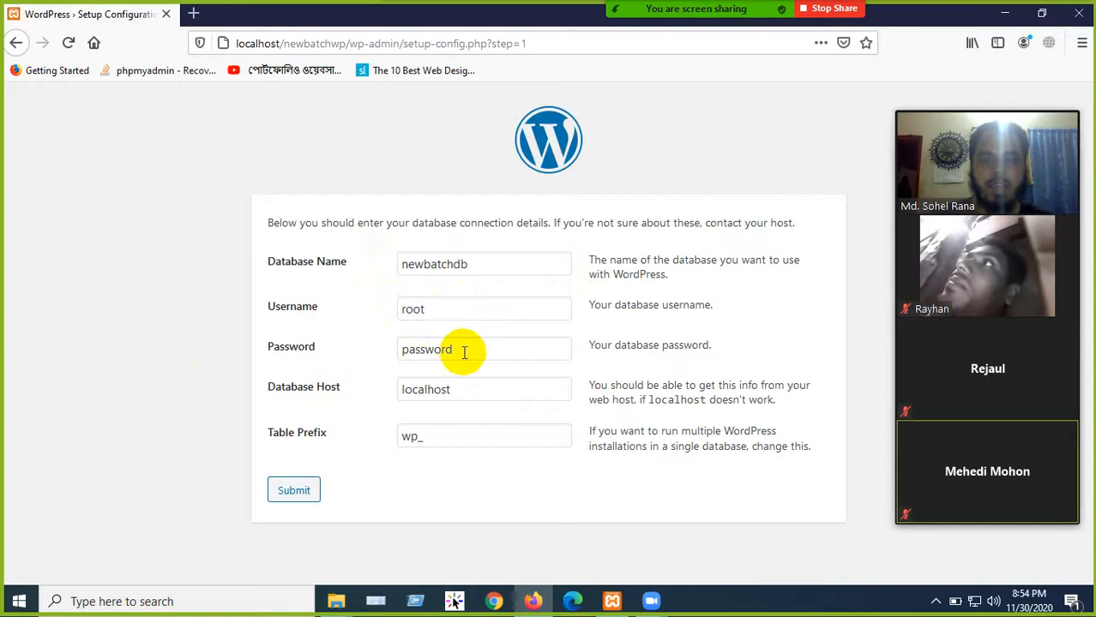
left_click_drag(458, 357, 392, 351)
key("BackSpace")
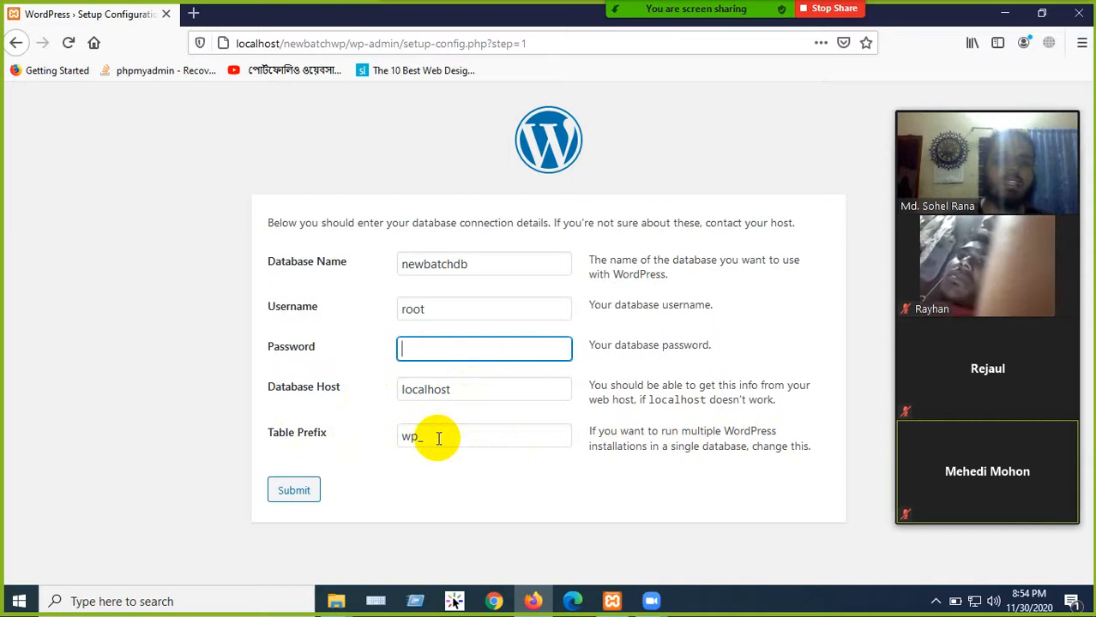
left_click(417, 165)
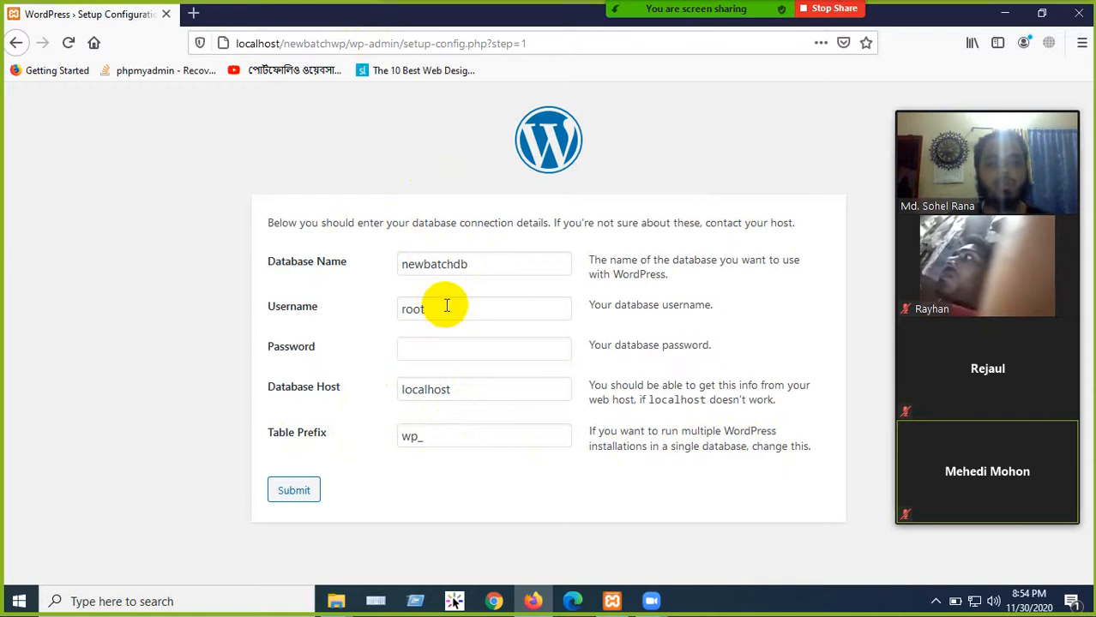
left_click(293, 490)
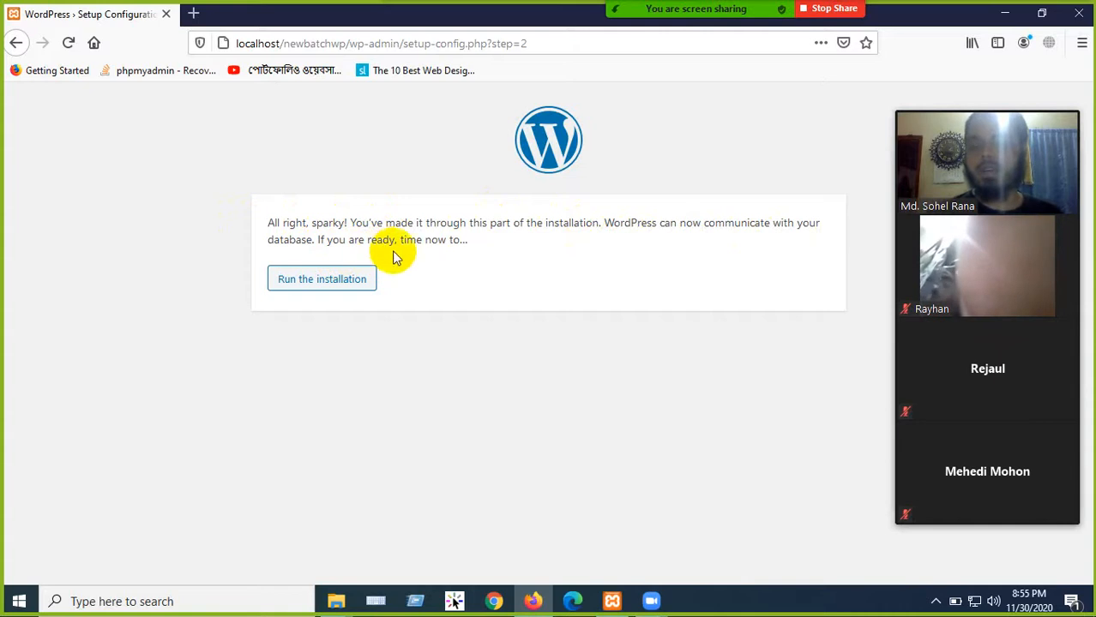
- Run the installation and enter the site title 'New Web Batch Rajshahi'
left_click(315, 290)
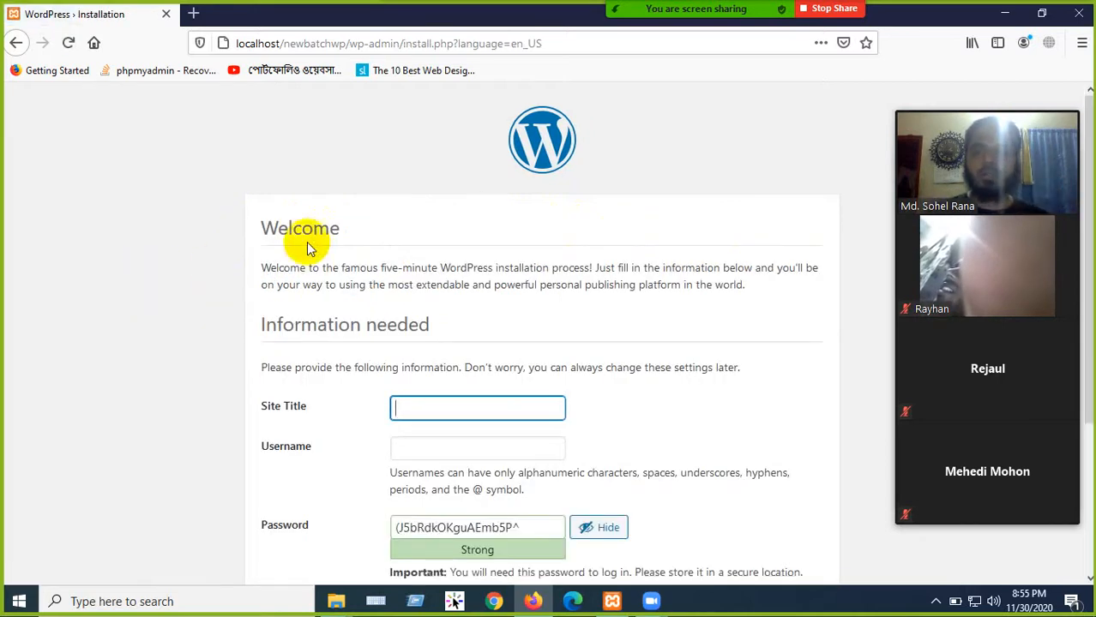
scroll(276, 247, "down", 3)
scroll(501, 166, "up", 3)
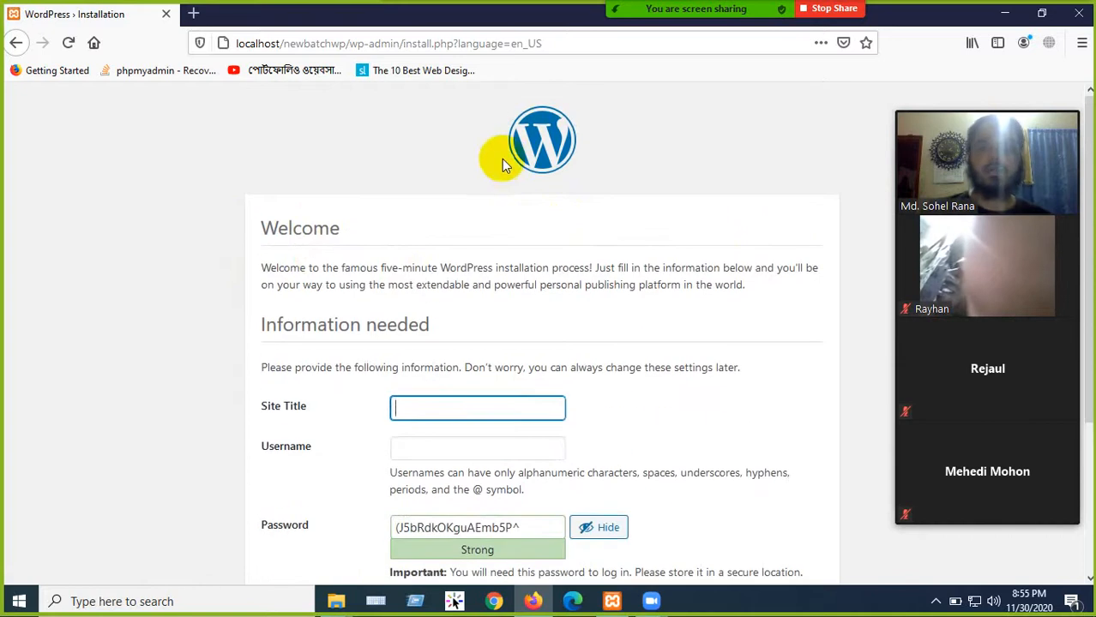
scroll(542, 238, "down", 3)
scroll(483, 240, "down", 1)
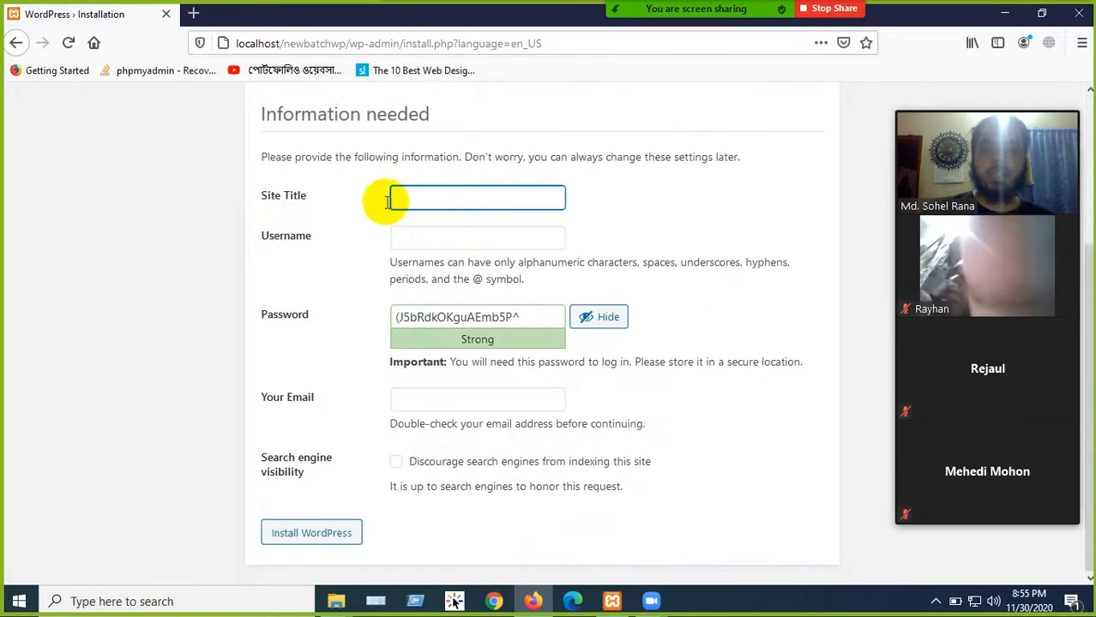
left_click(453, 192)
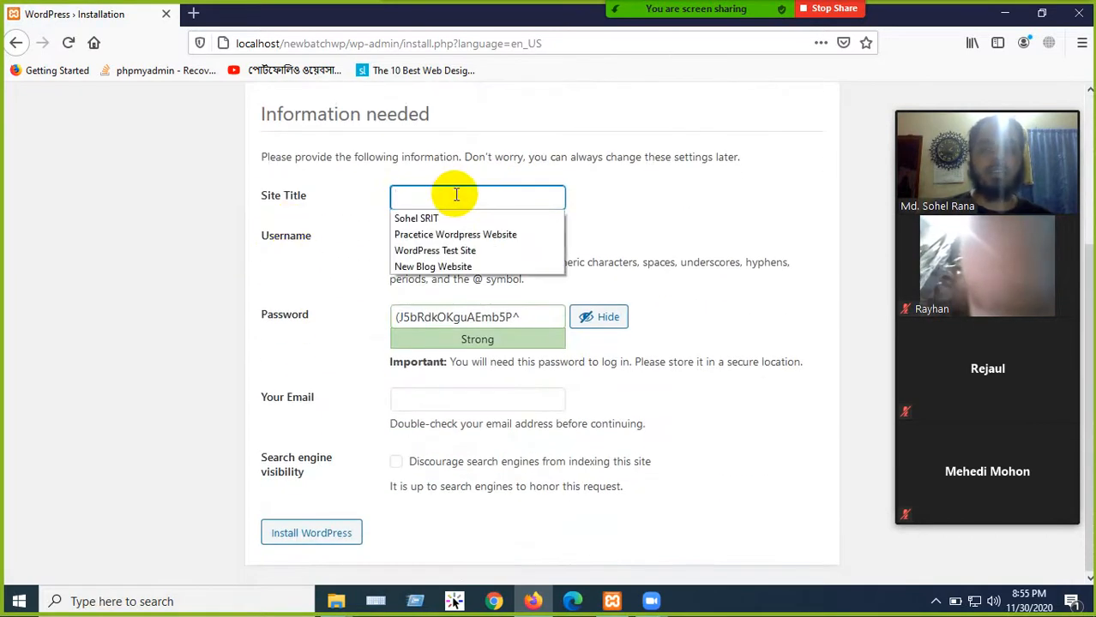
type("New")
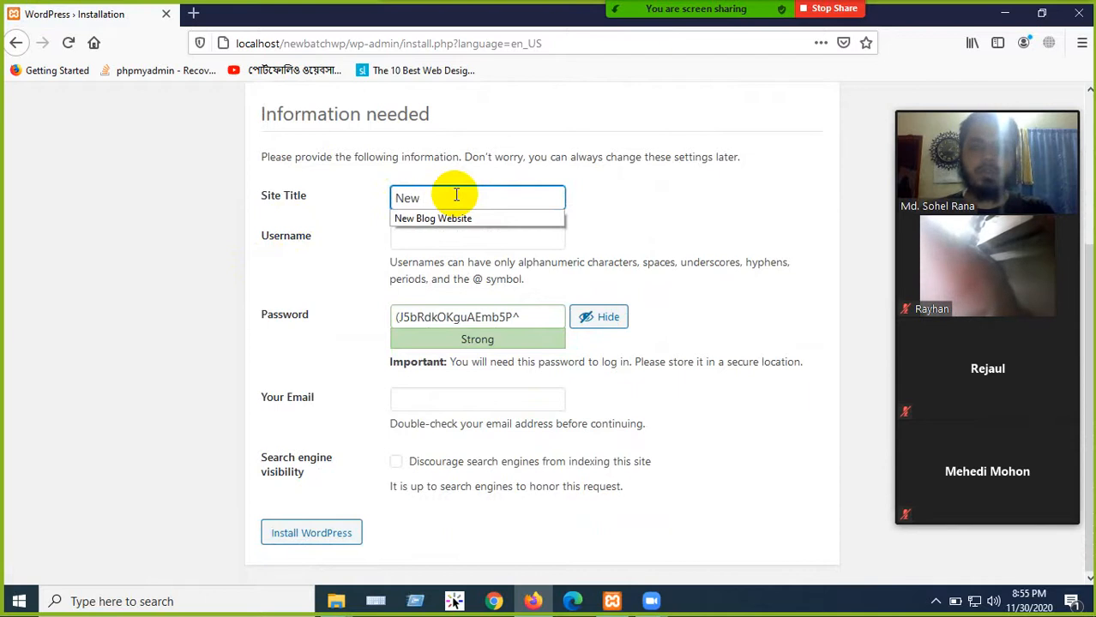
type(" Web Batch ")
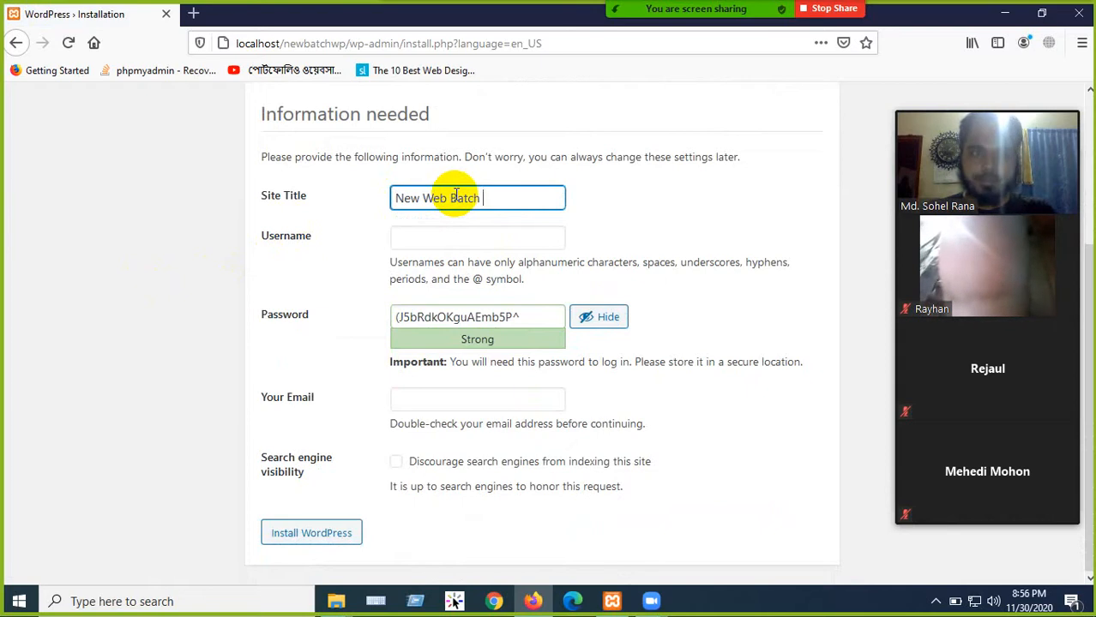
type("Rajshahi")
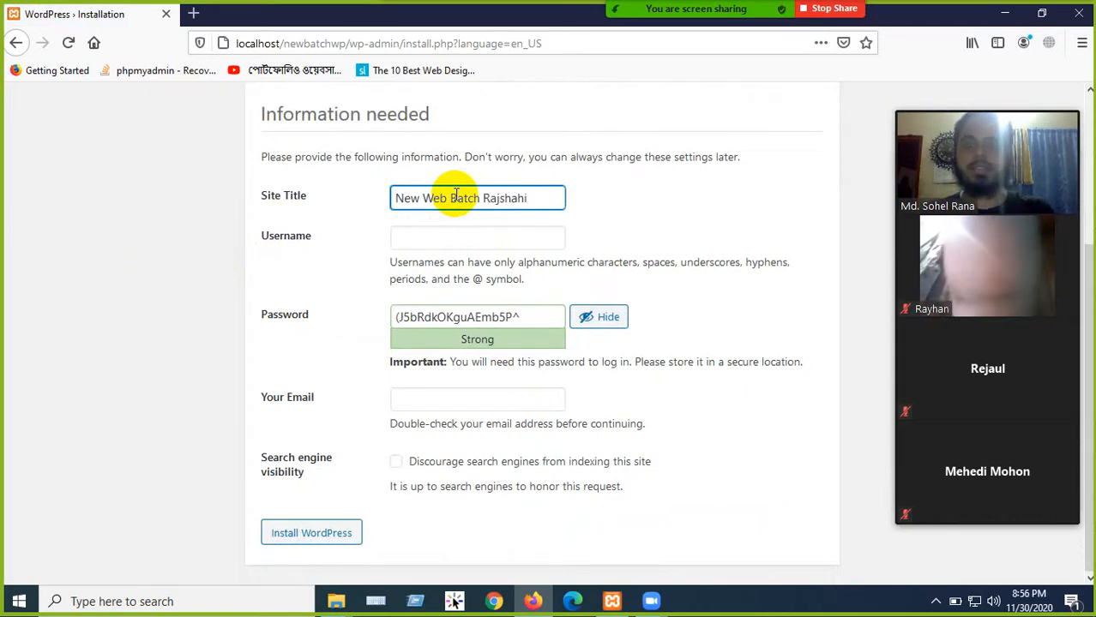
- Enter the username 'admin' and delete the generated password
left_click(478, 238)
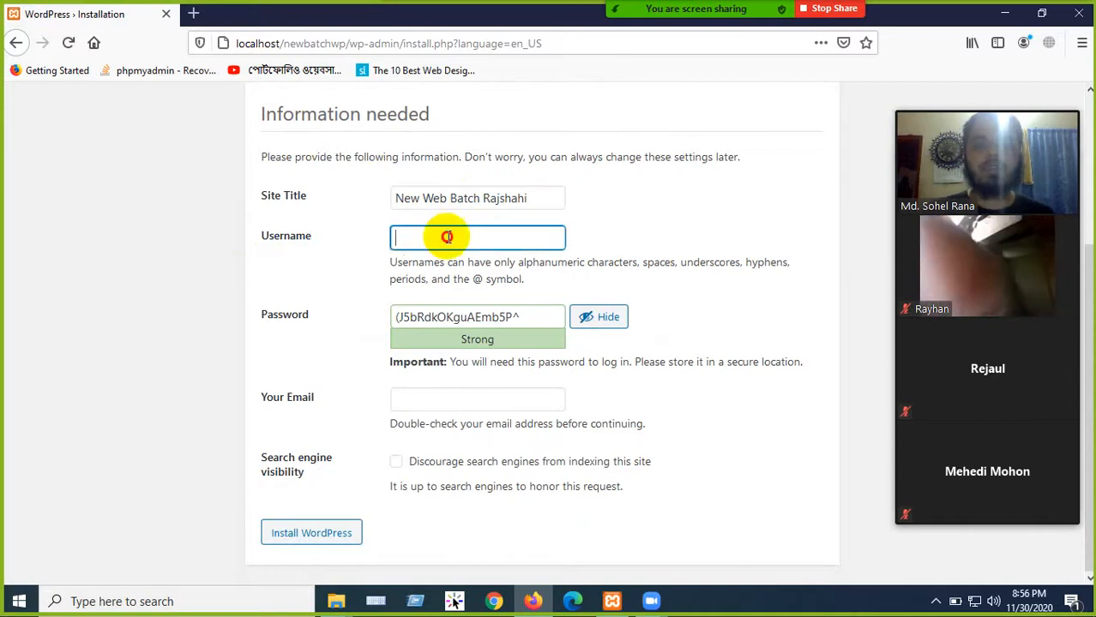
type("admin")
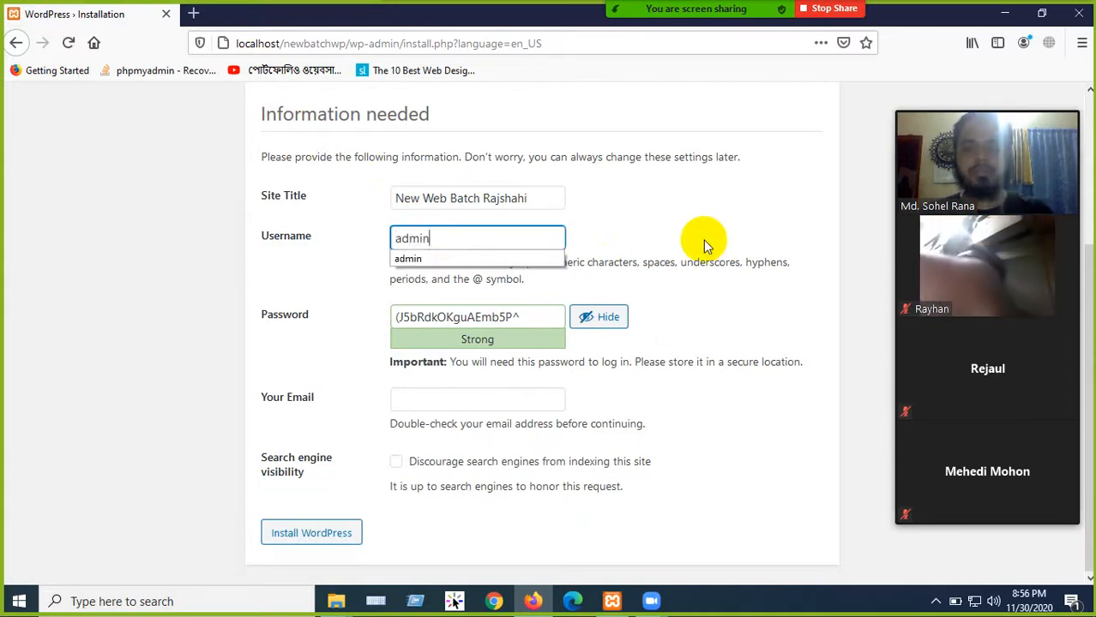
left_click(666, 202)
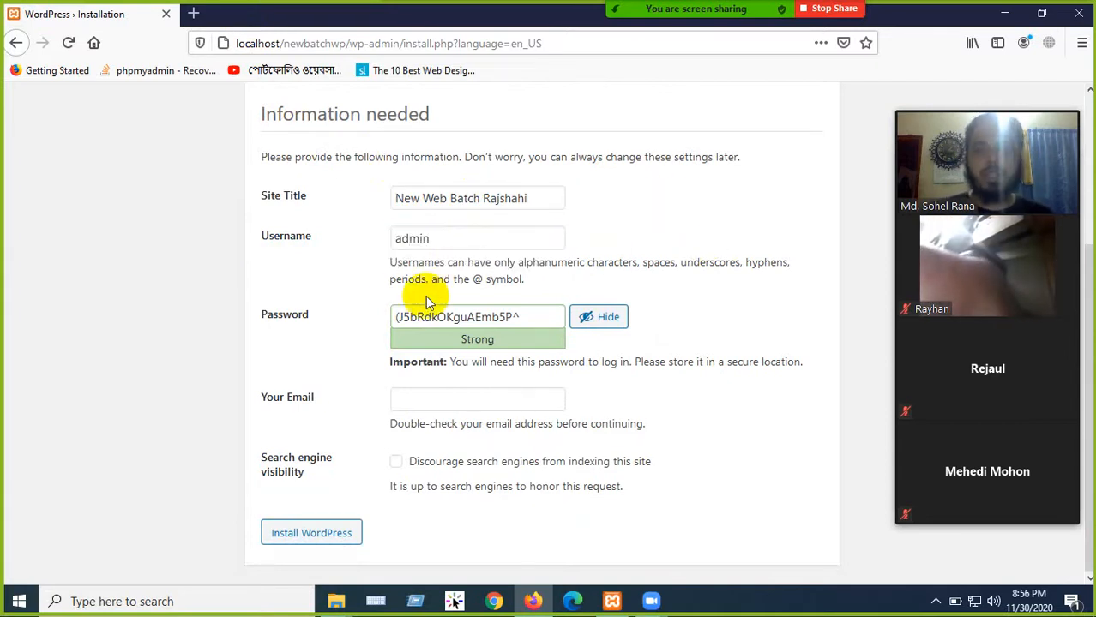
left_click(507, 316)
left_click_drag(518, 316, 391, 313)
left_click(533, 310)
left_click_drag(544, 316, 391, 311)
key("BackSpace")
left_click(504, 313)
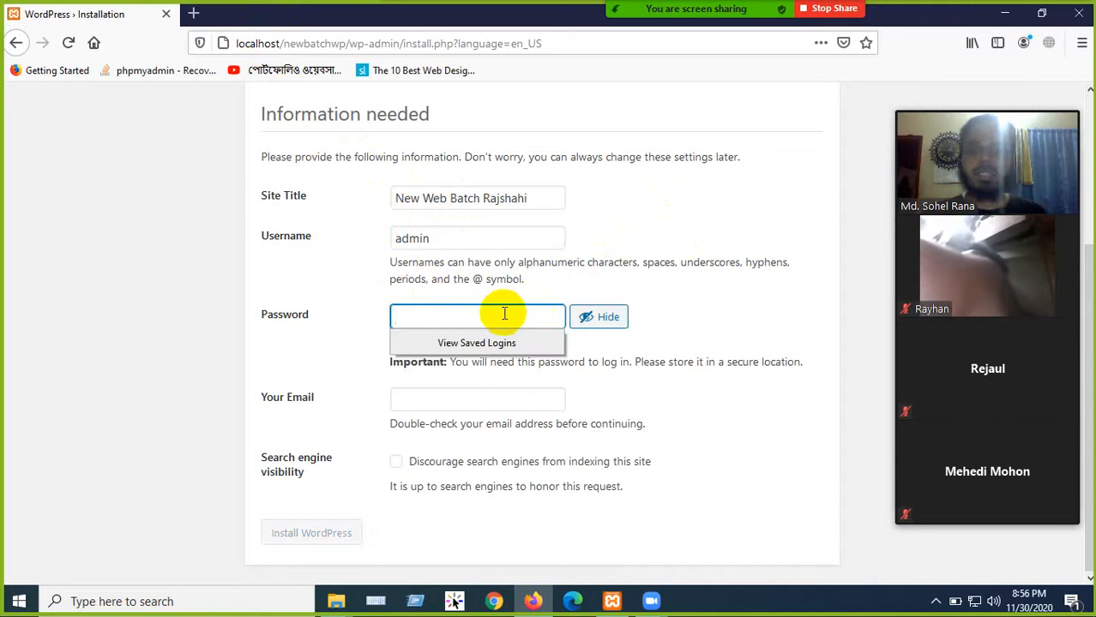
- Type a short admin password, confirm the weak password, fill in the admin e-mail, and install WordPress
type("admin")
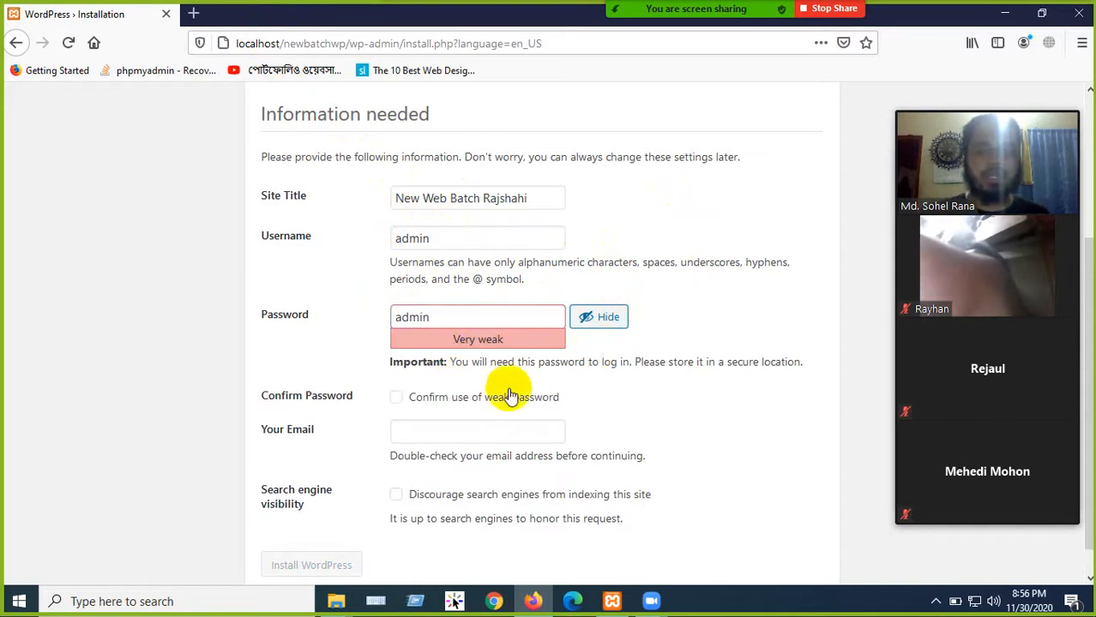
left_click(408, 401)
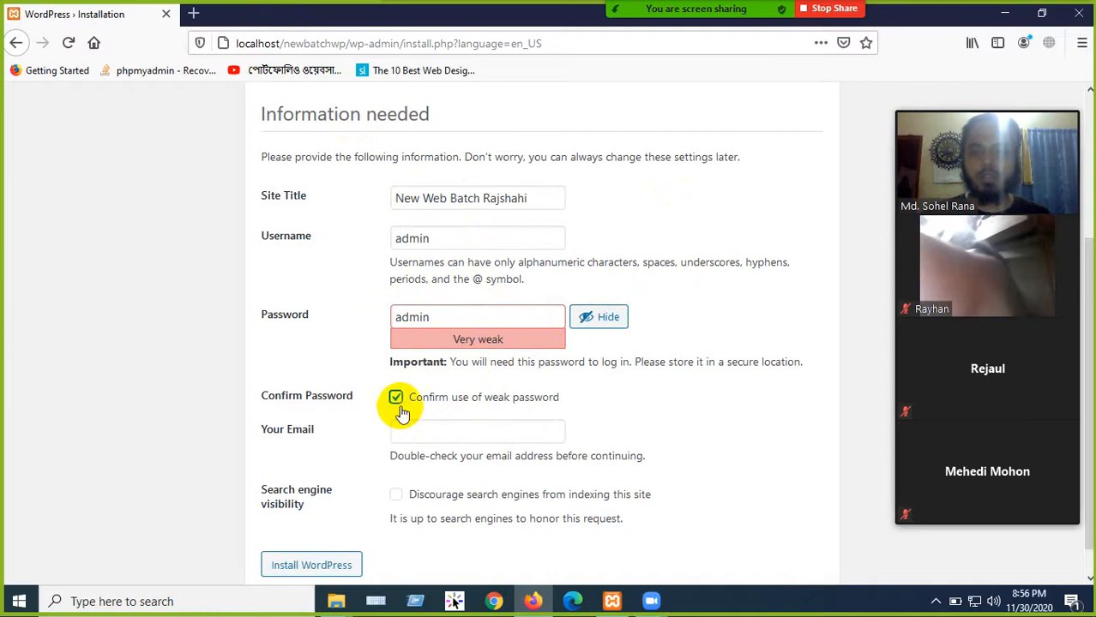
scroll(347, 413, "down", 1)
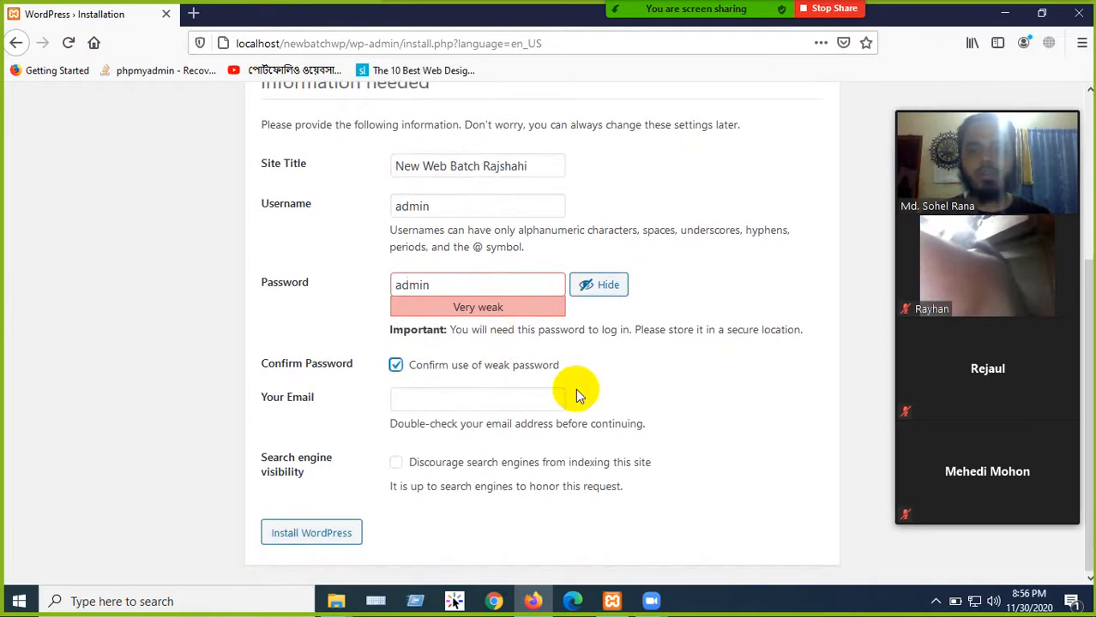
left_click(454, 397)
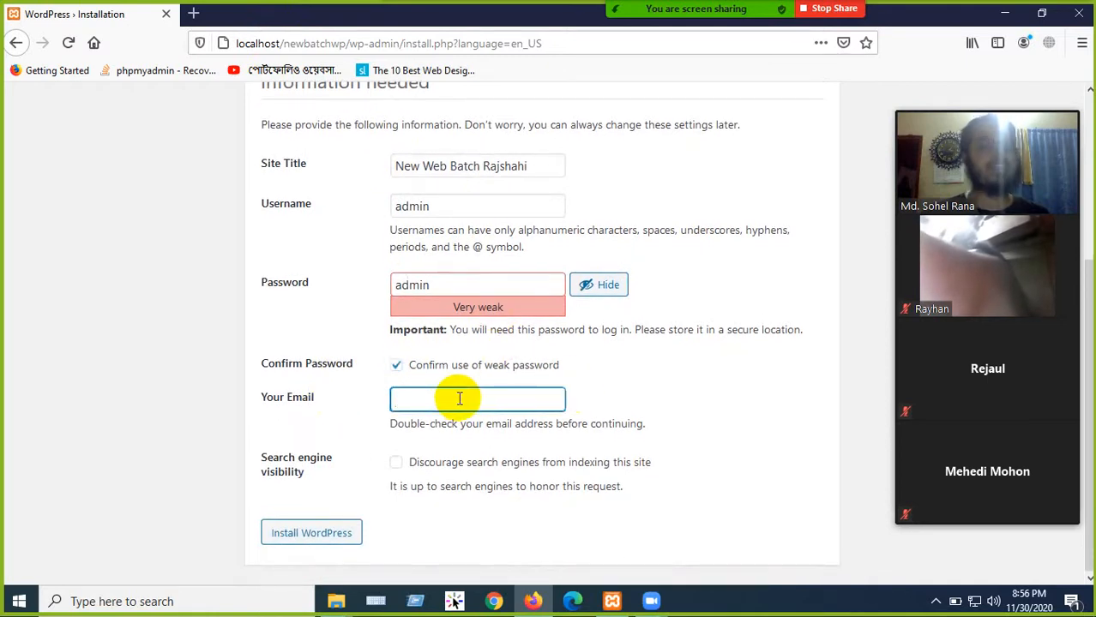
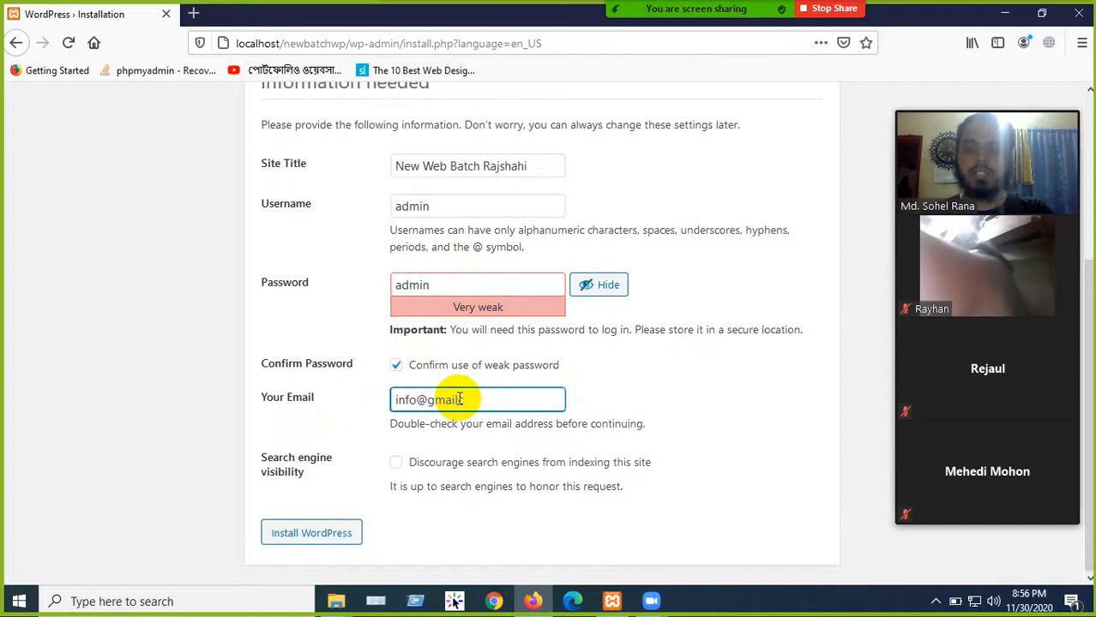
scroll(454, 275, "up", 2)
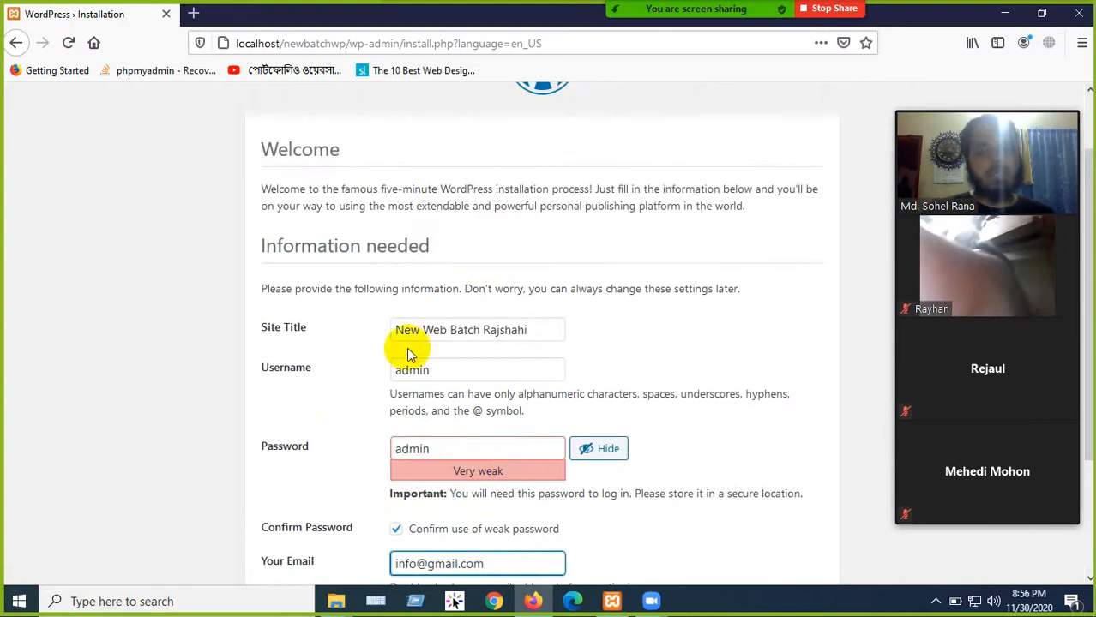
scroll(409, 353, "down", 2)
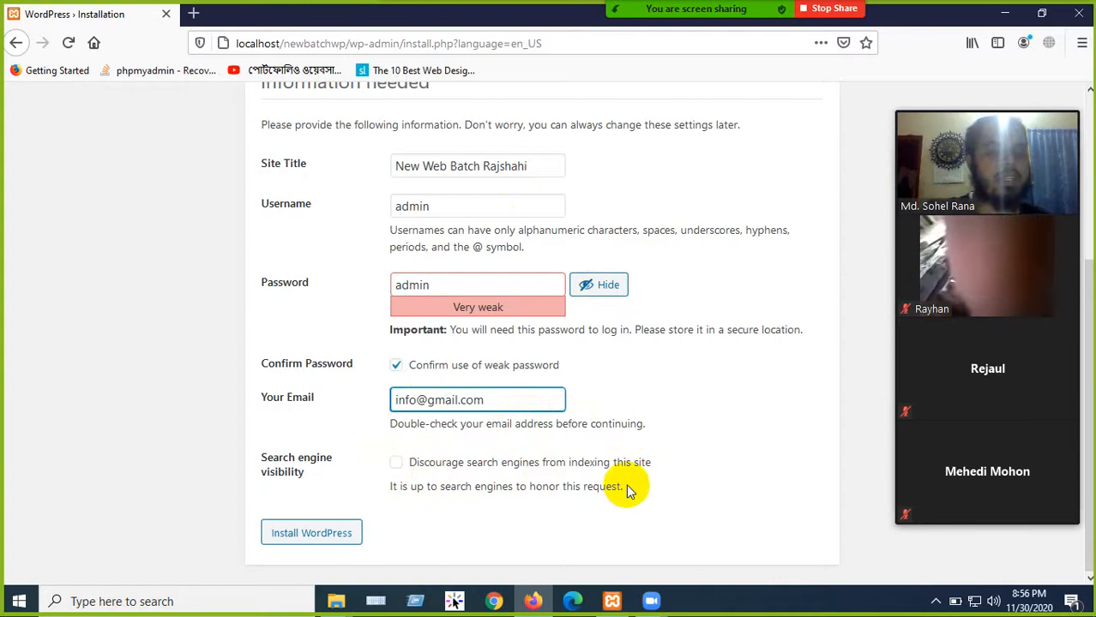
left_click(307, 533)
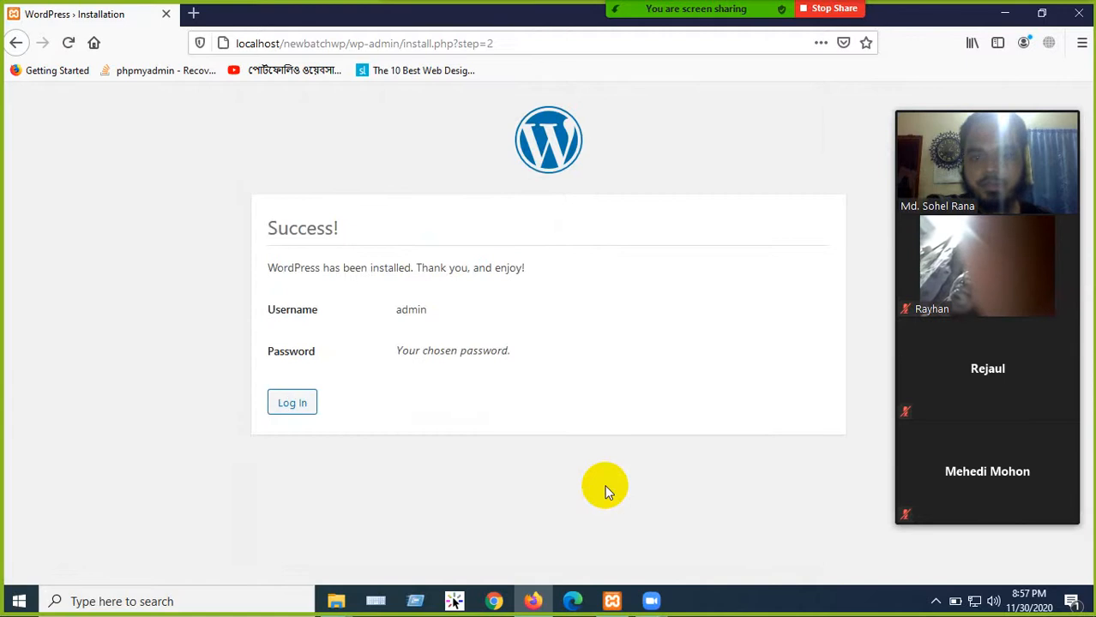
- Highlight the Success! heading, confirmation, username and password note, then go to Log In
left_click(298, 410)
left_click_drag(269, 228, 343, 232)
left_click(384, 230)
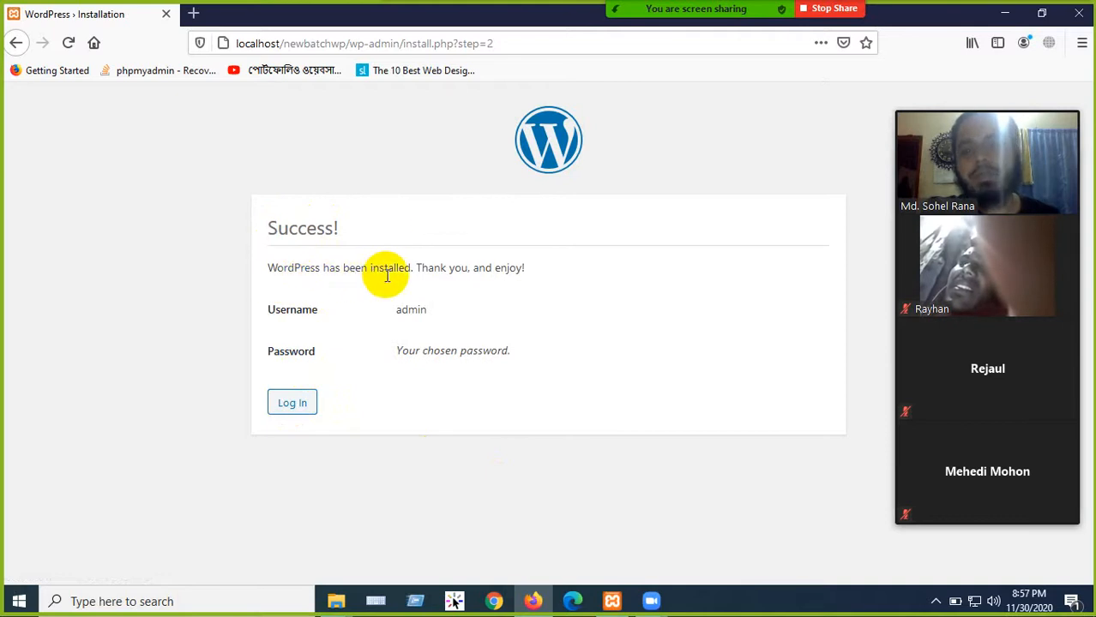
left_click_drag(410, 272, 529, 270)
left_click(562, 271)
left_click_drag(391, 310, 433, 306)
left_click_drag(534, 348, 384, 350)
left_click(519, 399)
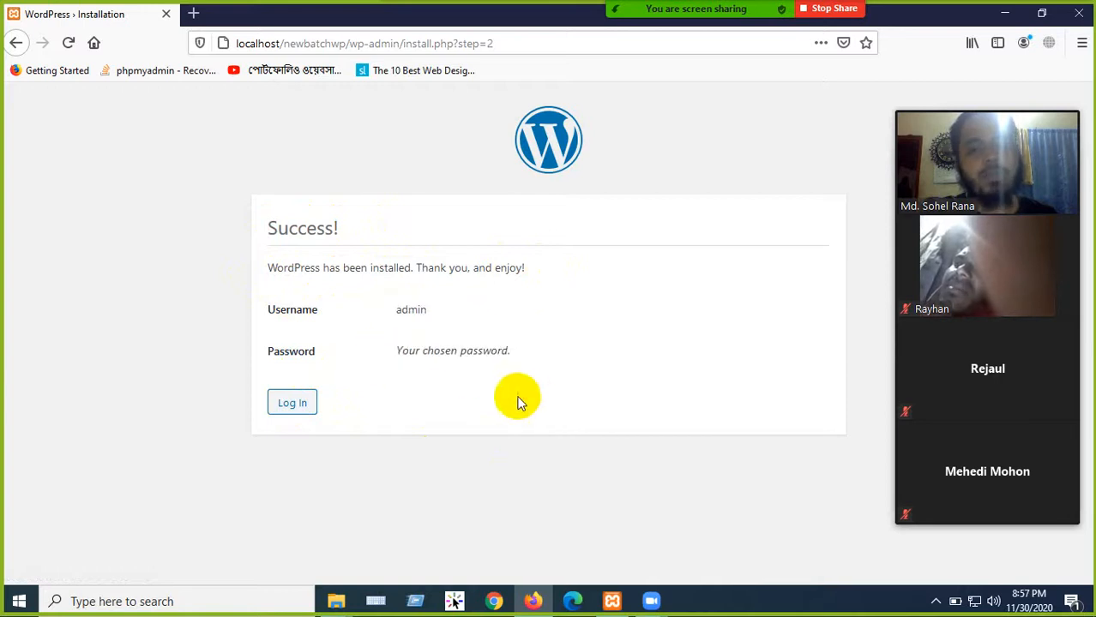
left_click(289, 403)
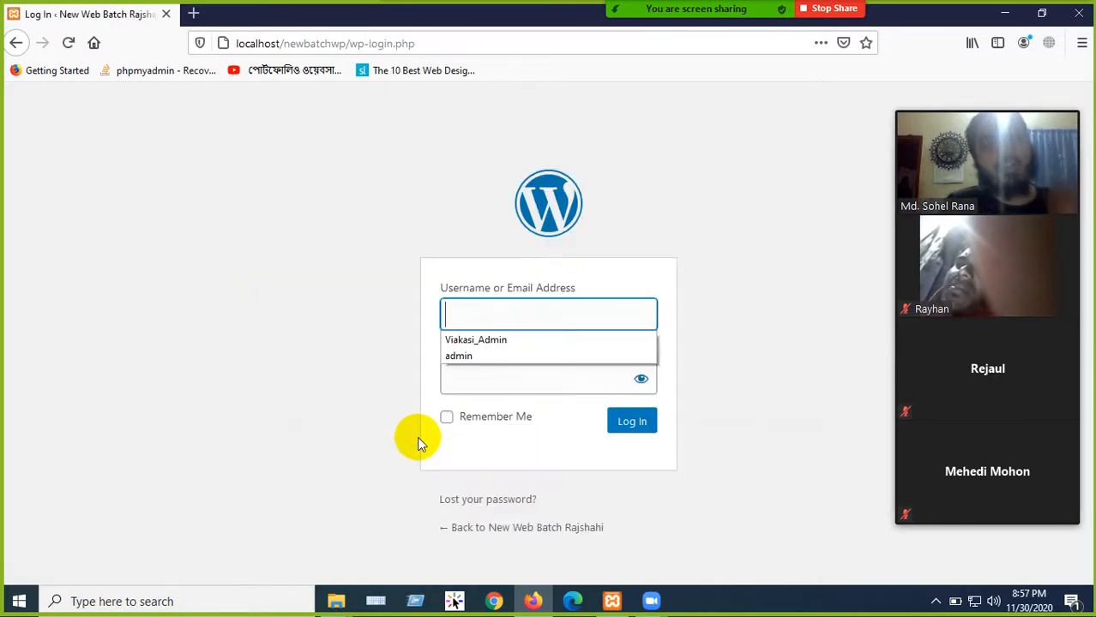
- Log in on wp-login with the admin username and account password, ticking Remember Me
left_click(309, 171)
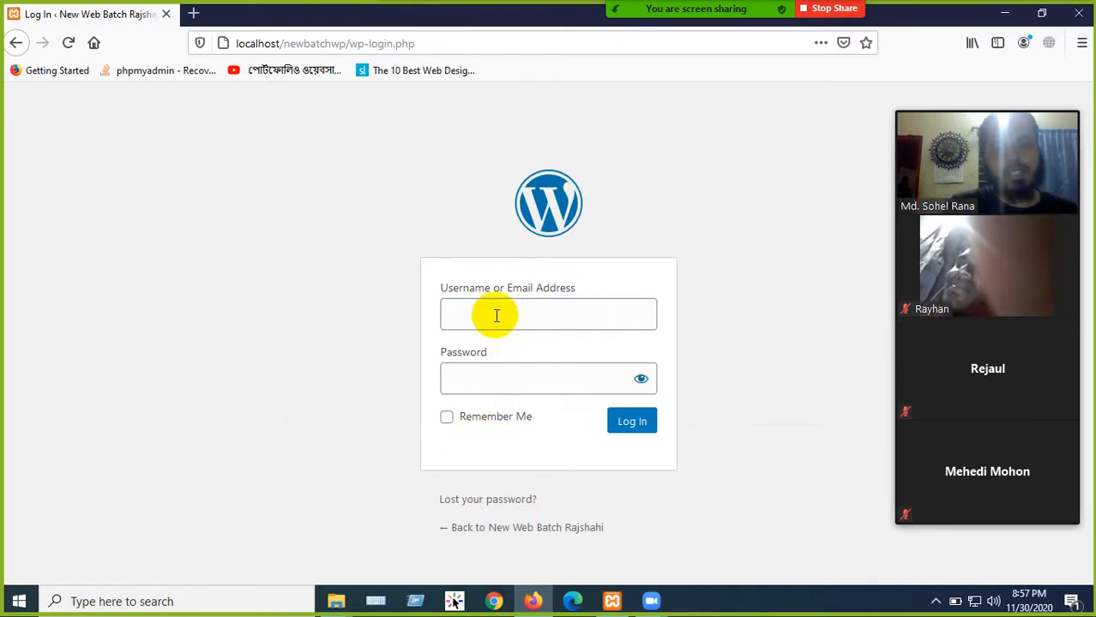
left_click(493, 317)
type("admin")
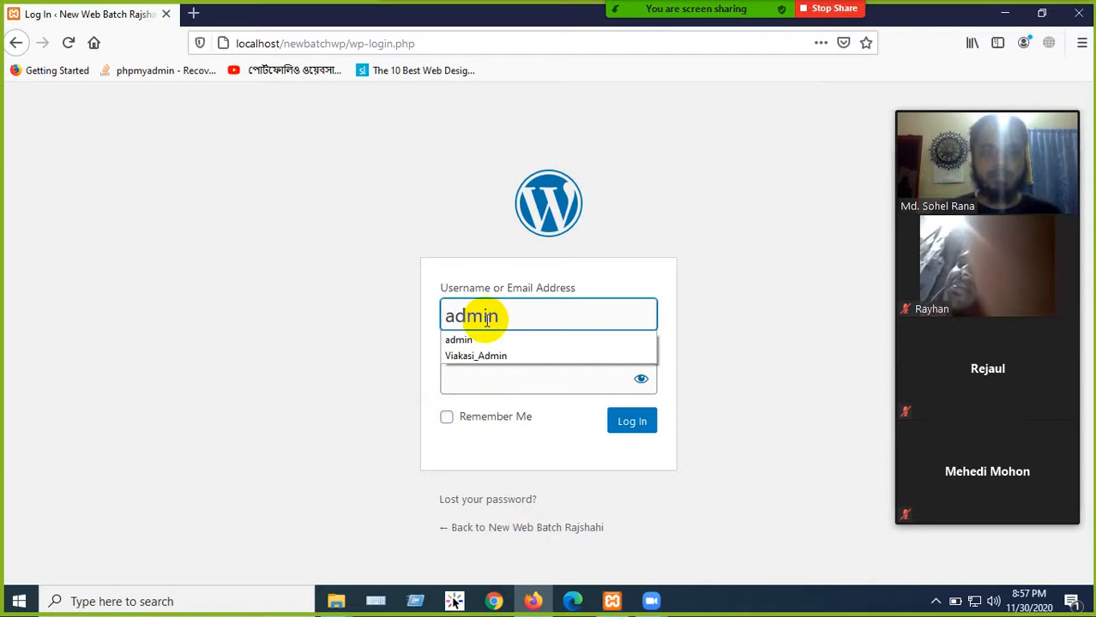
left_click(355, 384)
left_click(480, 379)
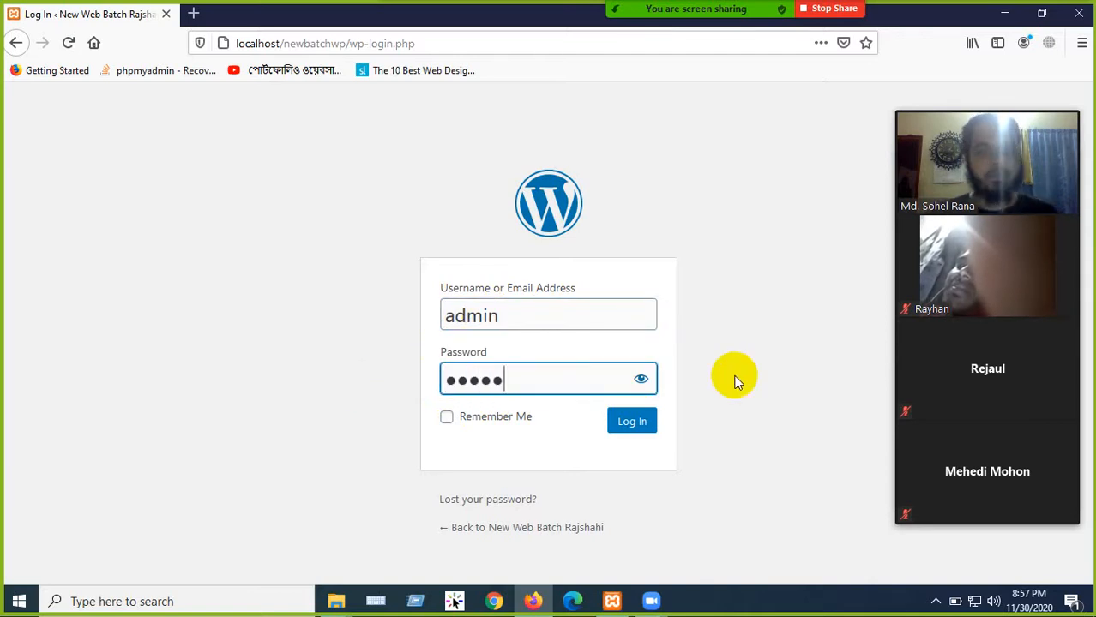
left_click(447, 419)
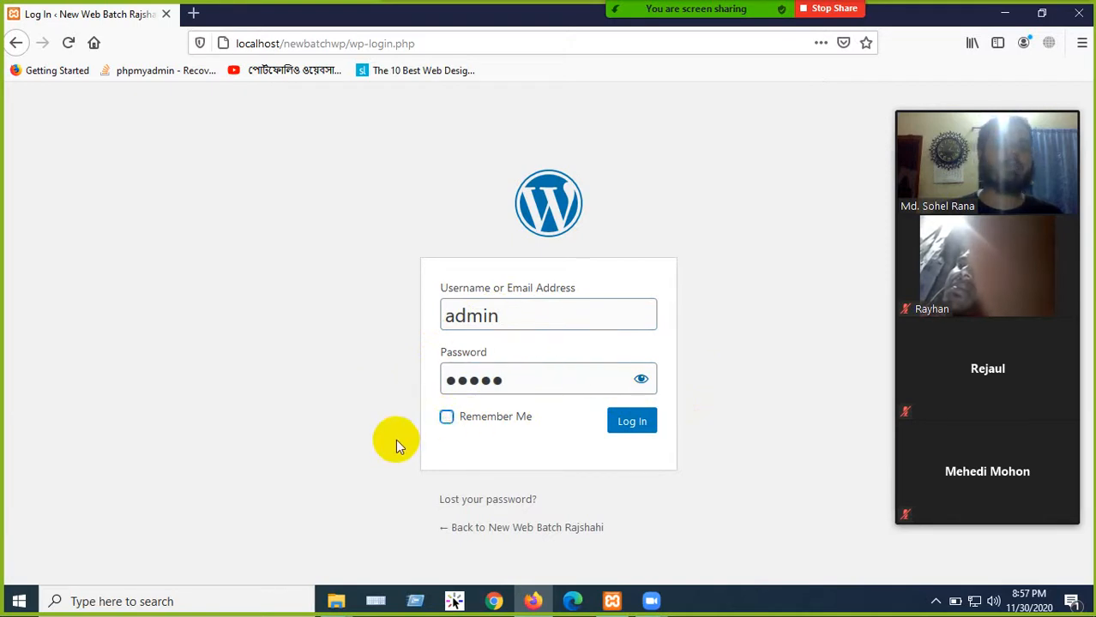
left_click(628, 425)
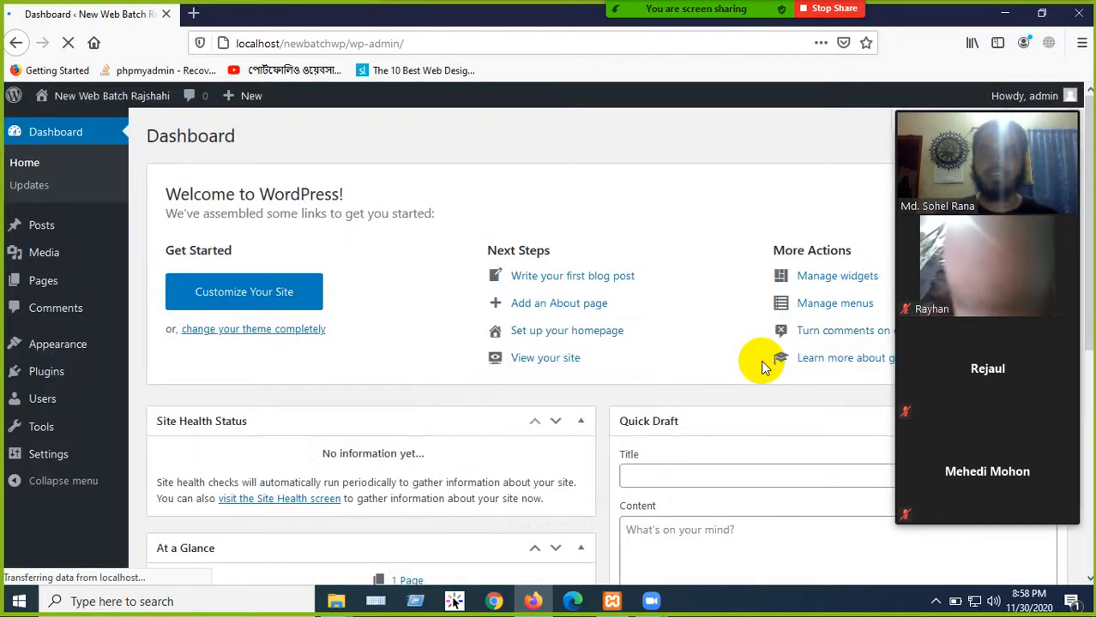
- Open the public site in a new tab from the admin bar's Visit Site link
scroll(298, 375, "down", 4)
scroll(412, 430, "up", 4)
left_click(46, 264)
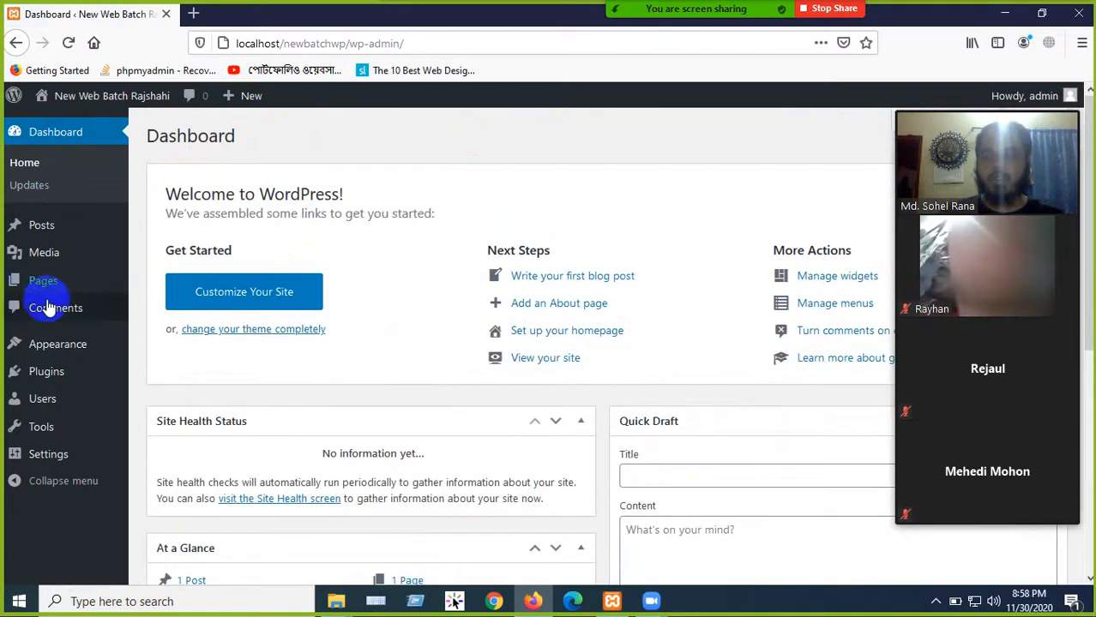
scroll(44, 463, "down", 4)
scroll(43, 455, "up", 4)
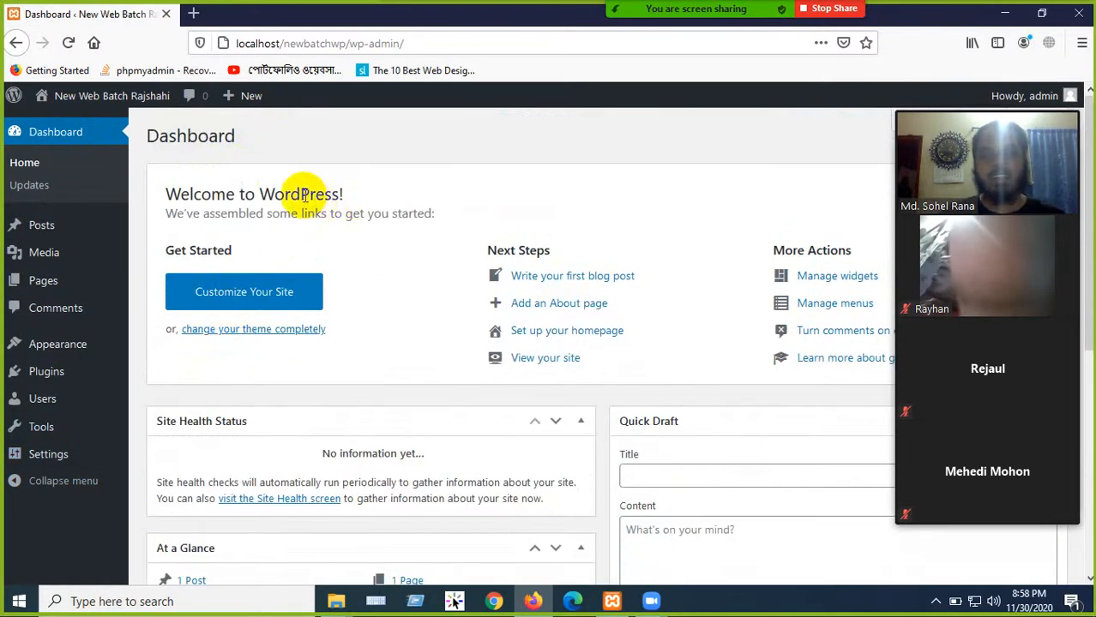
left_click(127, 115)
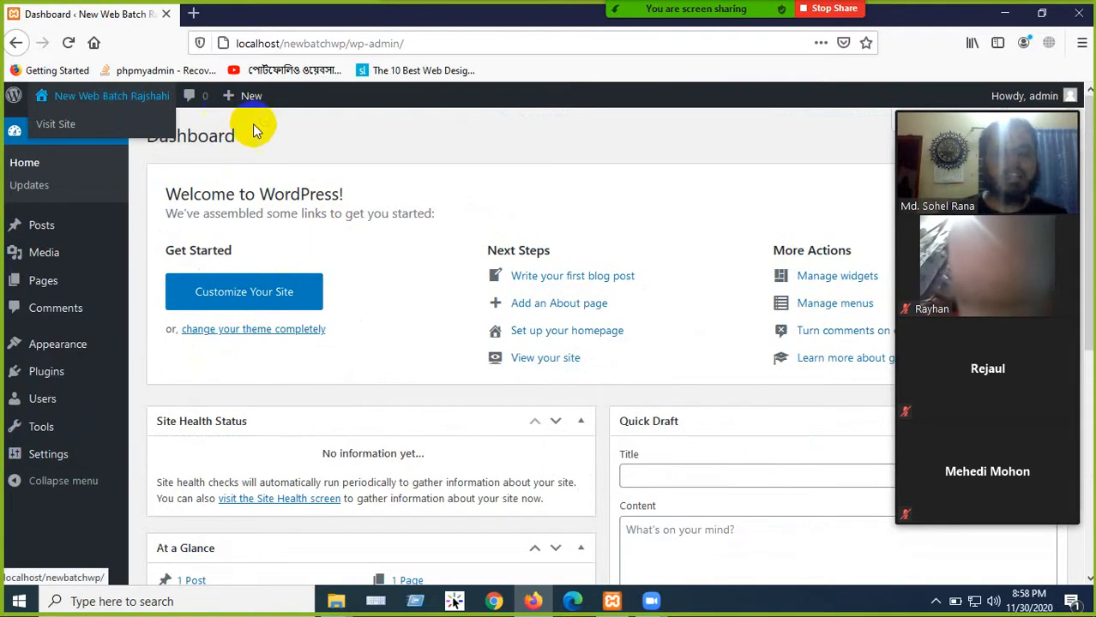
left_click(70, 102)
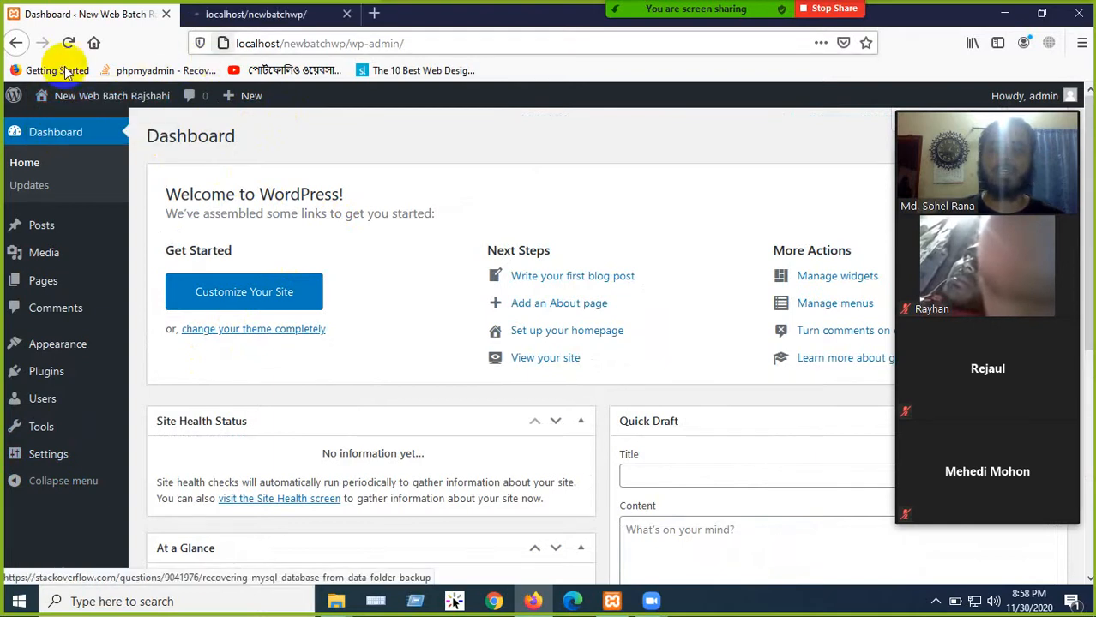
- Look over the front page's Hello world! post, then return to the Dashboard tab
left_click(224, 16)
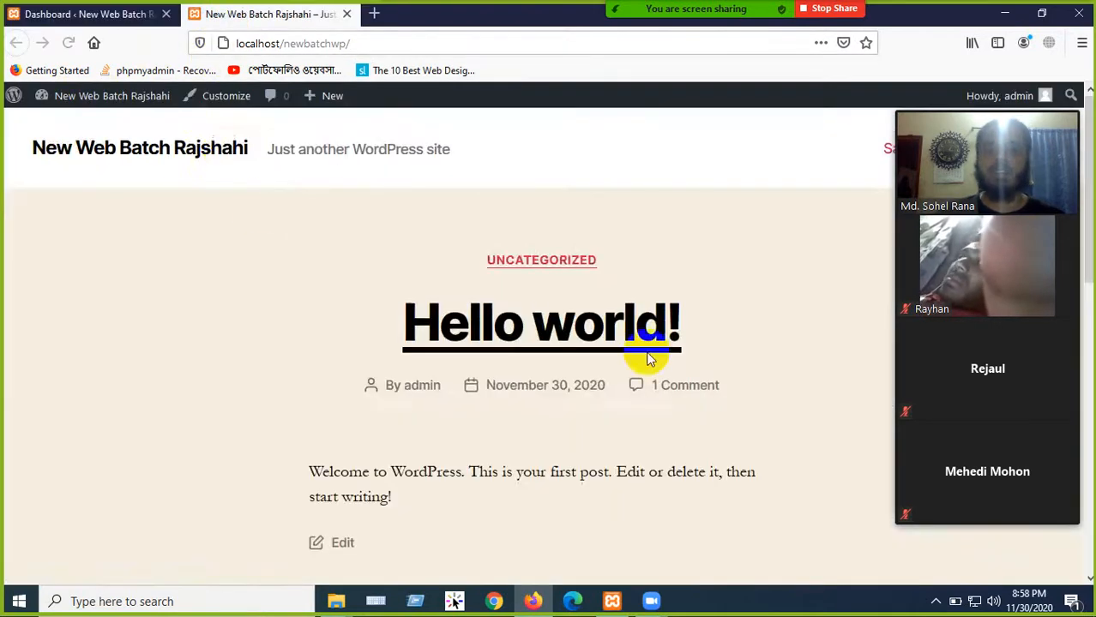
scroll(638, 346, "down", 10)
scroll(442, 436, "up", 10)
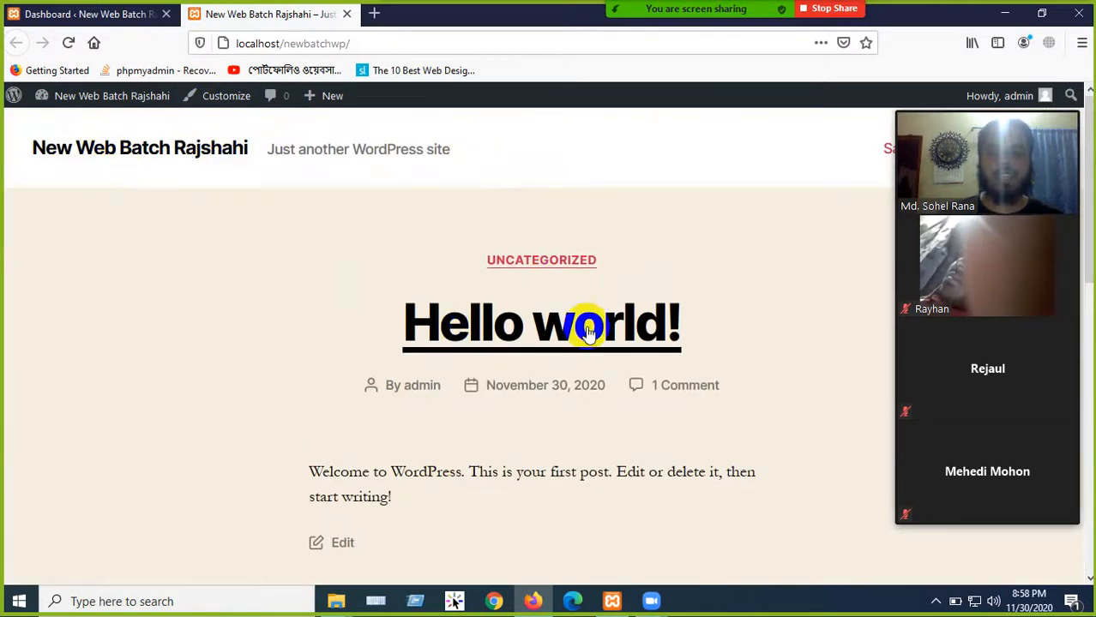
scroll(583, 325, "down", 5)
scroll(453, 330, "down", 3)
scroll(458, 365, "up", 10)
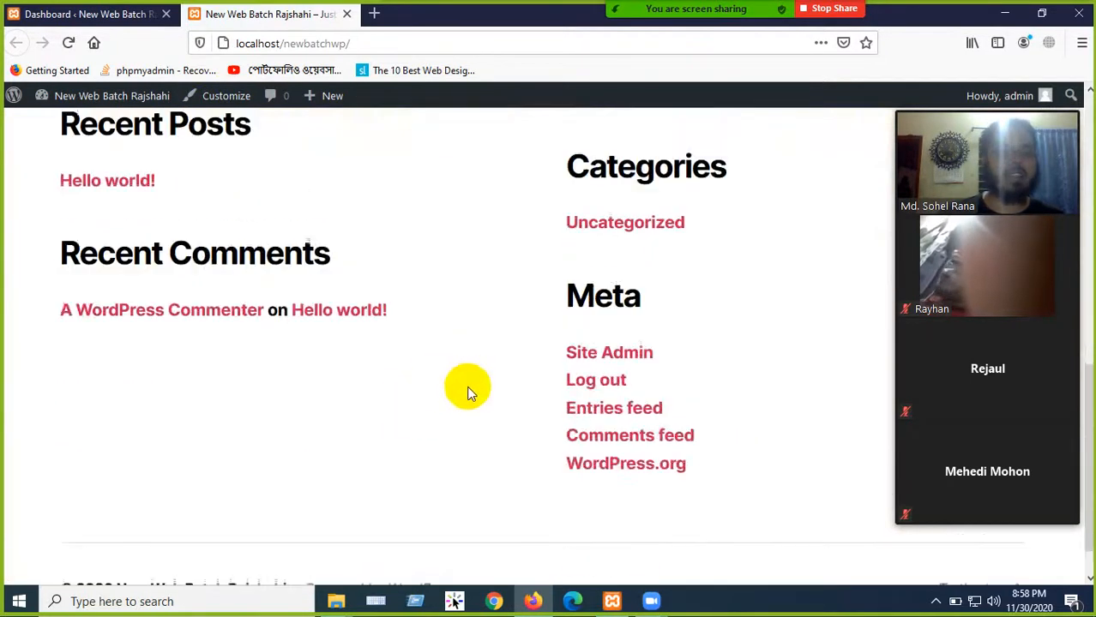
left_click(107, 16)
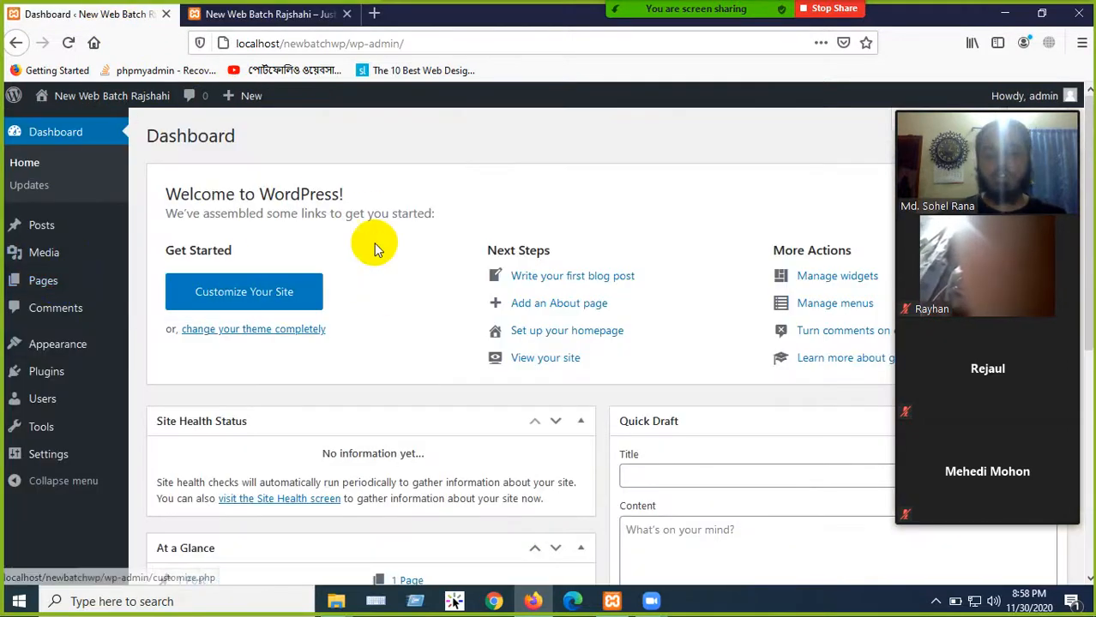
left_click(265, 14)
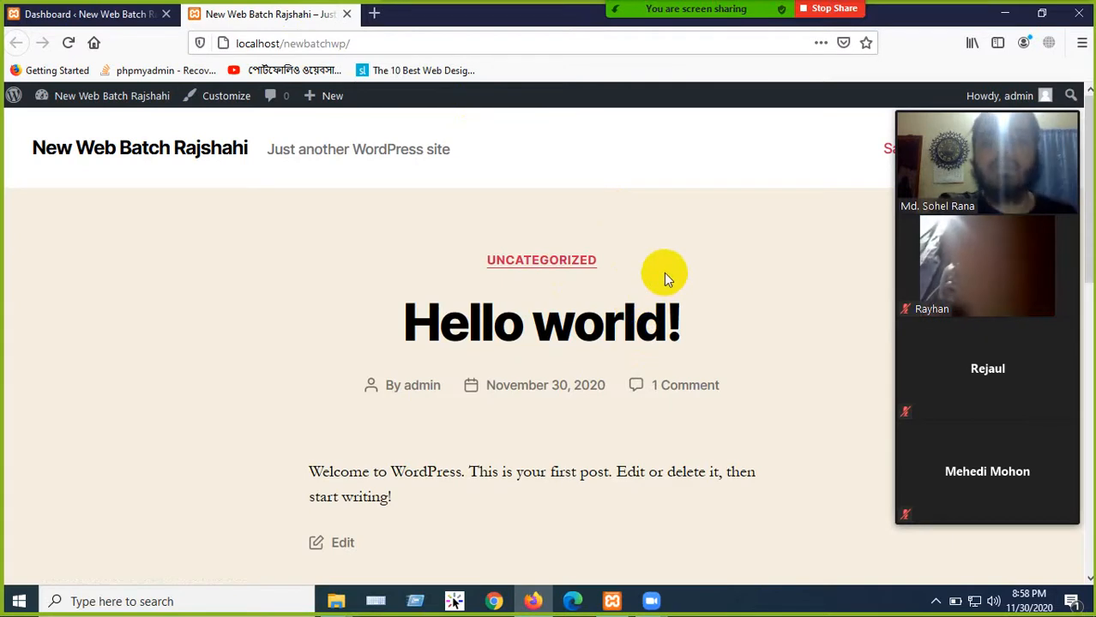
left_click(120, 14)
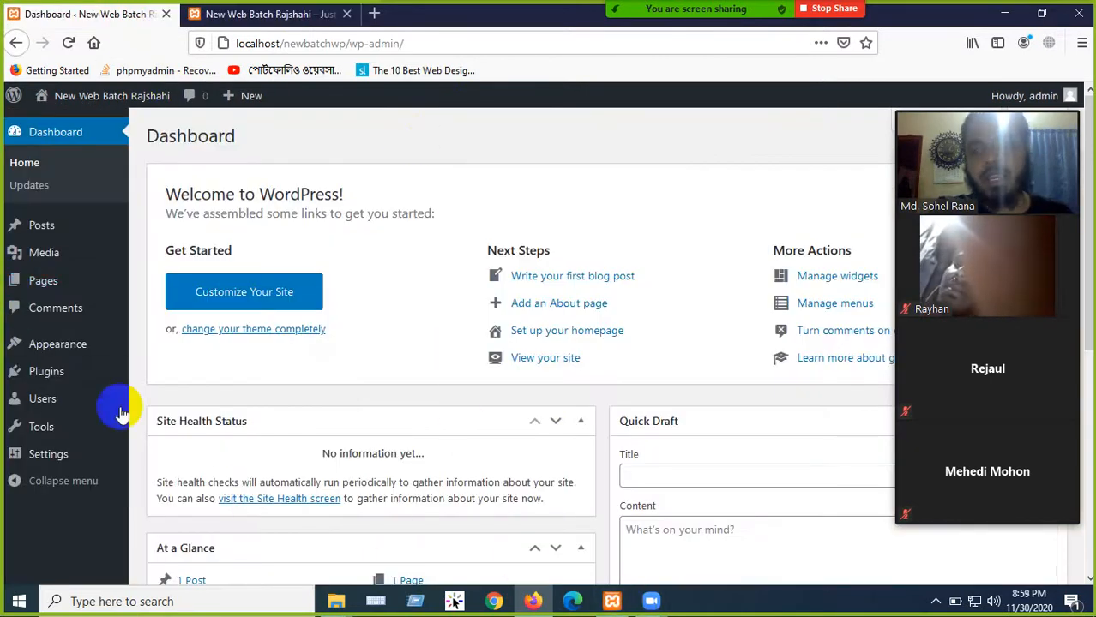
mouse_move(72, 354)
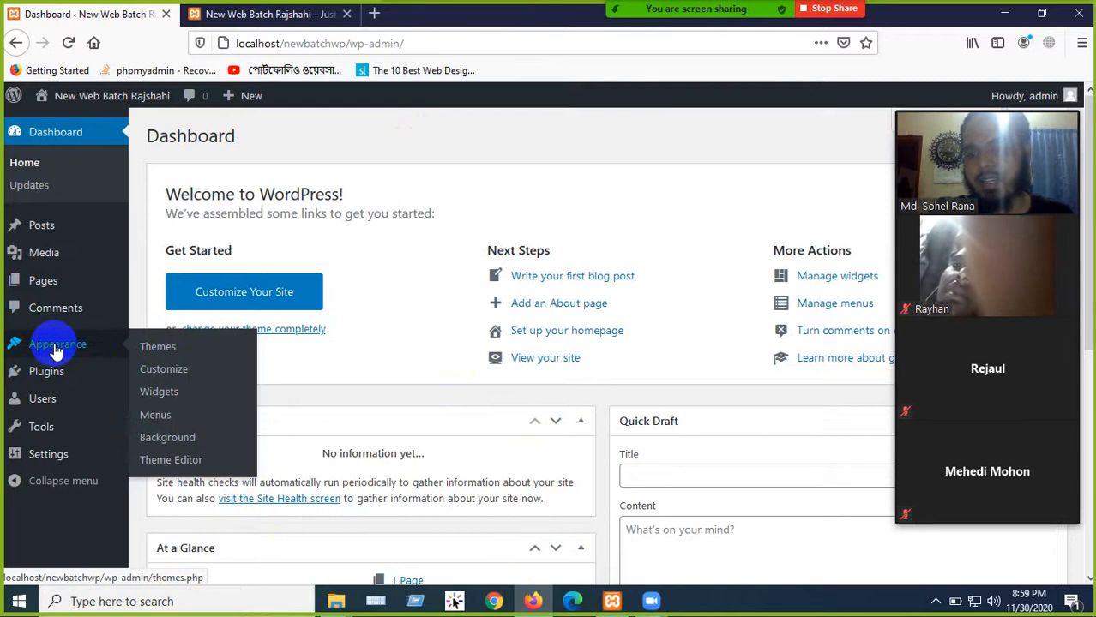
- Activate Twenty Seventeen under Appearance > Themes, replacing Twenty Twenty
left_click(182, 350)
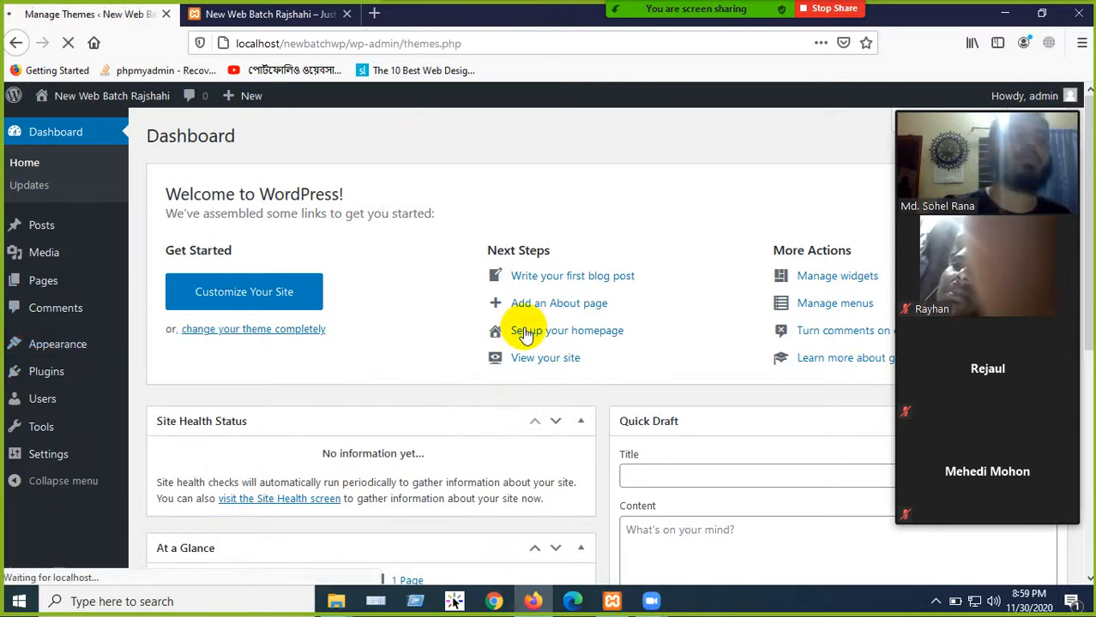
scroll(325, 318, "down", 3)
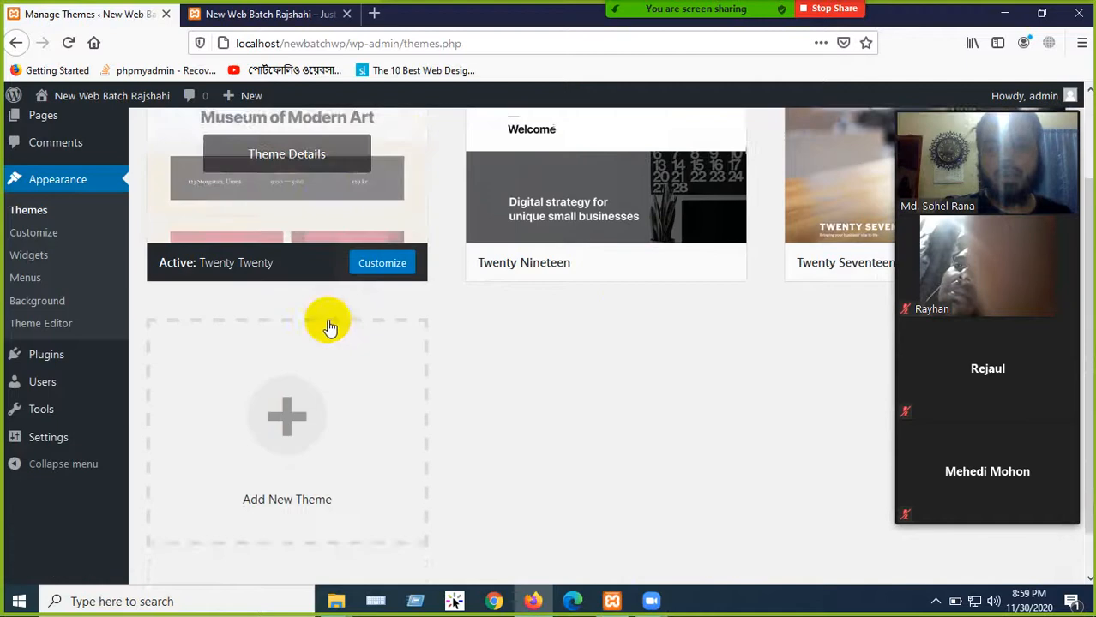
scroll(302, 273, "up", 3)
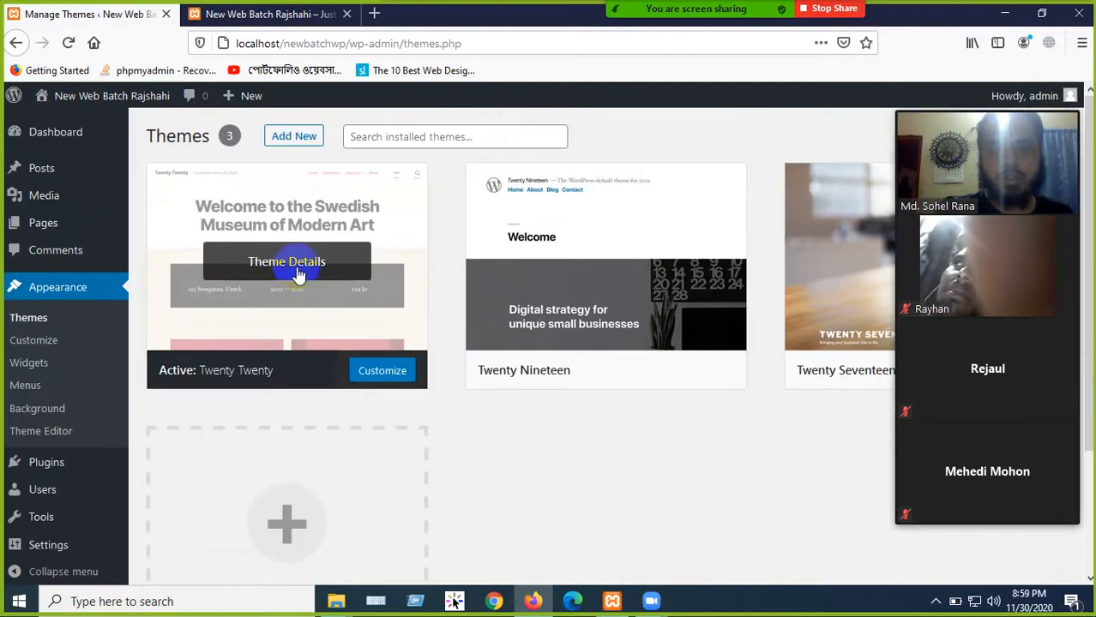
left_click_drag(986, 106, 841, 302)
mouse_move(919, 293)
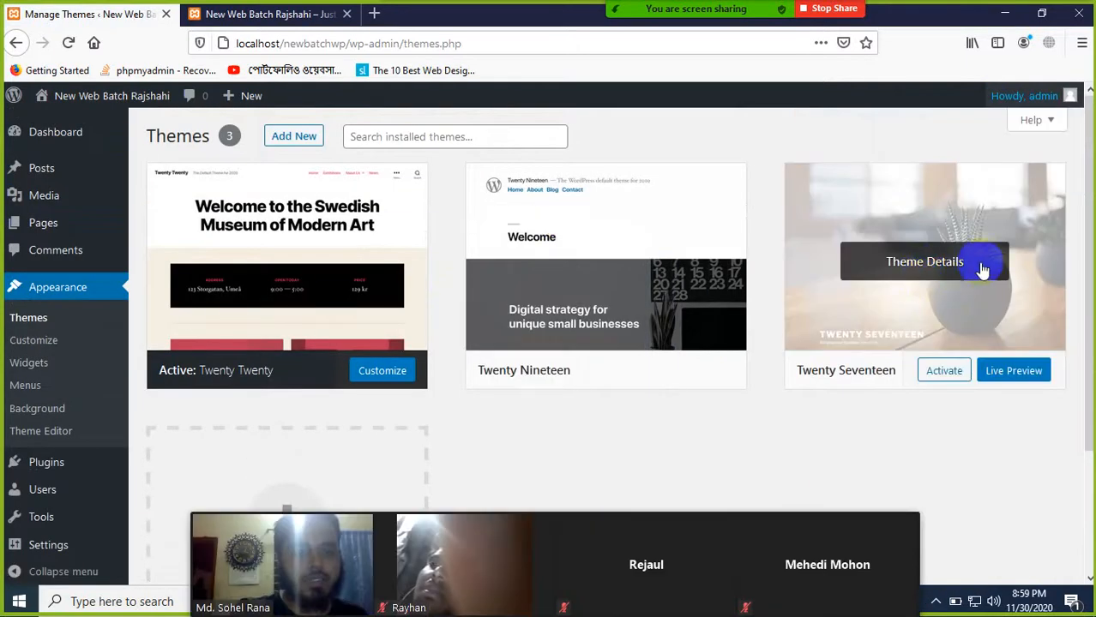
left_click(942, 371)
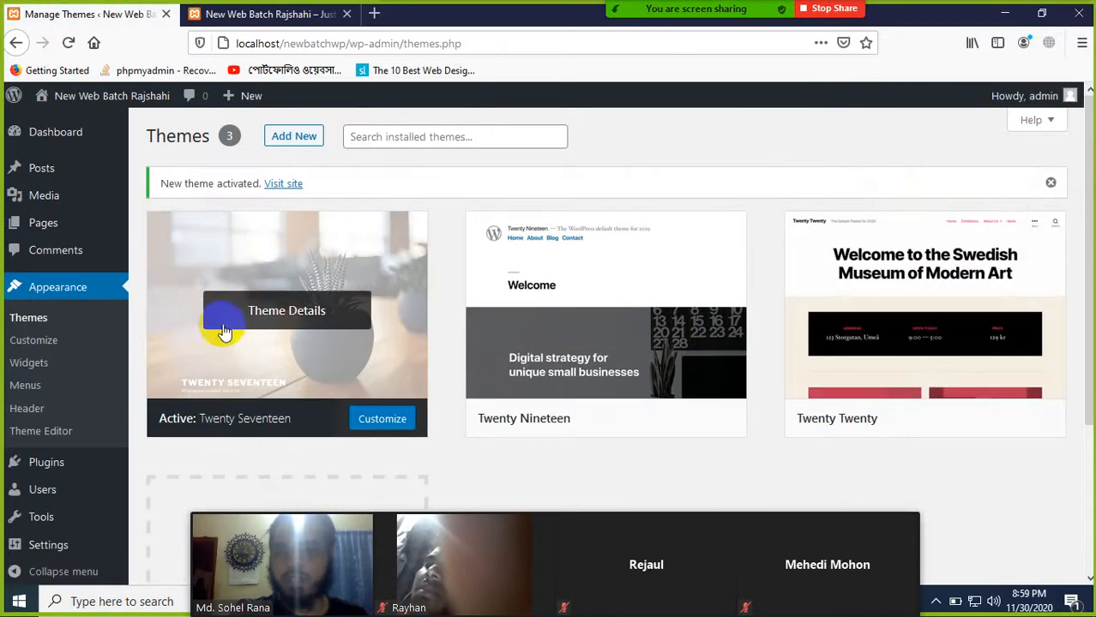
left_click(304, 322)
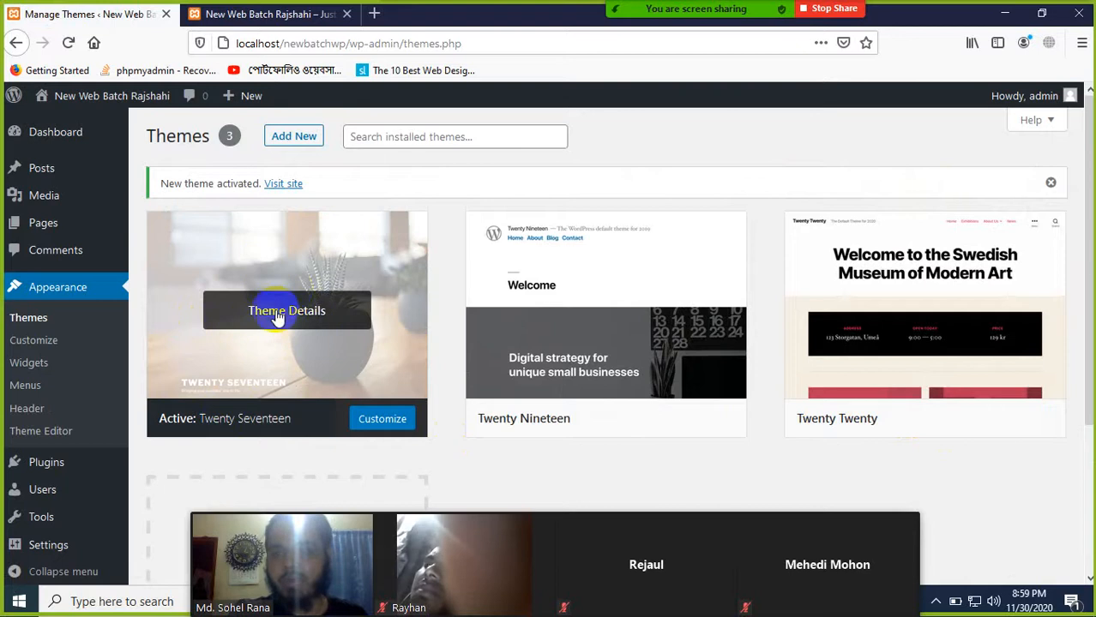
left_click(252, 14)
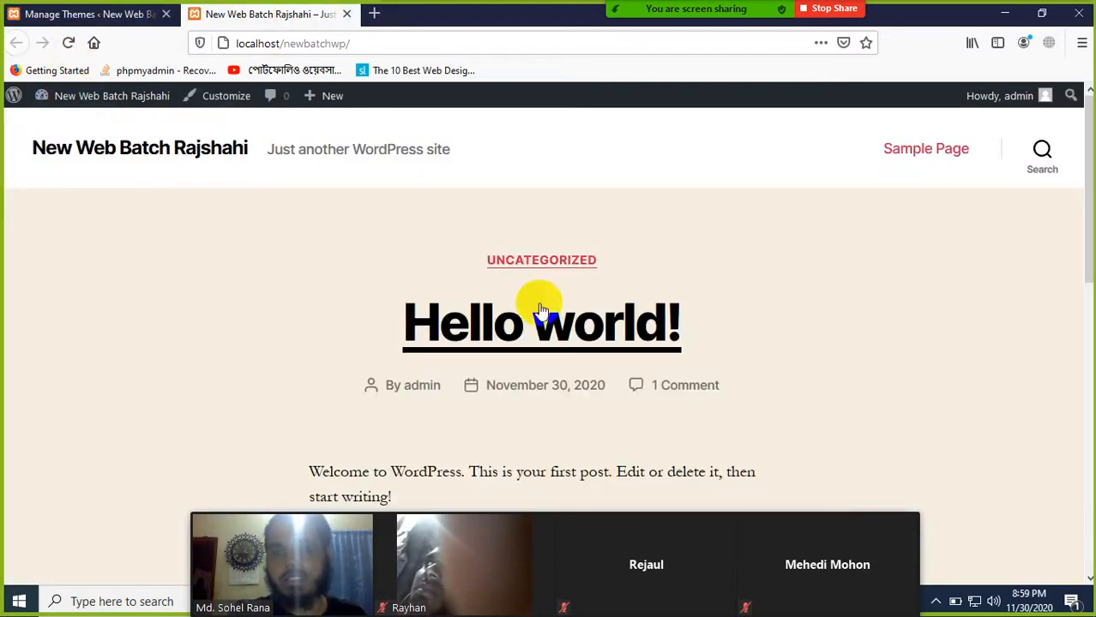
- Reload the front page and scroll through the Twenty Seventeen plant-header design
scroll(328, 312, "down", 3)
left_click(76, 41)
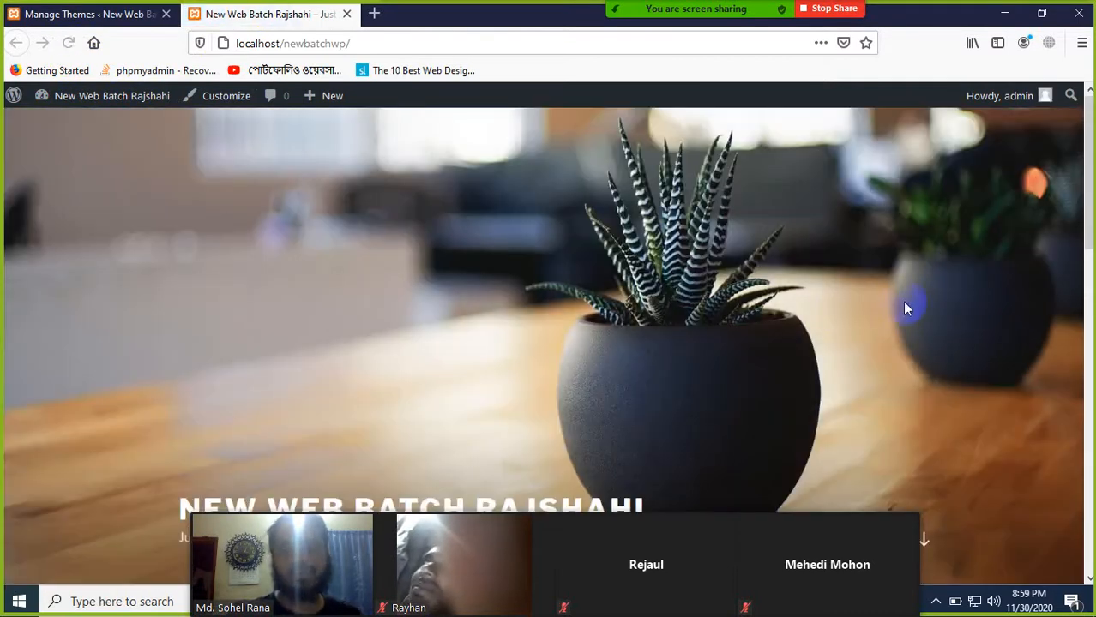
left_click_drag(744, 577, 979, 360)
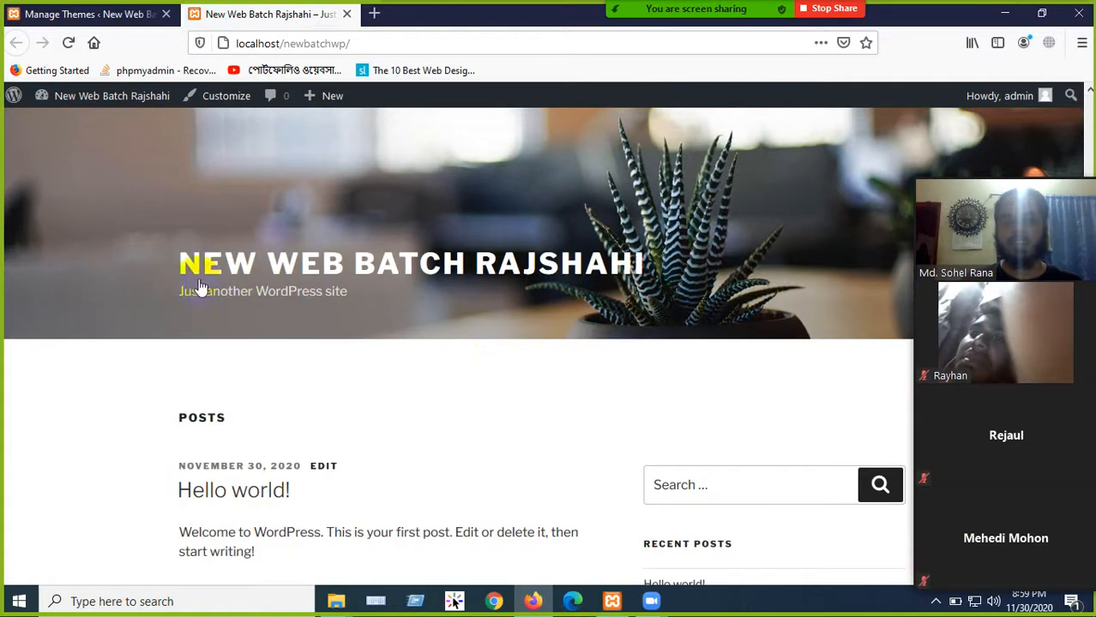
scroll(339, 336, "down", 2)
scroll(340, 336, "down", 6)
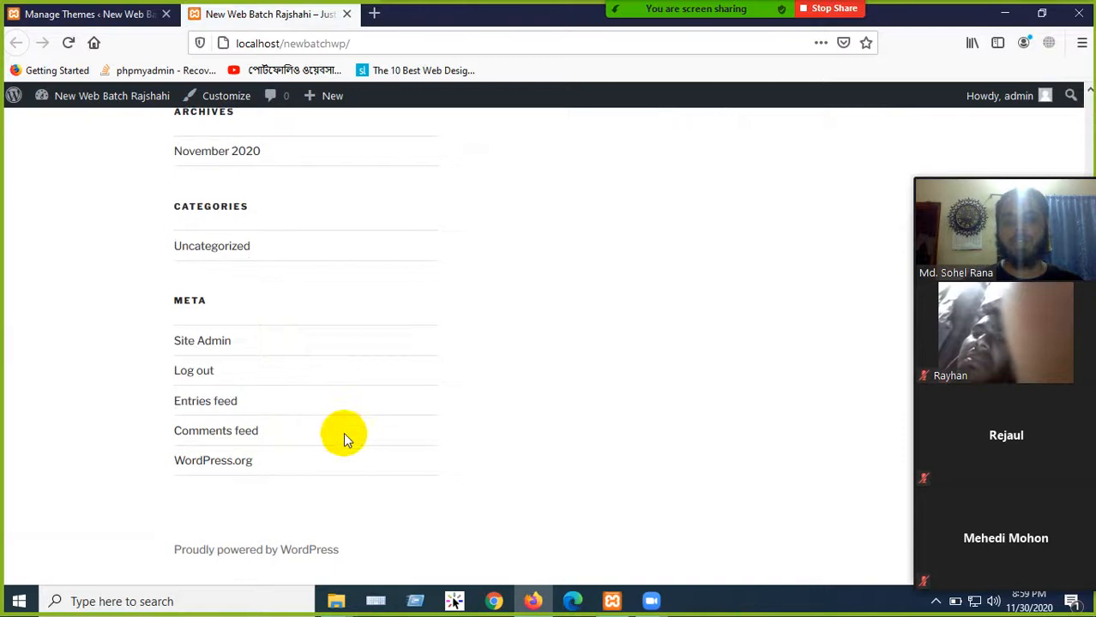
scroll(343, 432, "up", 10)
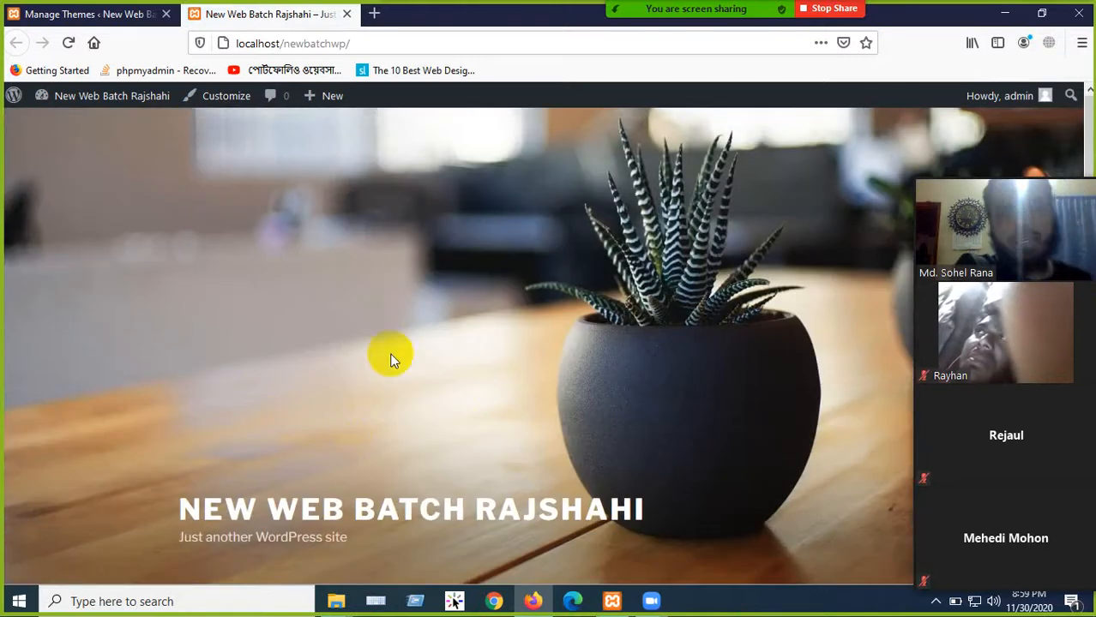
scroll(361, 292, "down", 4)
scroll(359, 292, "up", 3)
scroll(359, 291, "up", 1)
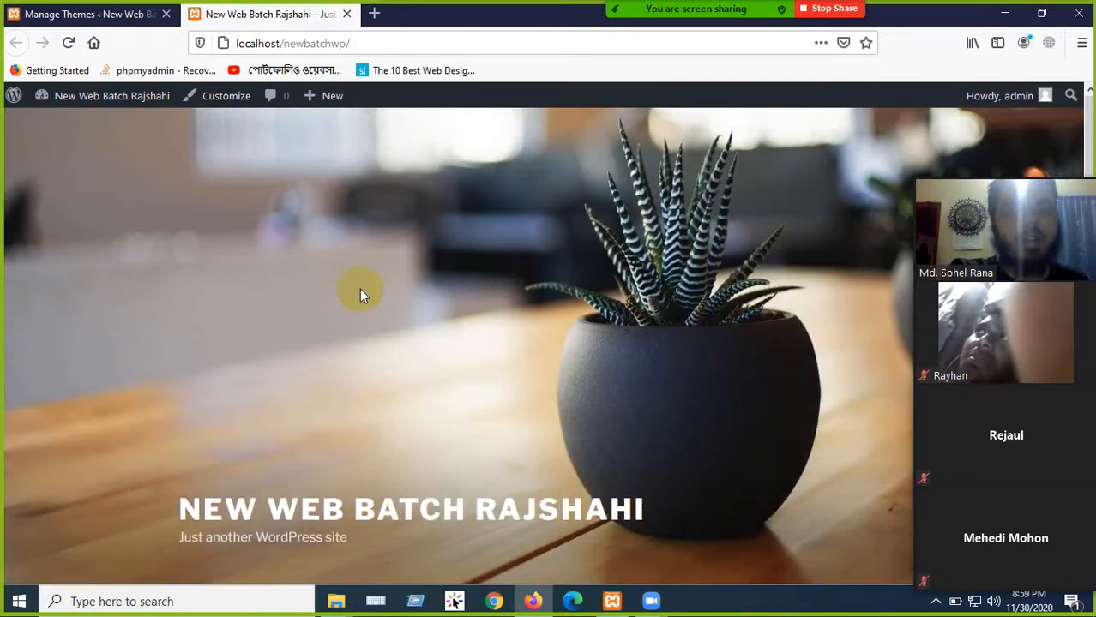
- Compare the new front page against the Manage Themes admin page
left_click(81, 15)
scroll(195, 308, "down", 3)
scroll(276, 255, "up", 3)
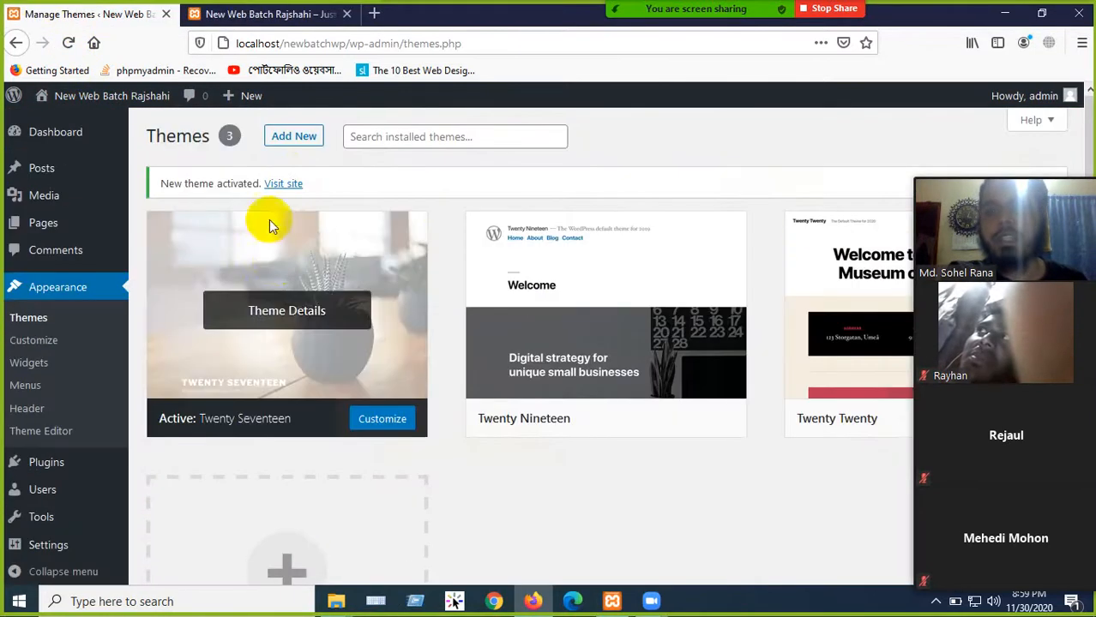
left_click(244, 16)
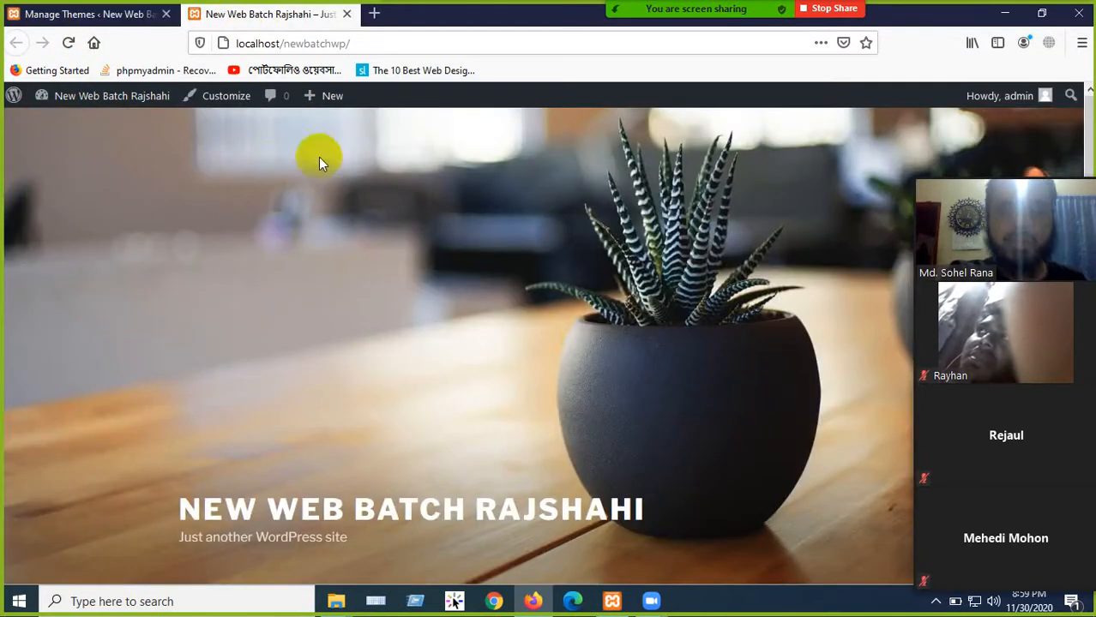
scroll(499, 335, "down", 3)
scroll(496, 335, "up", 3)
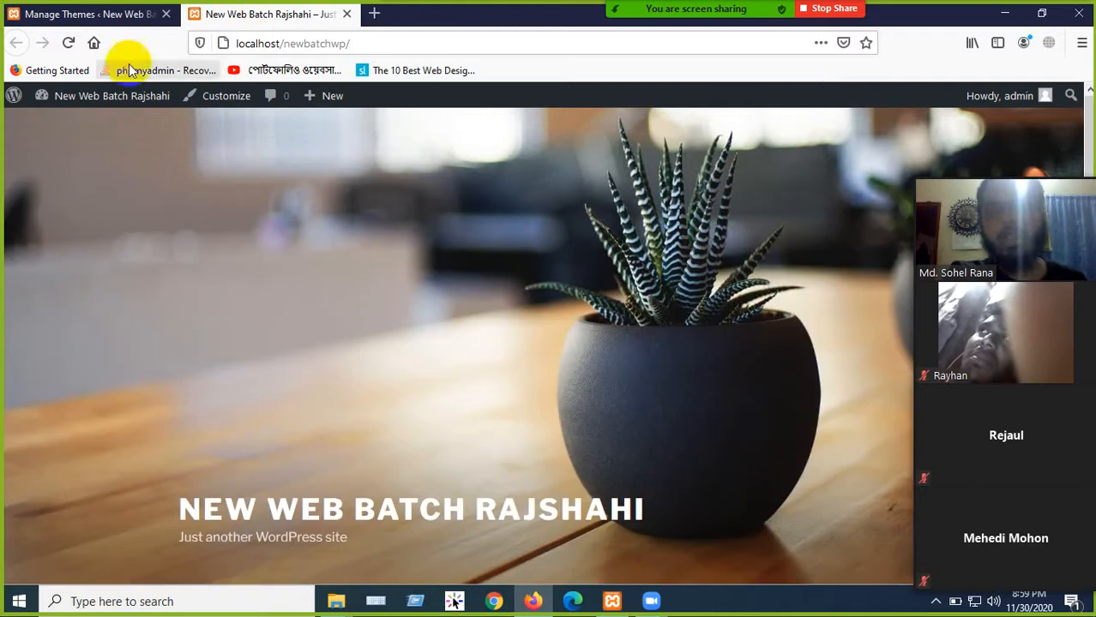
left_click(108, 15)
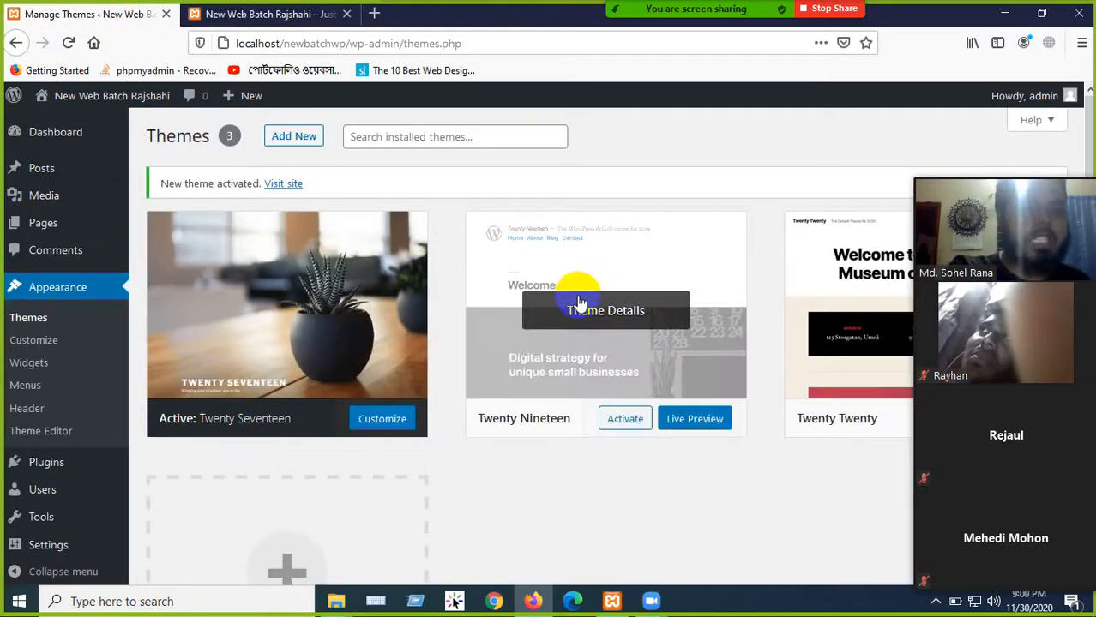
left_click(274, 16)
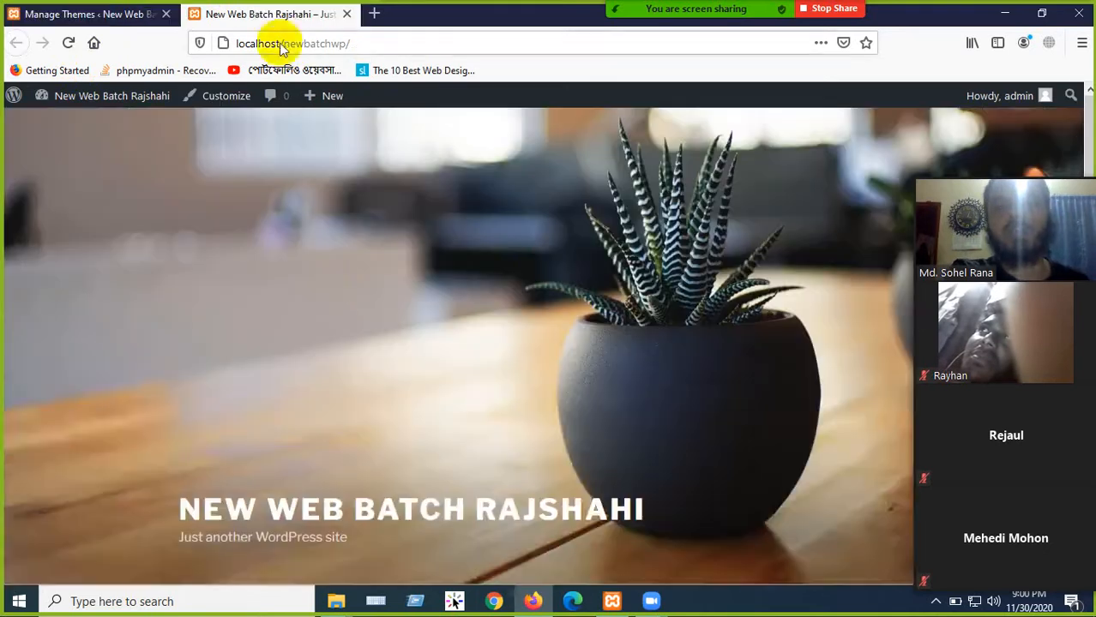
scroll(502, 391, "down", 3)
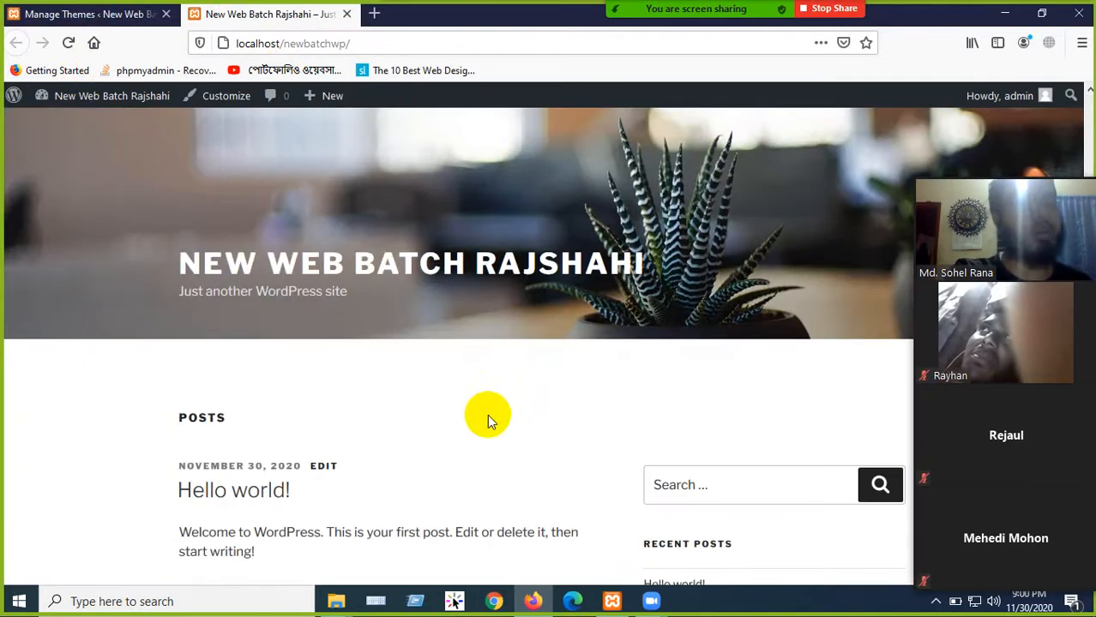
scroll(484, 421, "up", 3)
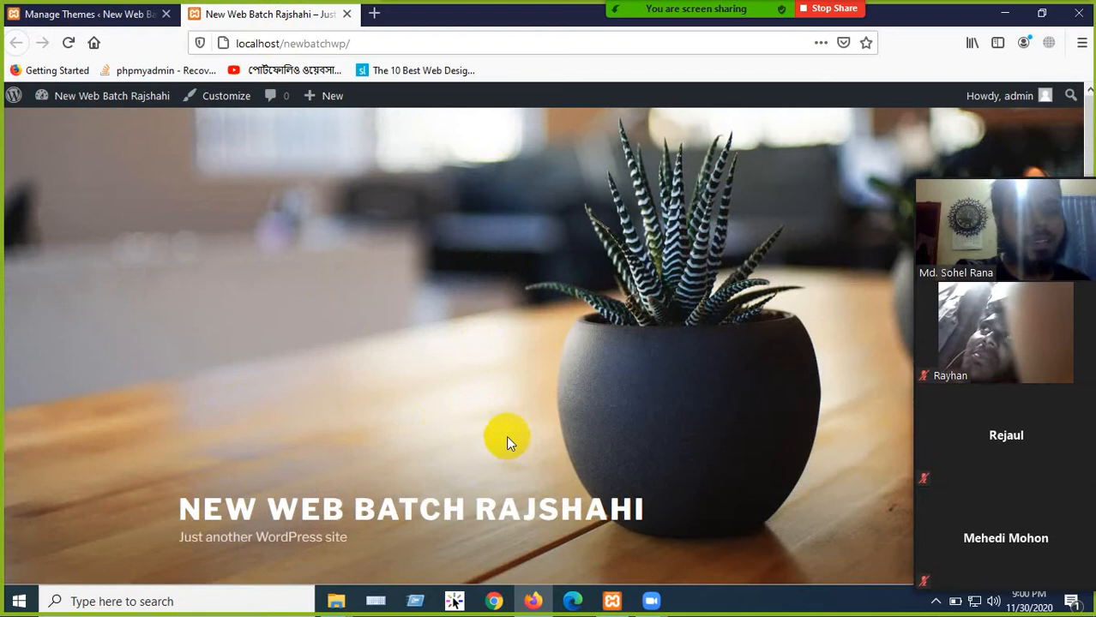
- Load localhost/phpmyadmin in a new tab and open the newbatchdb database's 12 tables
left_click(374, 13)
type("lo")
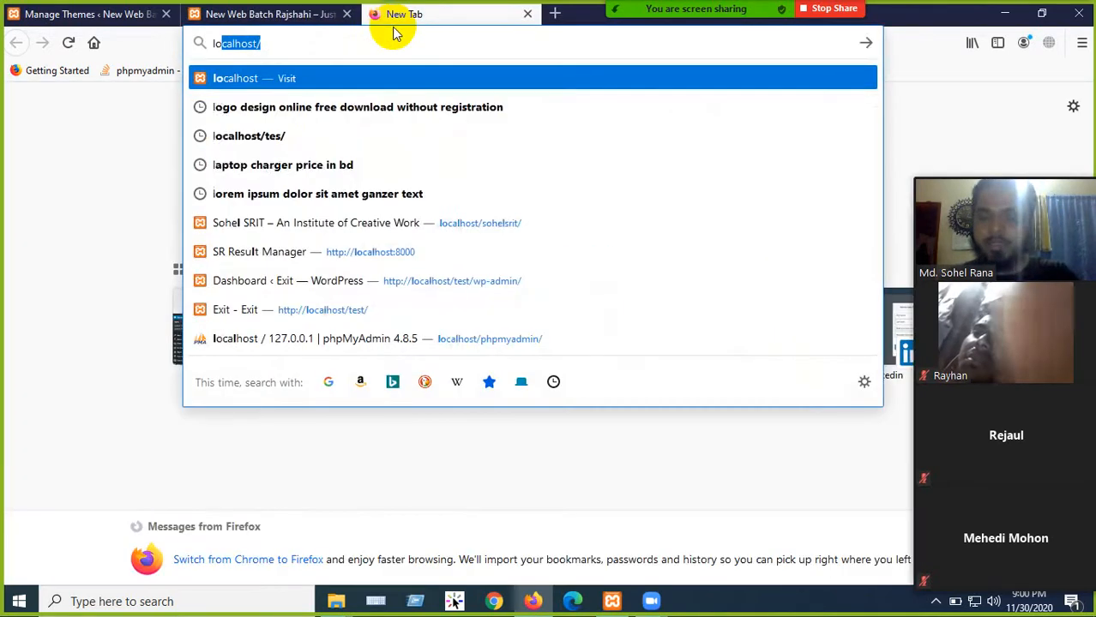
key("Right")
type("p")
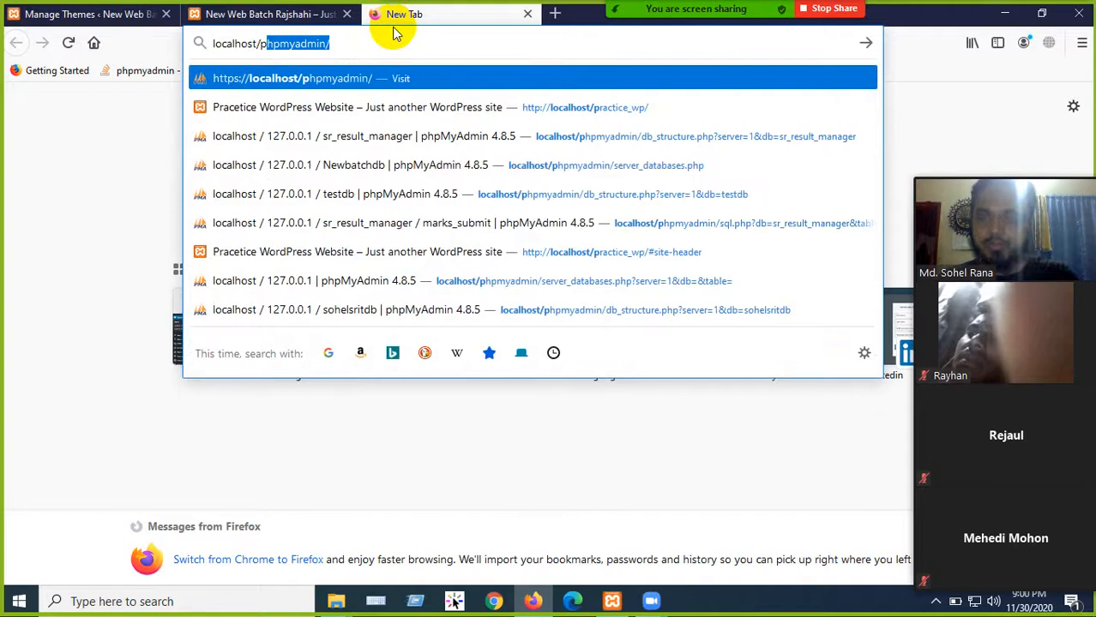
key("Right")
key("Return")
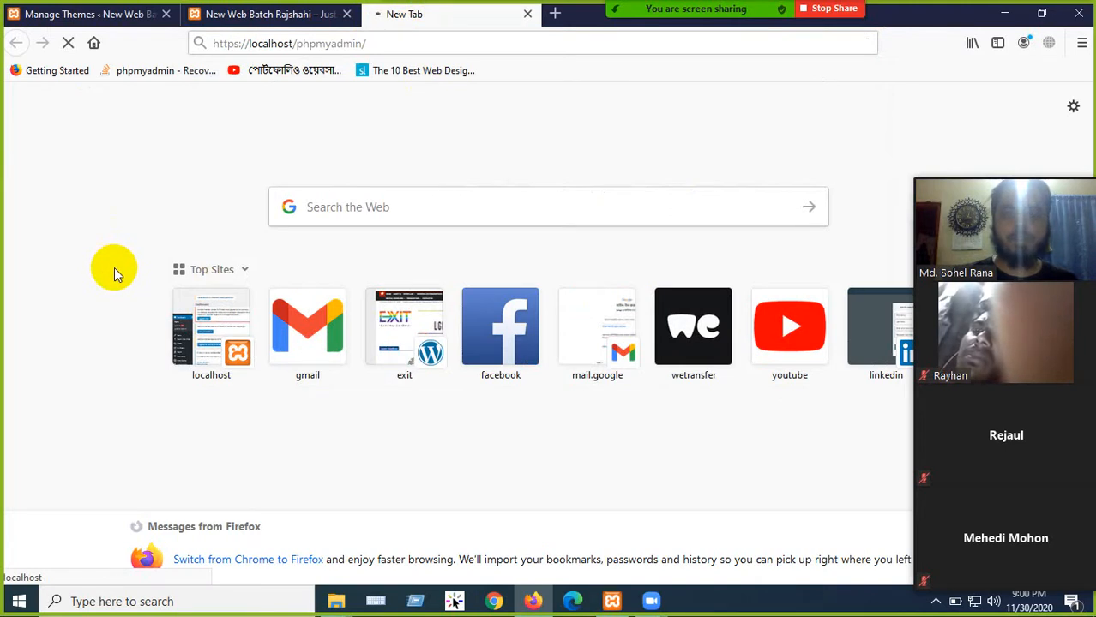
mouse_move(772, 20)
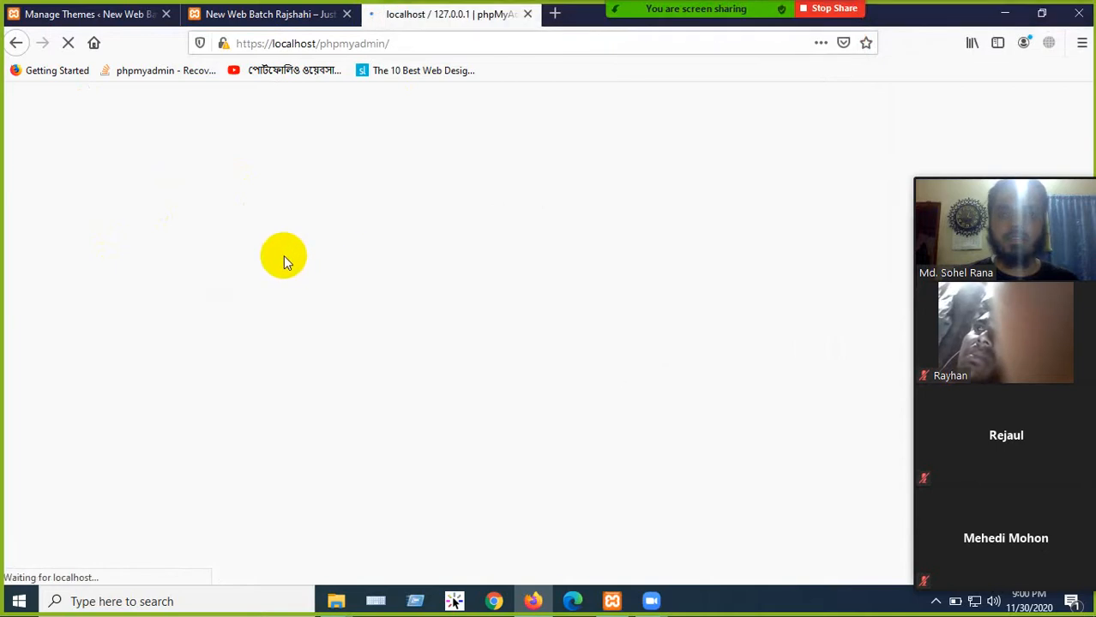
scroll(318, 311, "down", 1)
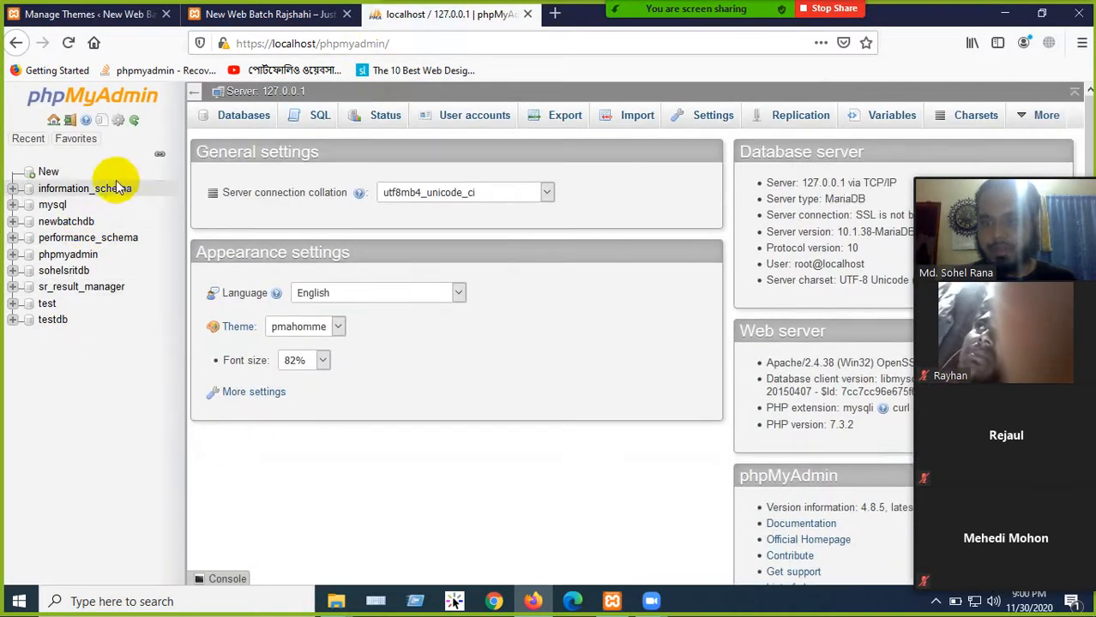
left_click(74, 225)
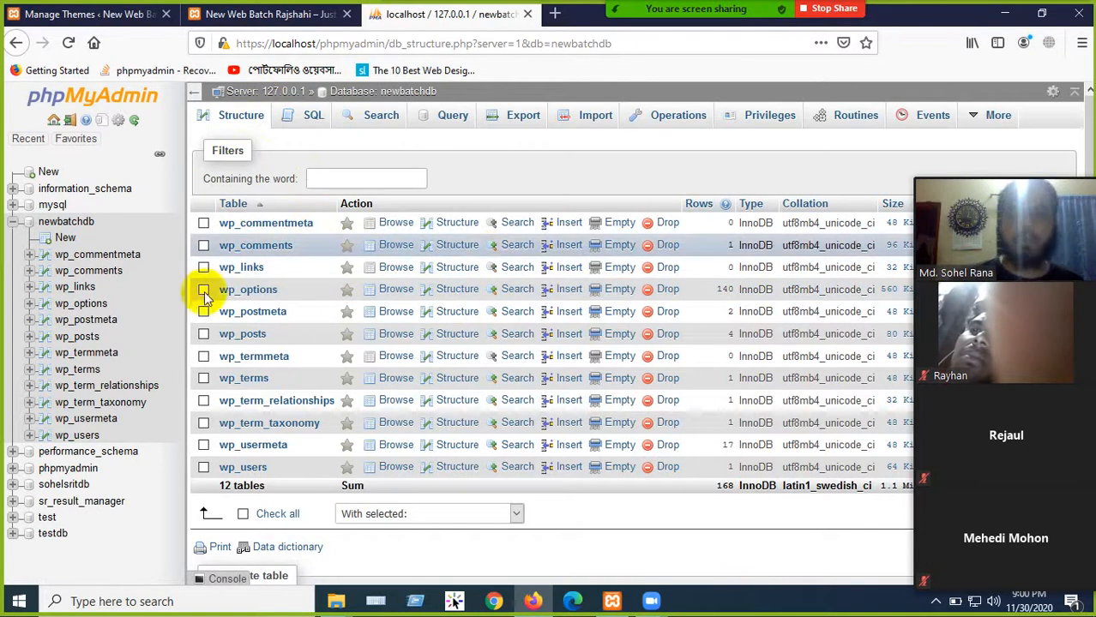
- Check the site and Manage Themes tabs, then close the phpMyAdmin and site tabs
left_click(236, 15)
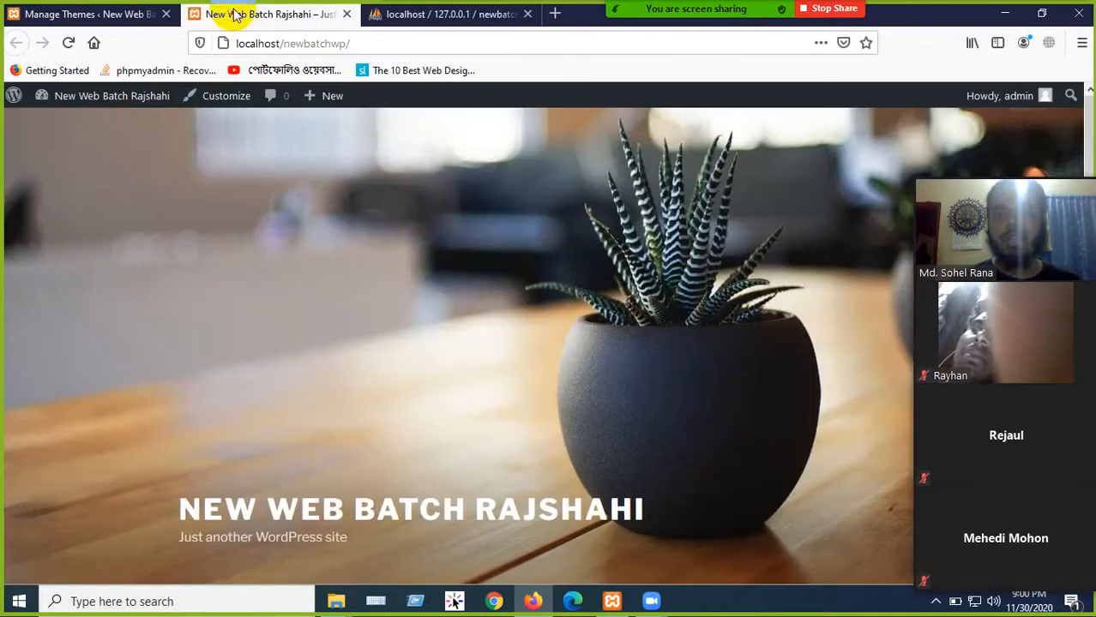
left_click(80, 14)
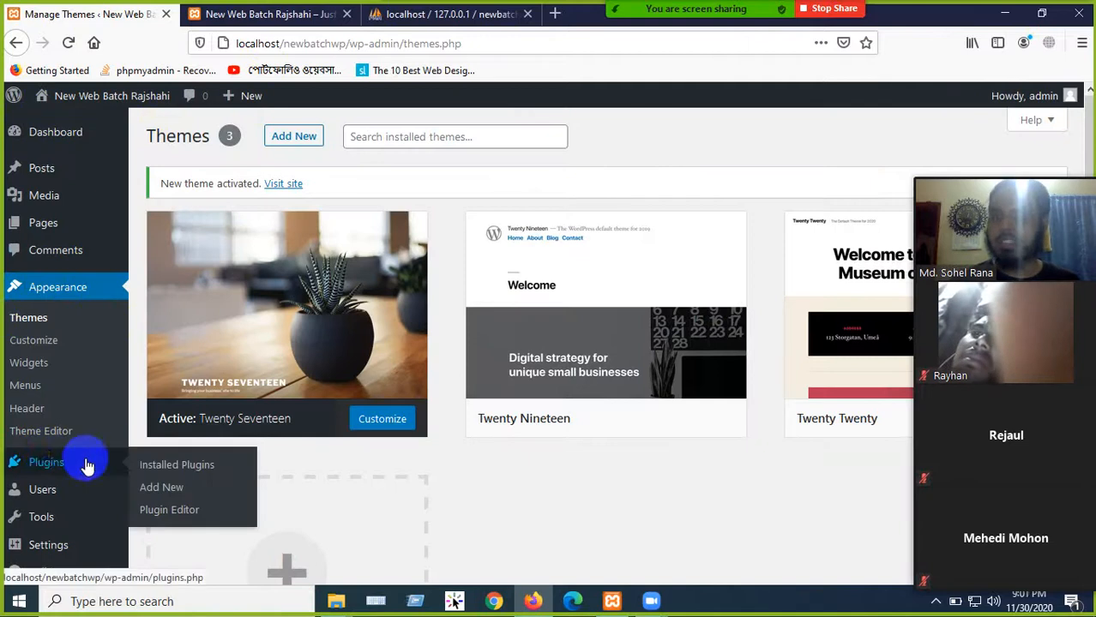
left_click(324, 15)
scroll(276, 269, "down", 3)
scroll(215, 391, "up", 3)
left_click(429, 14)
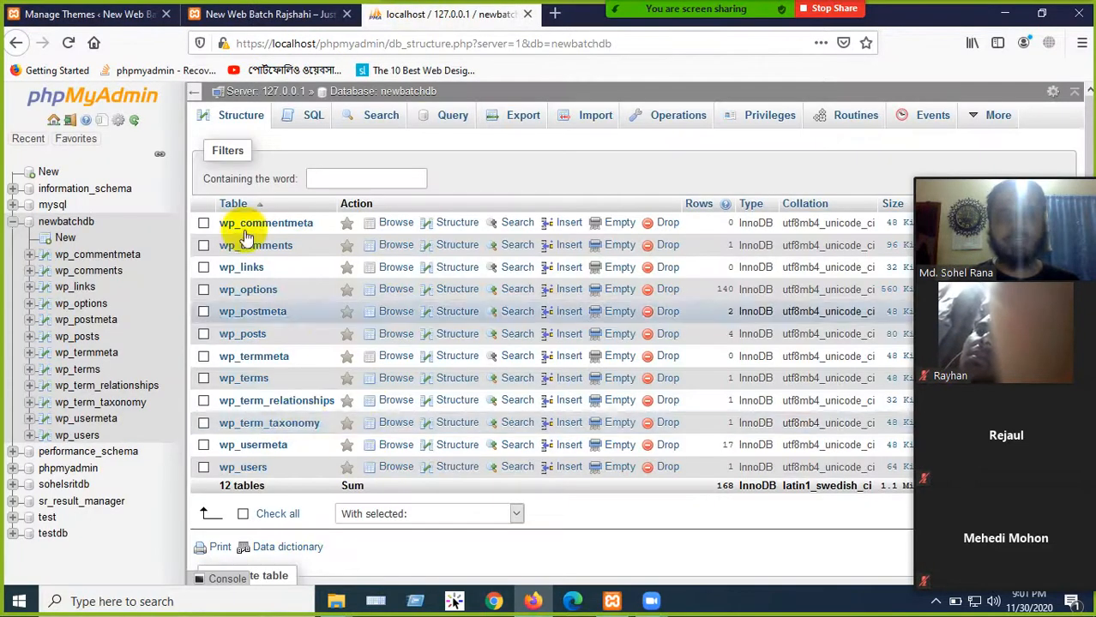
left_click(528, 15)
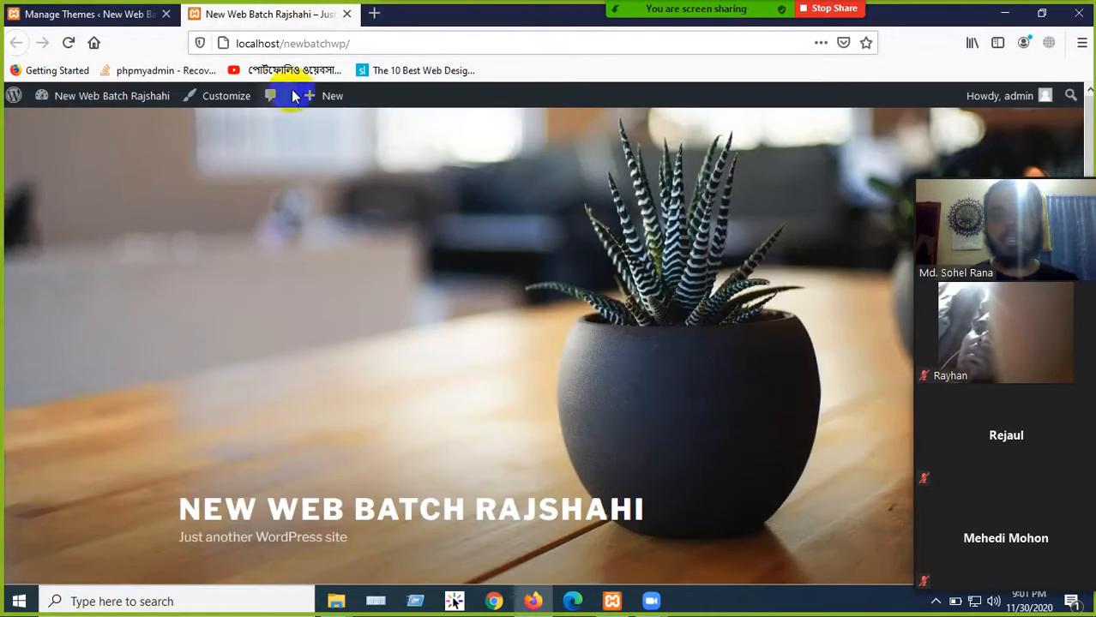
left_click(346, 13)
- Quit Firefox, close the htdocs window and shift the wordpress zip icon left on the desktop
left_click(167, 15)
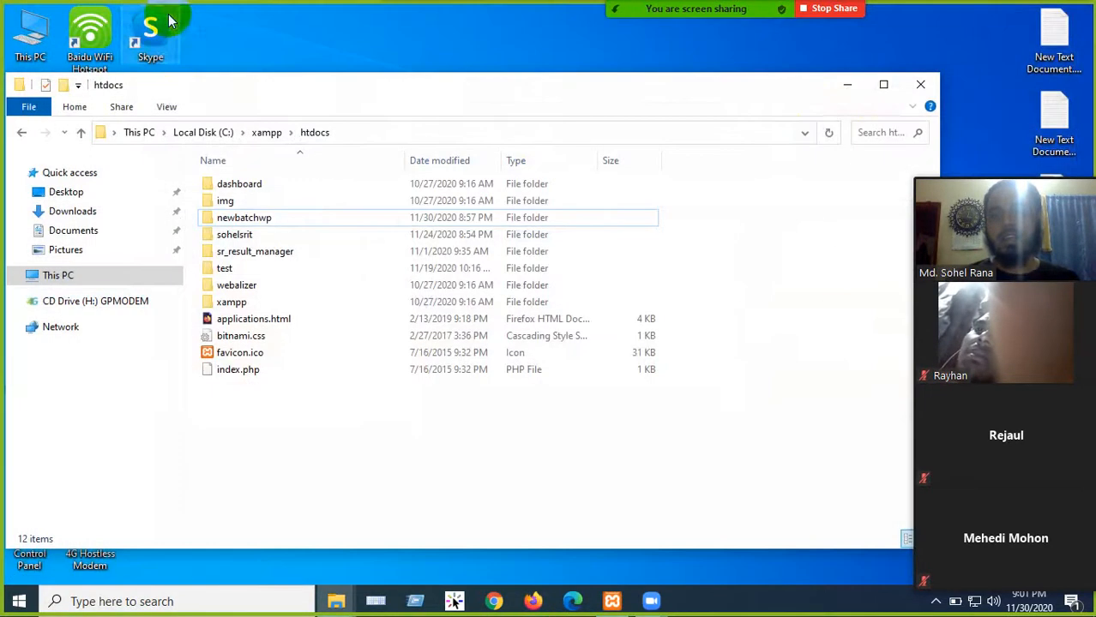
left_click(911, 86)
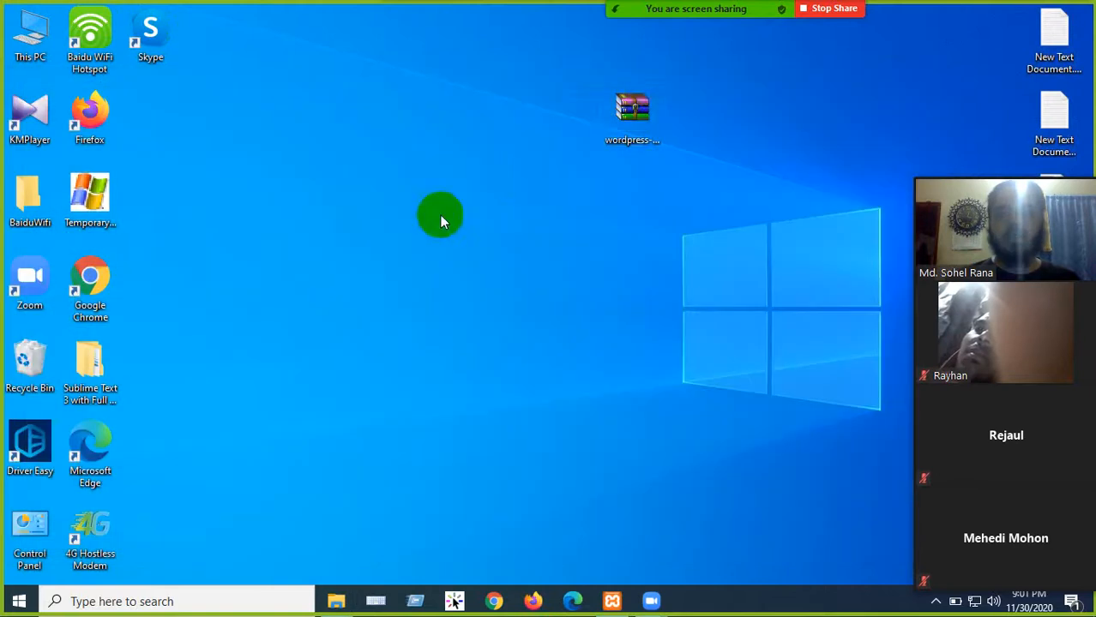
left_click_drag(656, 107, 450, 129)
left_click(503, 172)
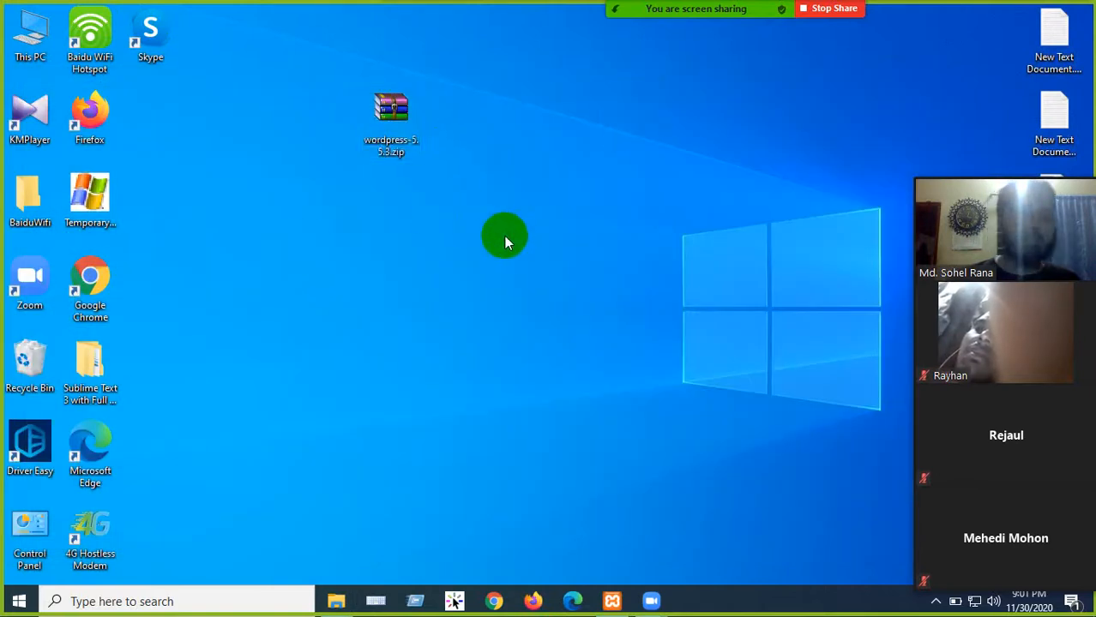
left_click(514, 264)
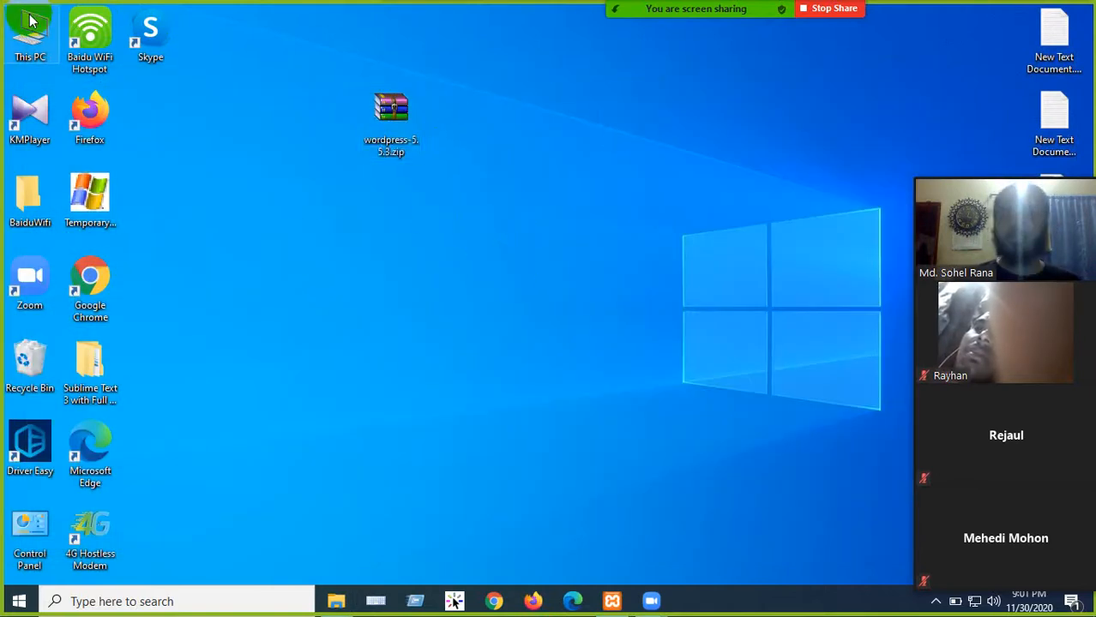
- Browse This PC > E: > Batch-06 > Class-01 > Latest Xampp Software, then close Explorer
double_click(36, 26)
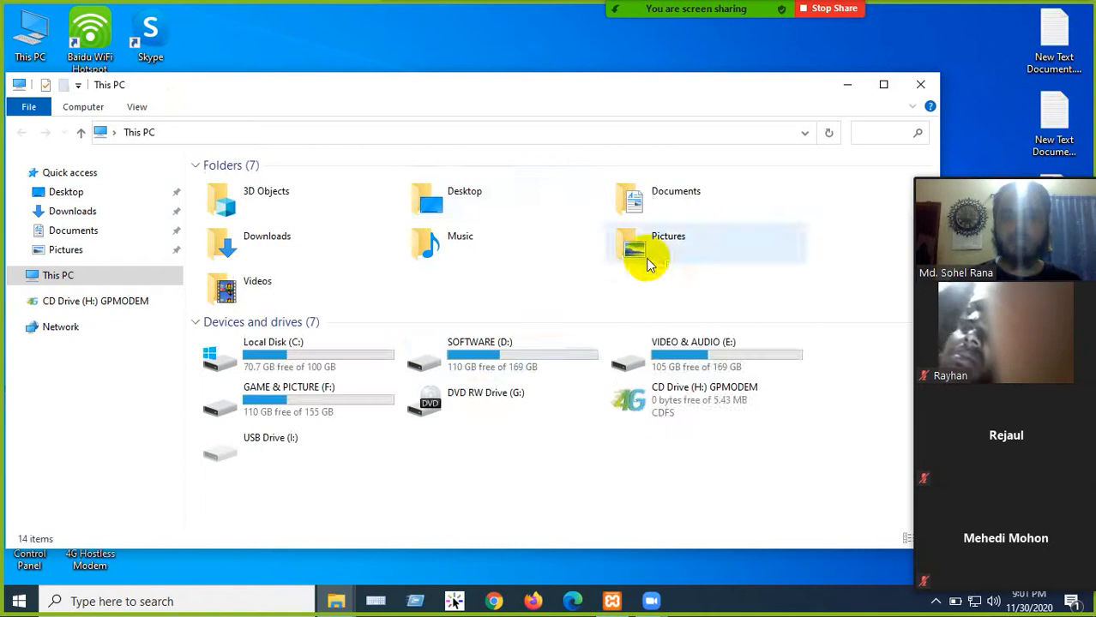
double_click(677, 360)
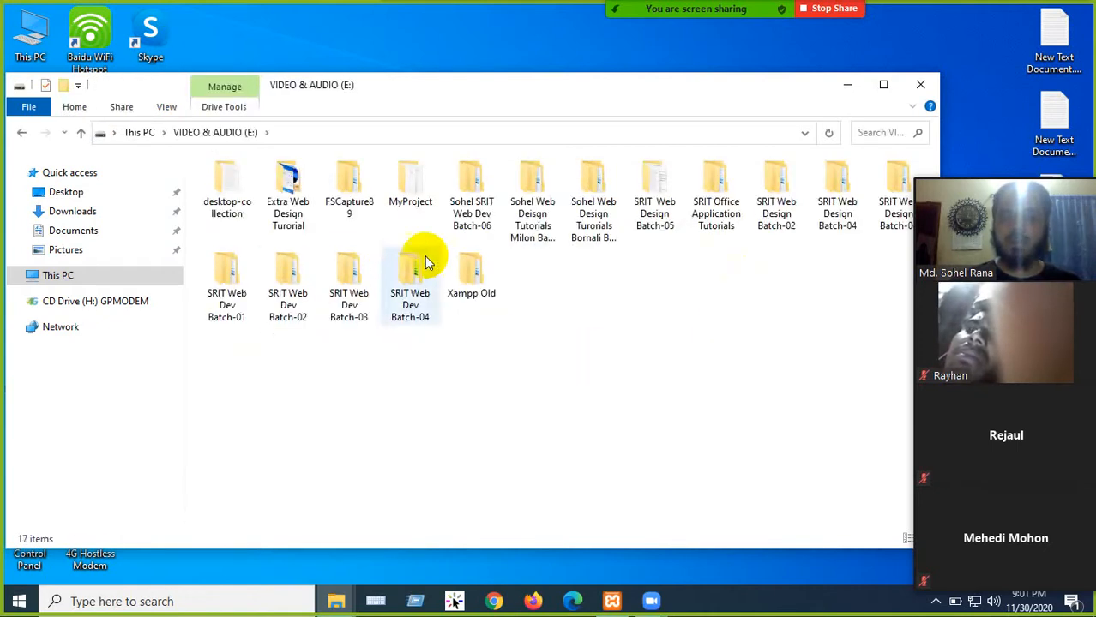
double_click(467, 208)
double_click(270, 182)
double_click(228, 184)
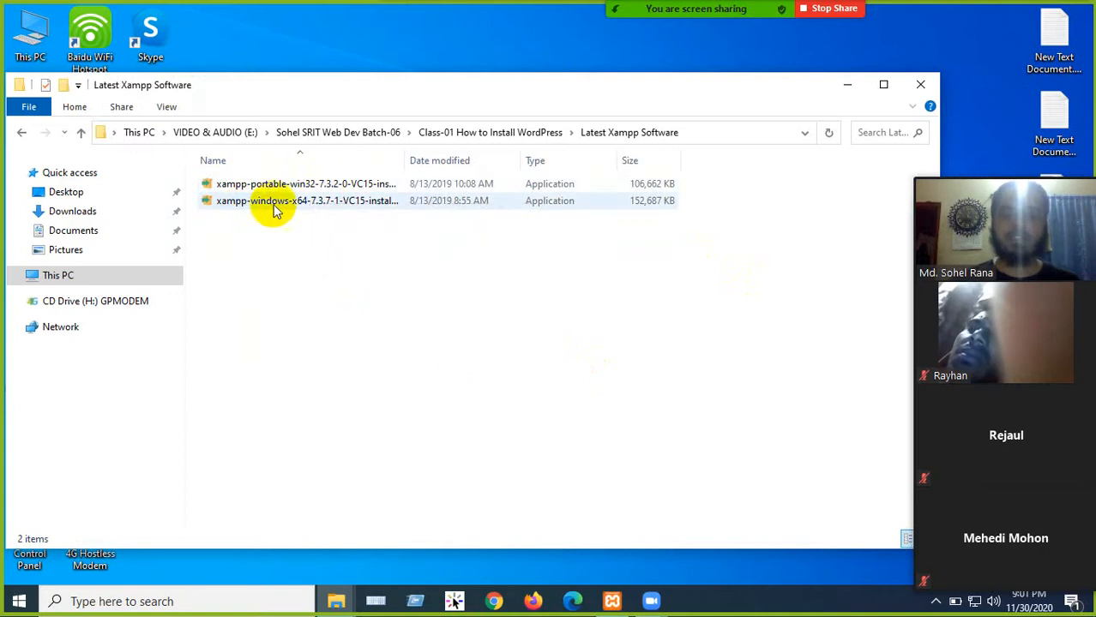
left_click(21, 132)
left_click(938, 93)
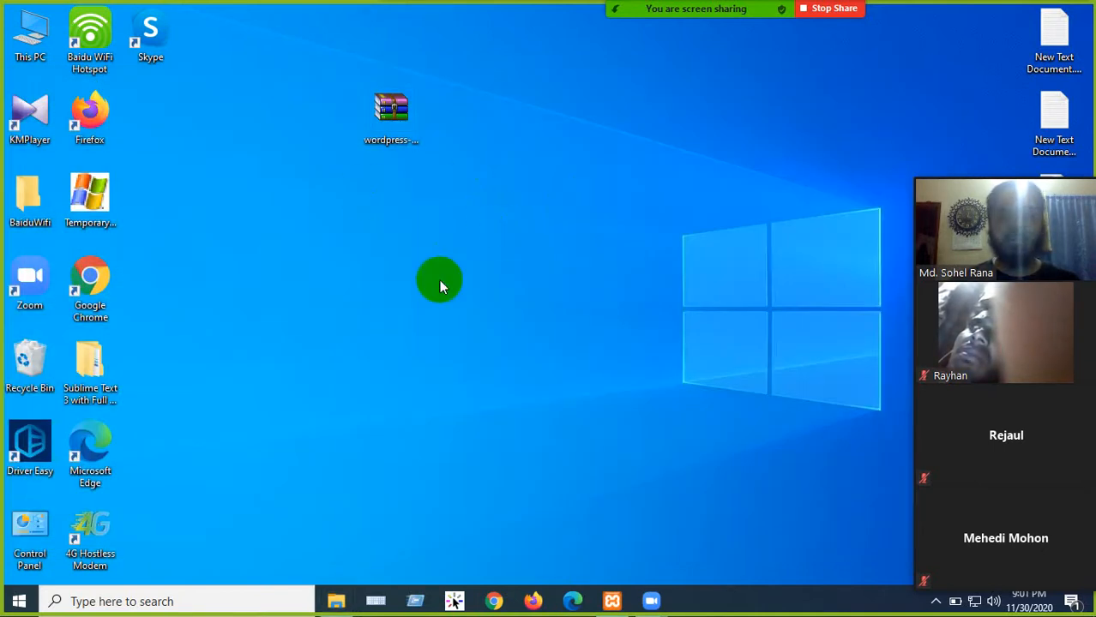
left_click(20, 602)
scroll(167, 350, "down", 4)
scroll(167, 501, "down", 7)
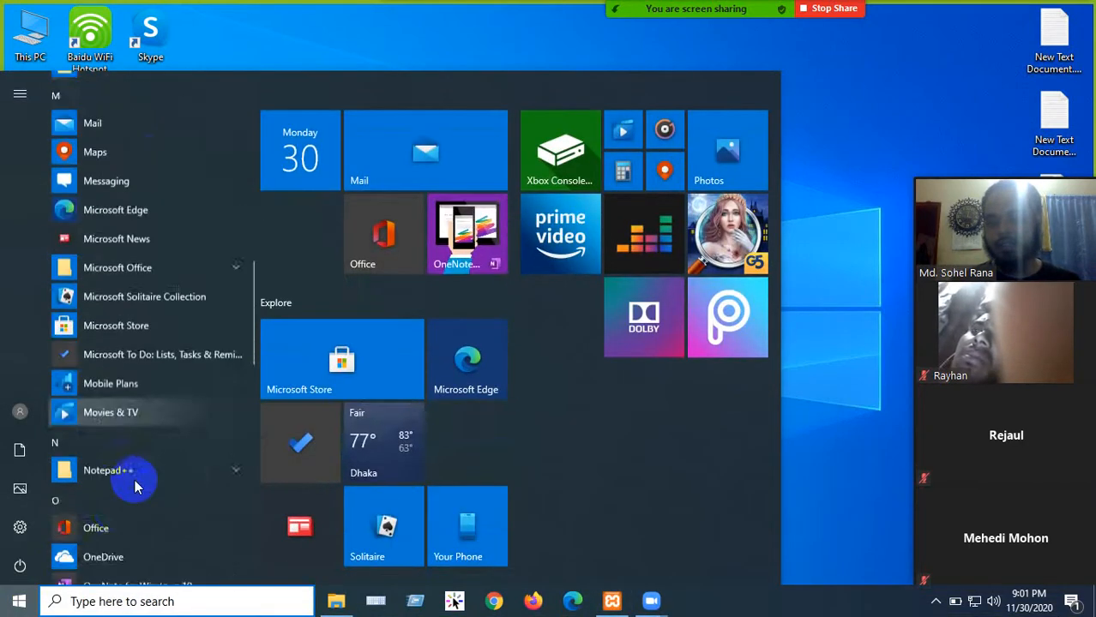
scroll(133, 492, "down", 5)
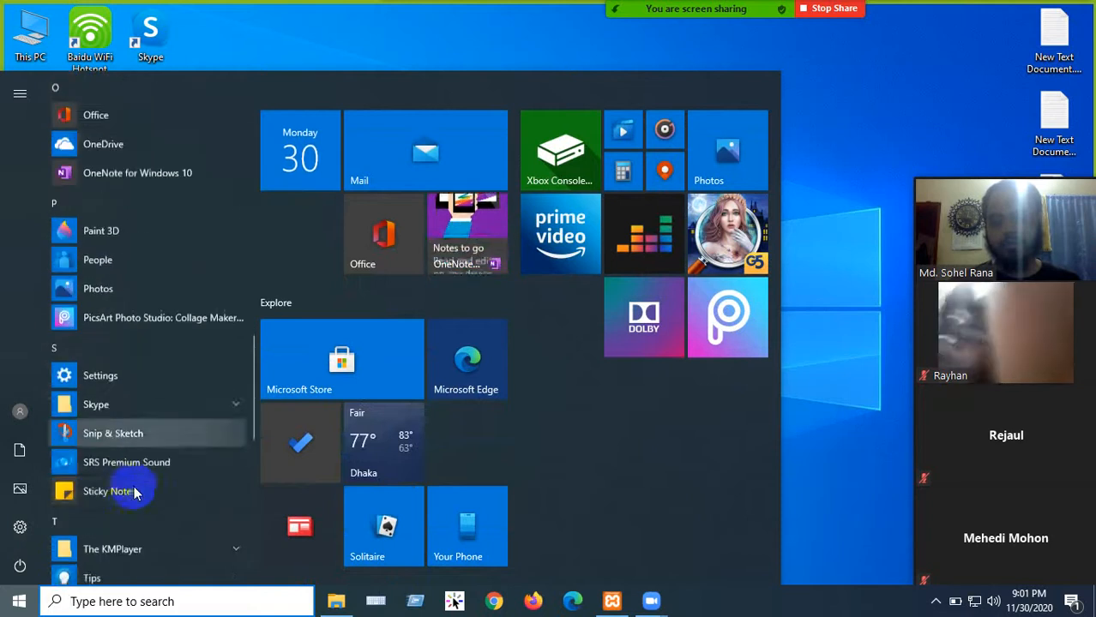
scroll(152, 493, "down", 5)
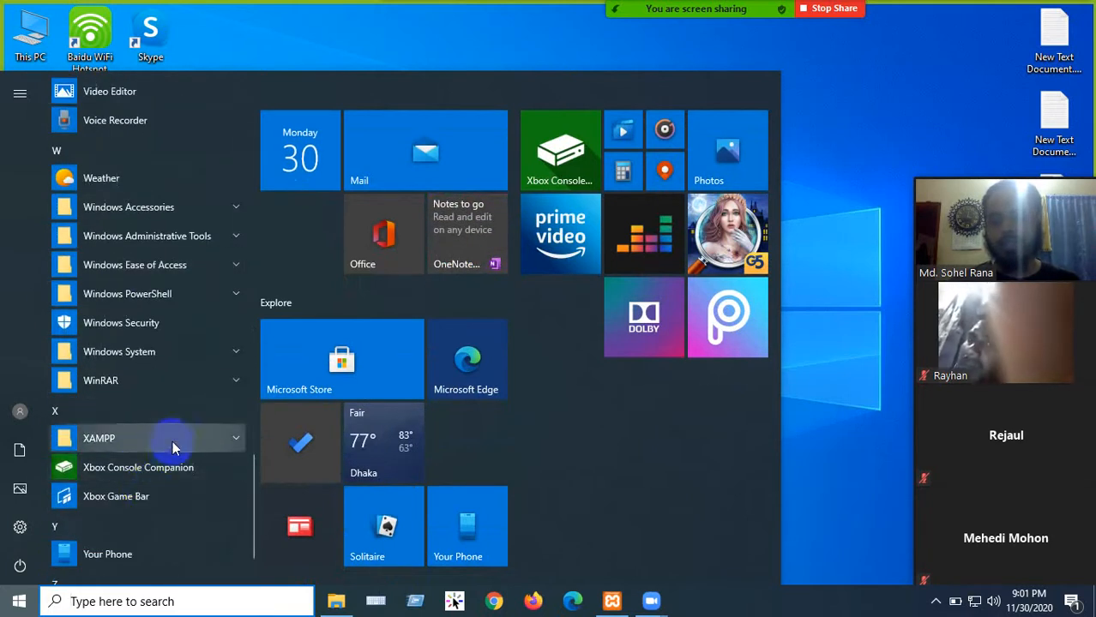
left_click(176, 439)
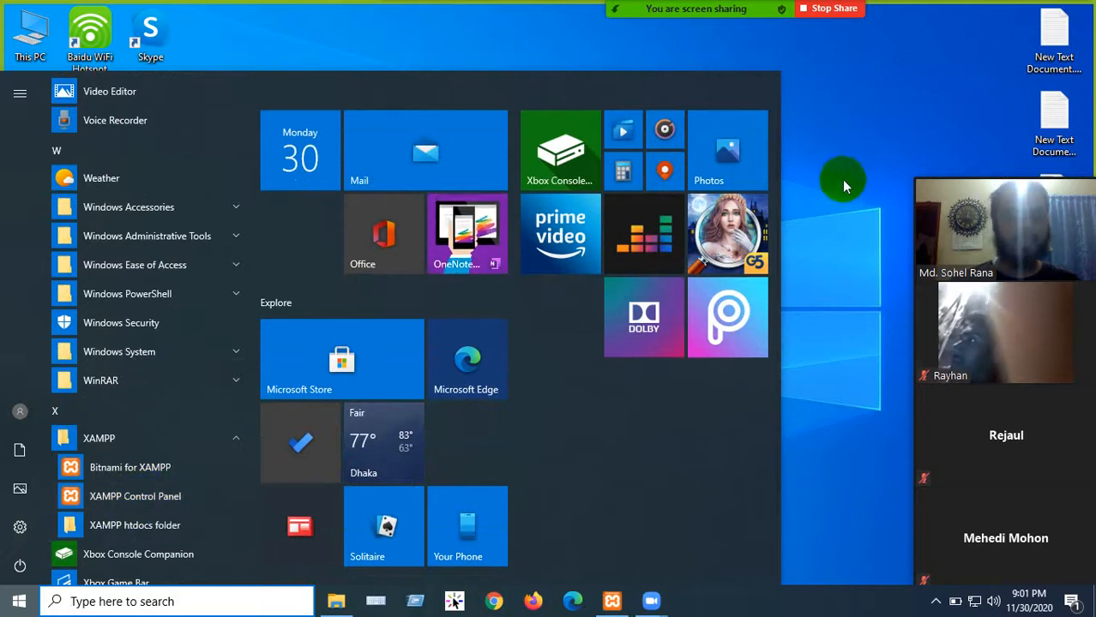
left_click(848, 218)
left_click(614, 601)
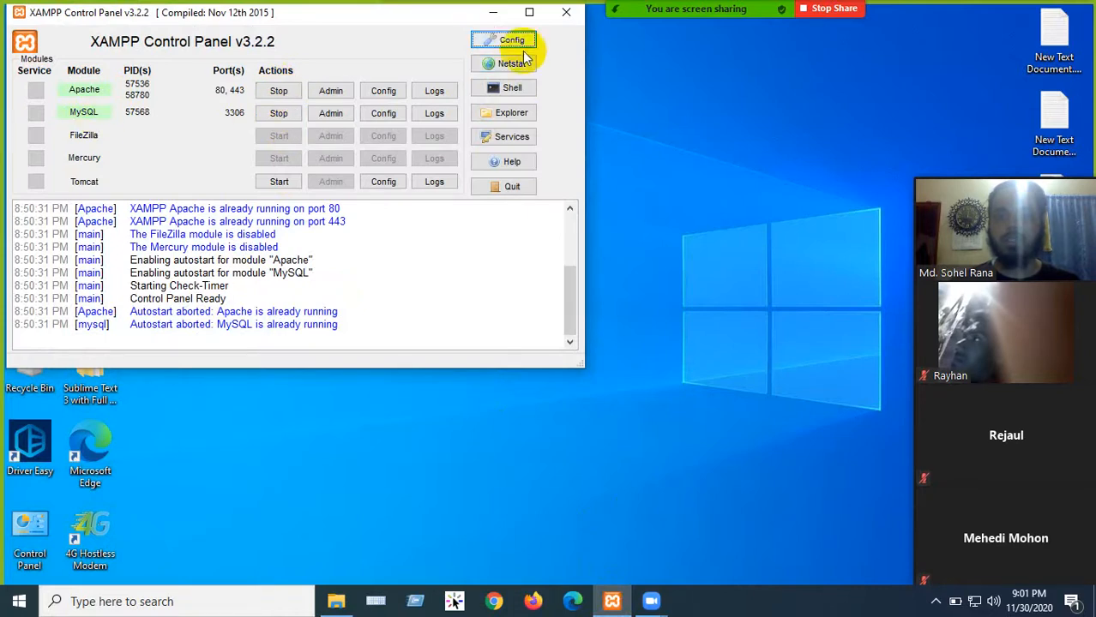
left_click(491, 16)
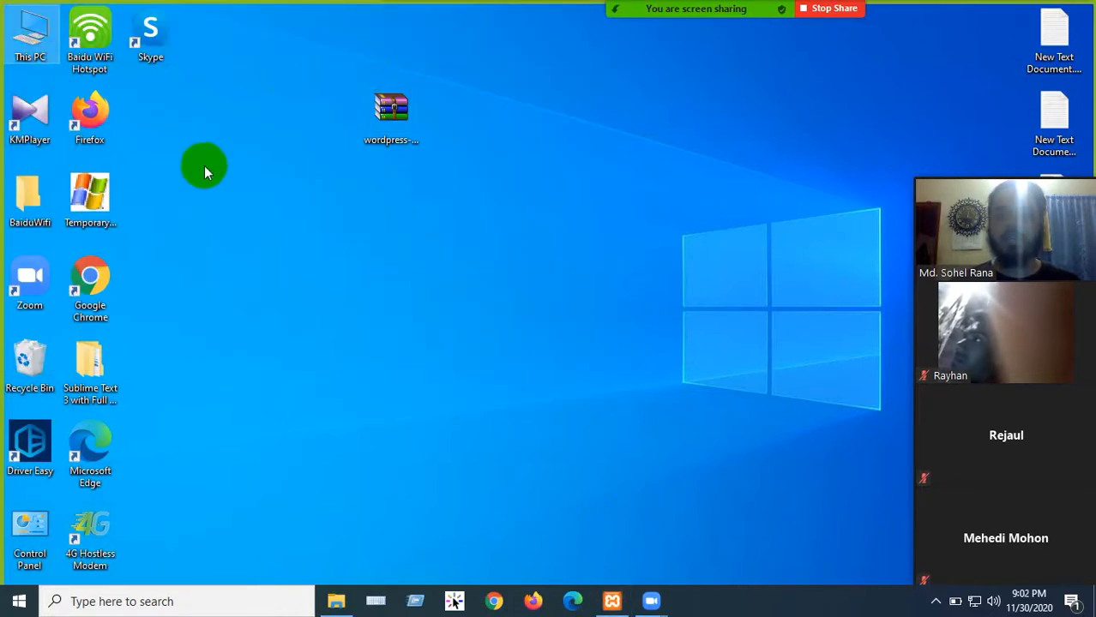
- Open C:\xampp\htdocs\newbatchwp from This PC, then minimize the folder window
double_click(30, 43)
double_click(279, 353)
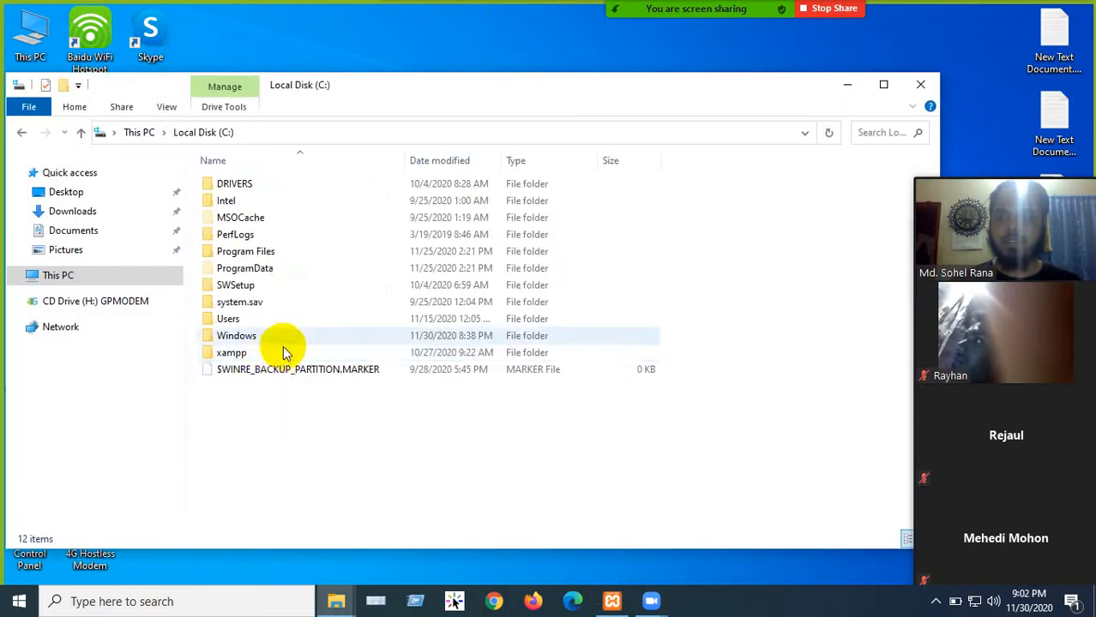
double_click(238, 352)
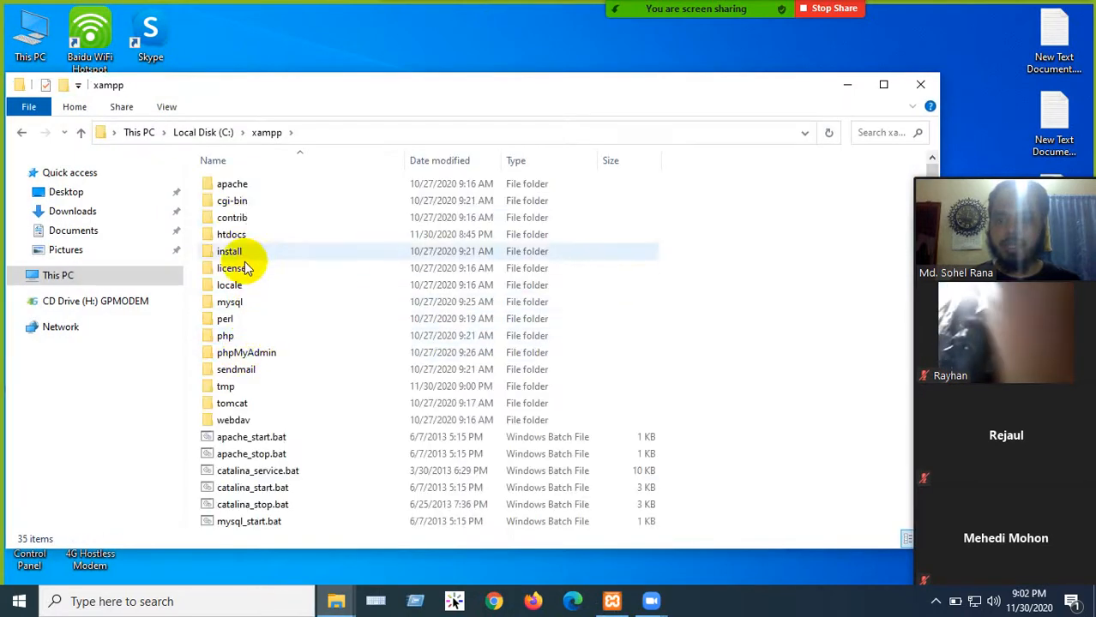
double_click(243, 234)
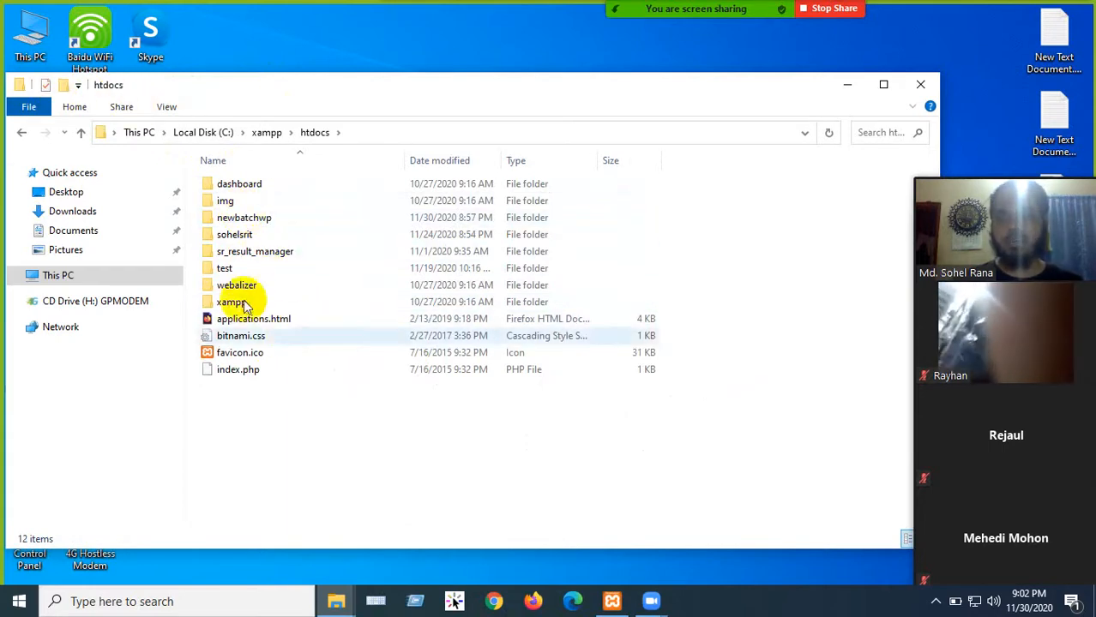
double_click(266, 219)
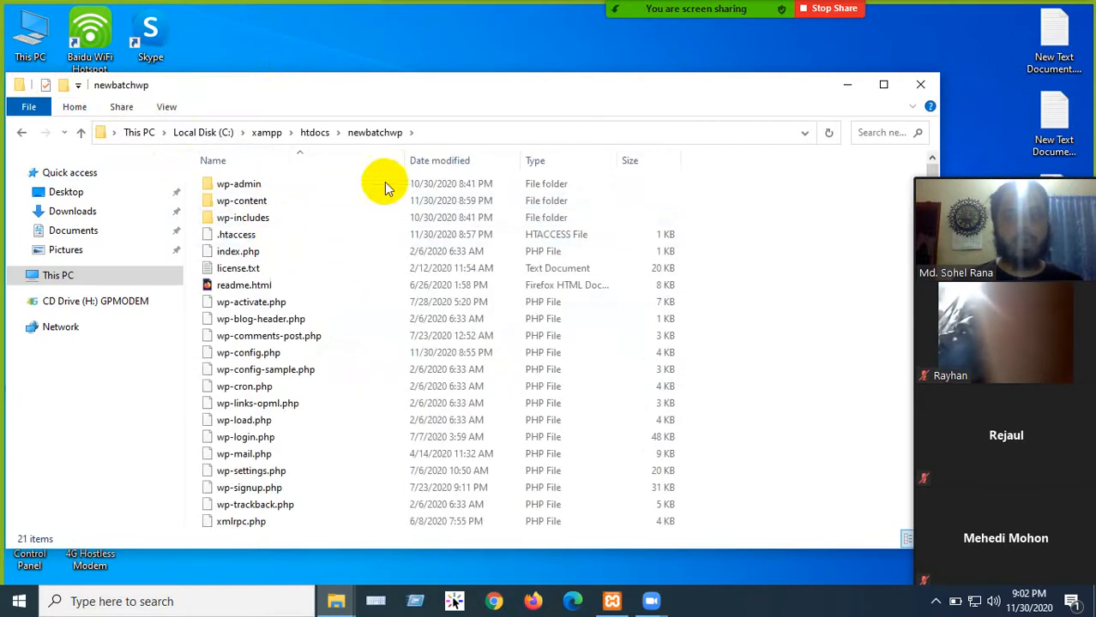
mouse_move(603, 105)
left_mouse_down()
mouse_move(411, 108)
mouse_move(533, 115)
mouse_move(407, 129)
mouse_move(603, 102)
left_mouse_up()
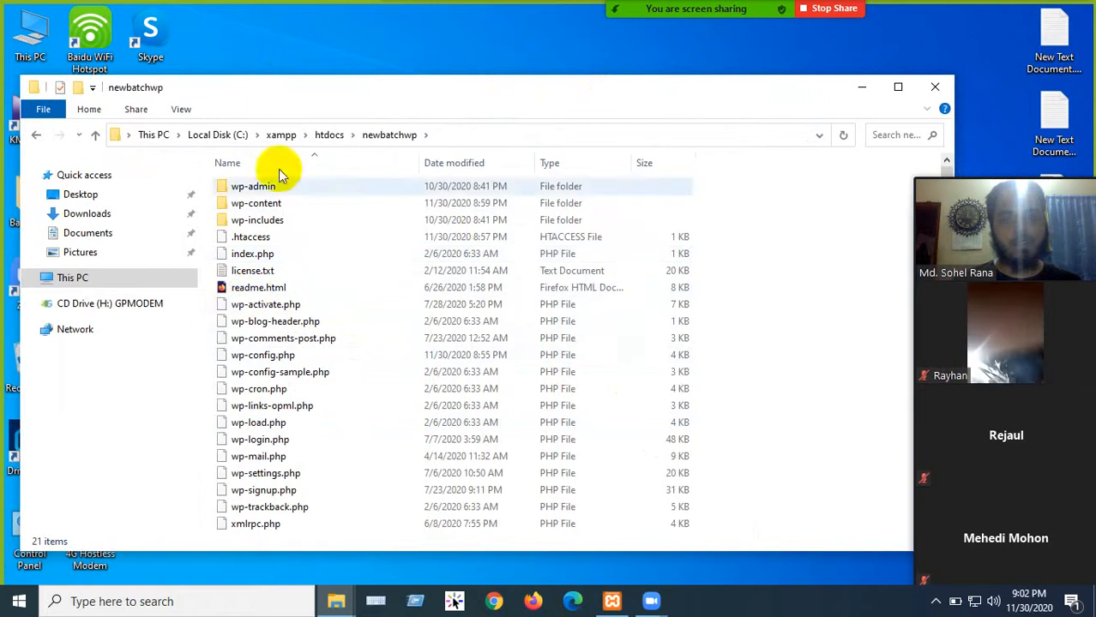
left_click(853, 89)
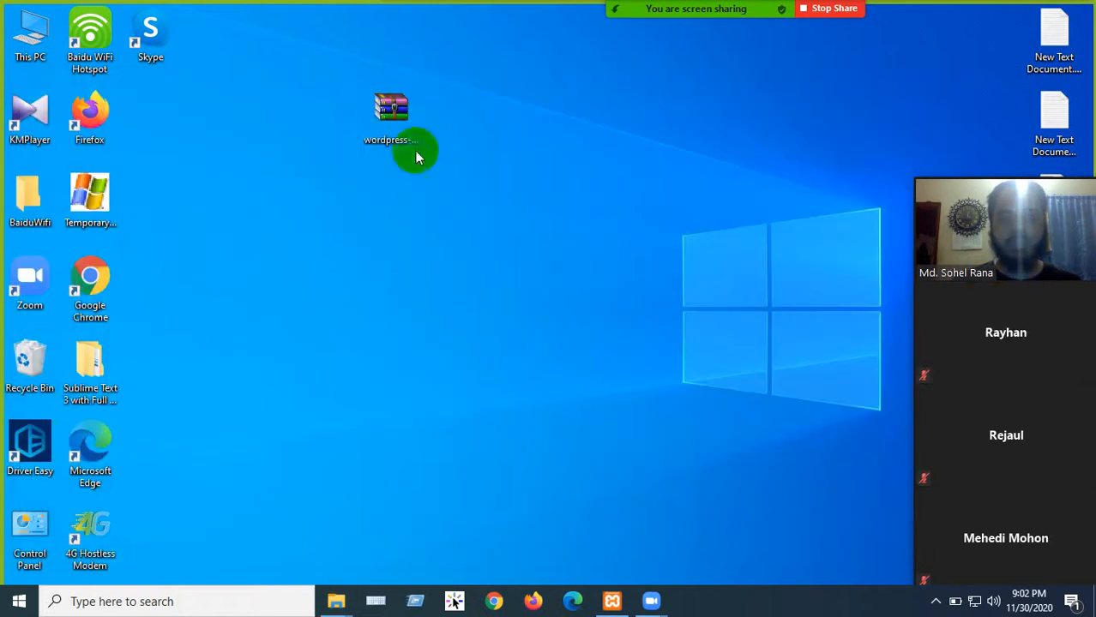
- Inspect the wordpress folder inside wordpress-5.5.3.zip, minimize WinRAR and restore the newbatchwp window
double_click(399, 127)
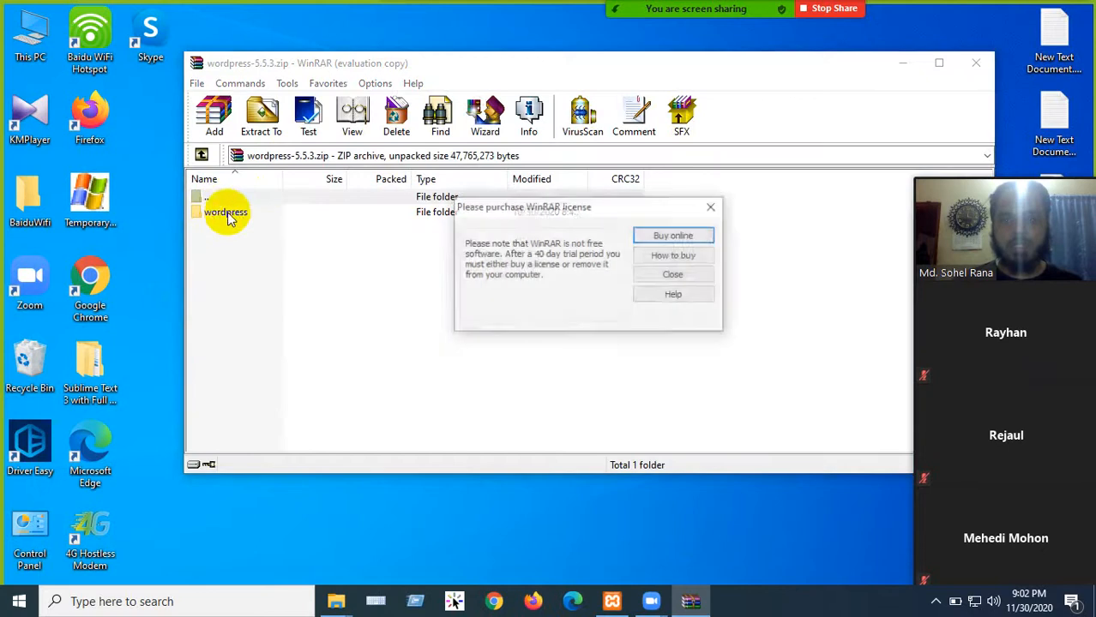
left_click(703, 208)
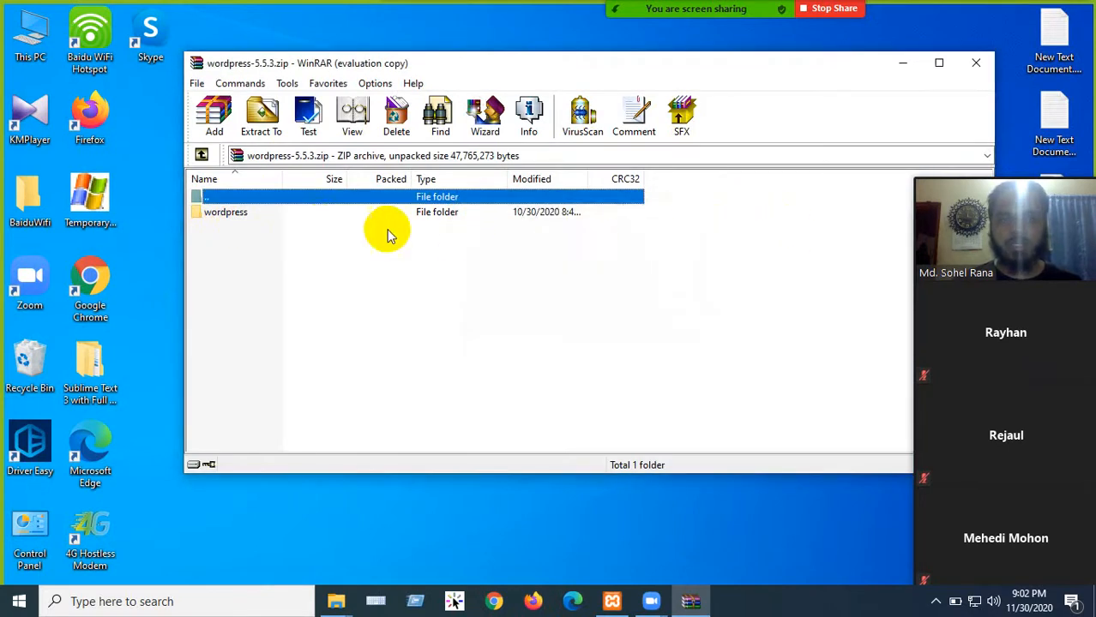
double_click(286, 214)
scroll(228, 268, "down", 1)
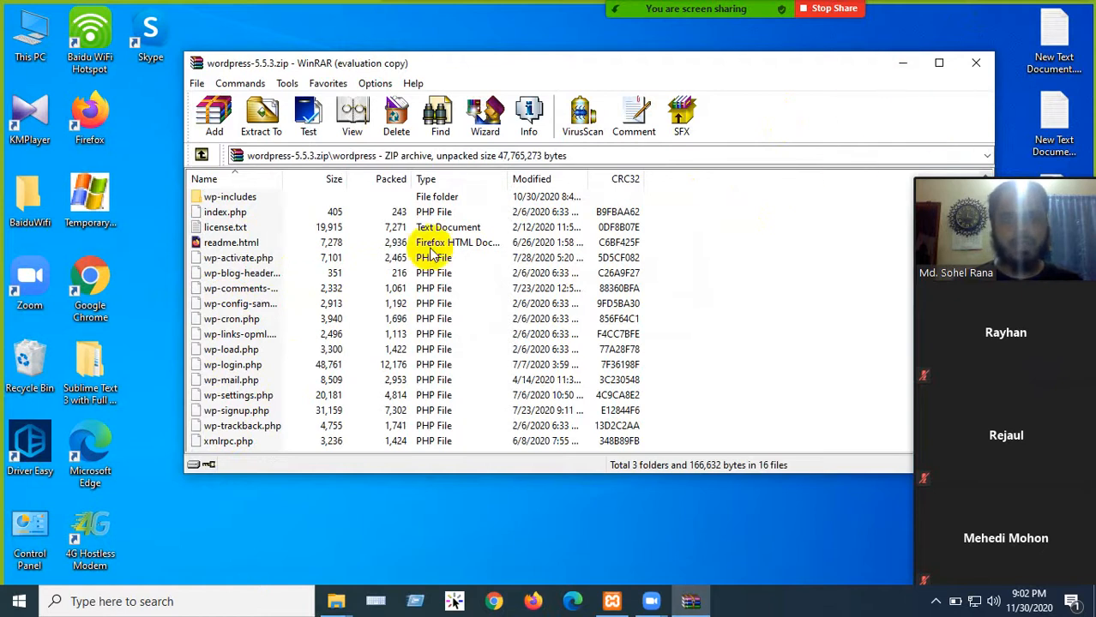
left_click(902, 63)
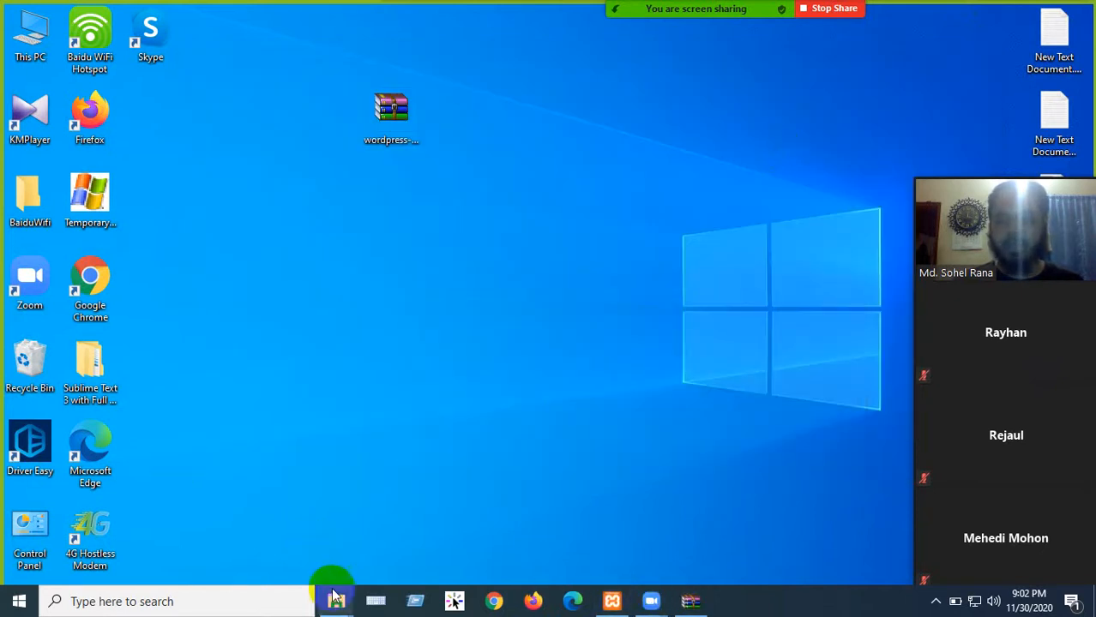
mouse_move(336, 600)
left_click(367, 482)
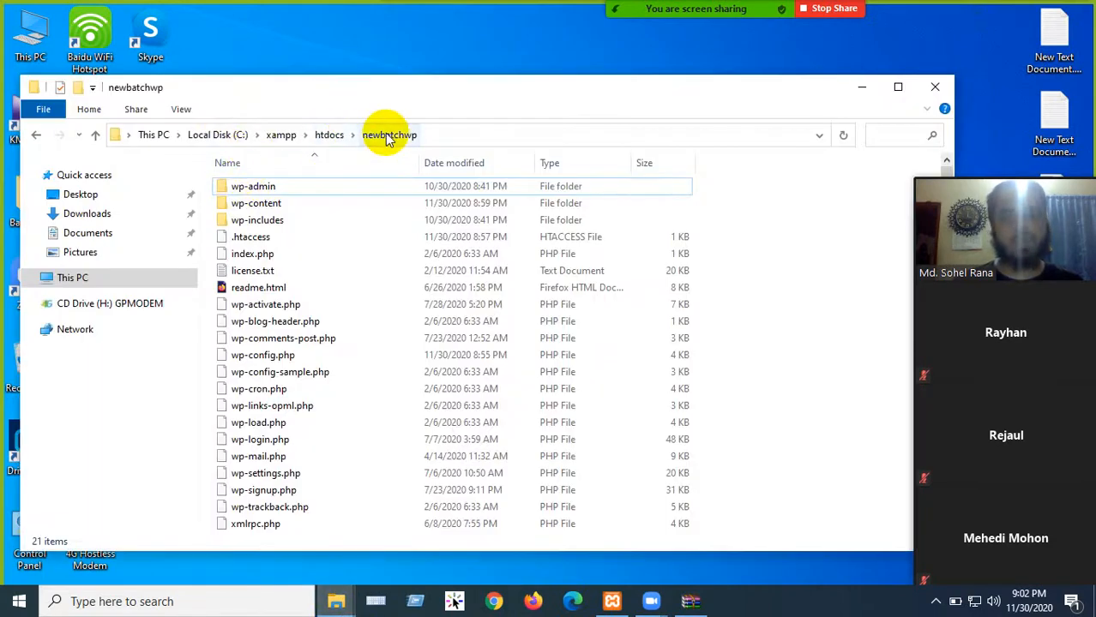
- Hide the newbatchwp window, begin the address localhost/n in Firefox, then hide the browser
left_click(861, 87)
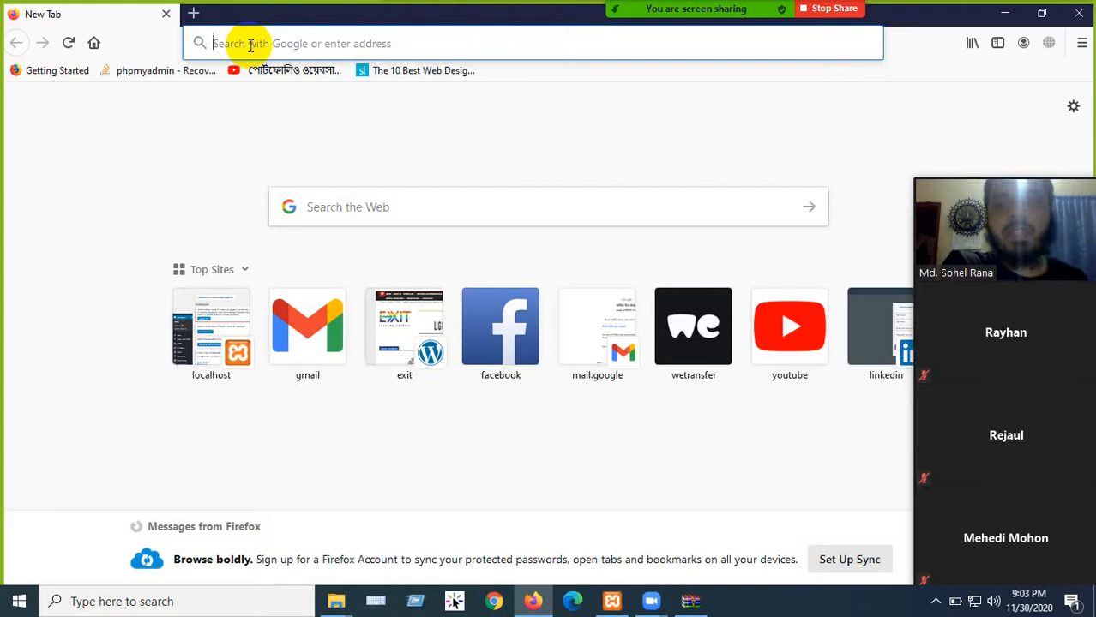
type("localhost/")
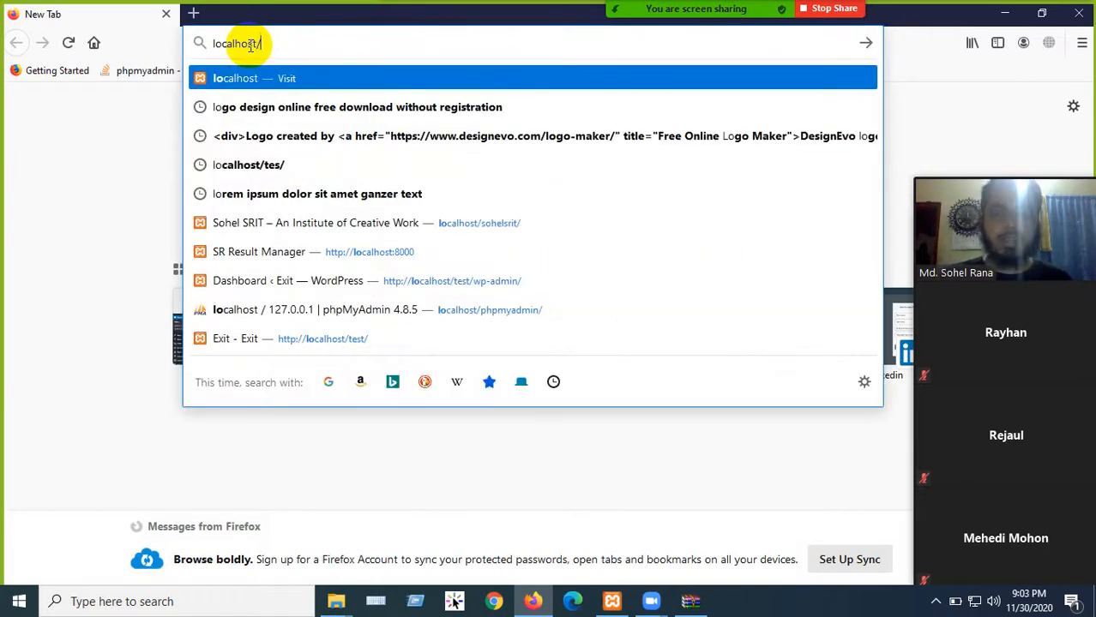
type("newbatchwp/")
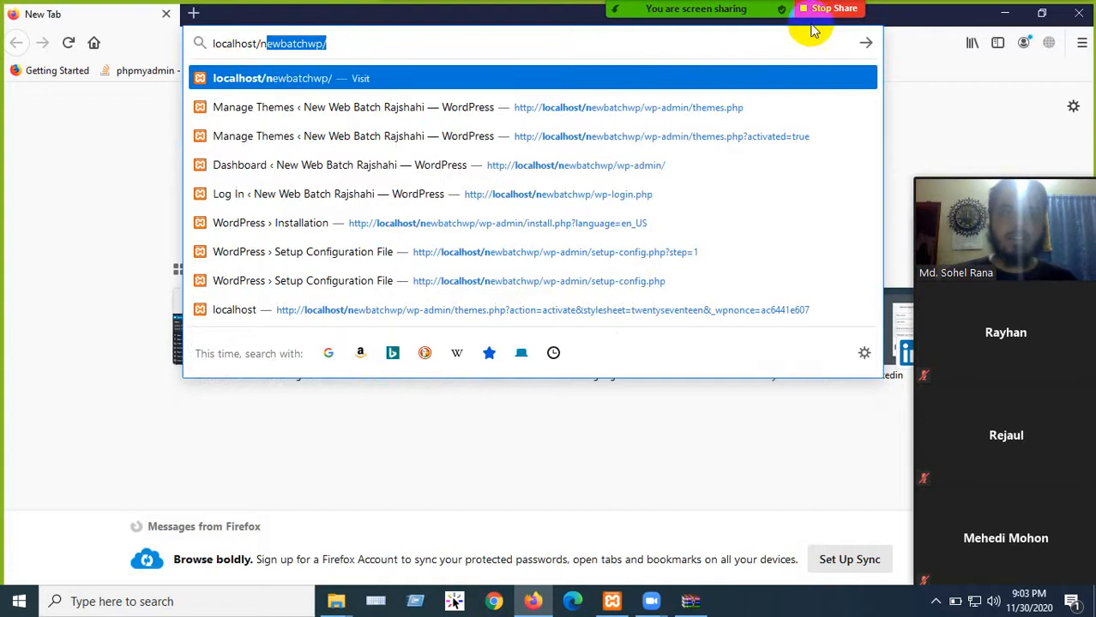
left_click(1005, 13)
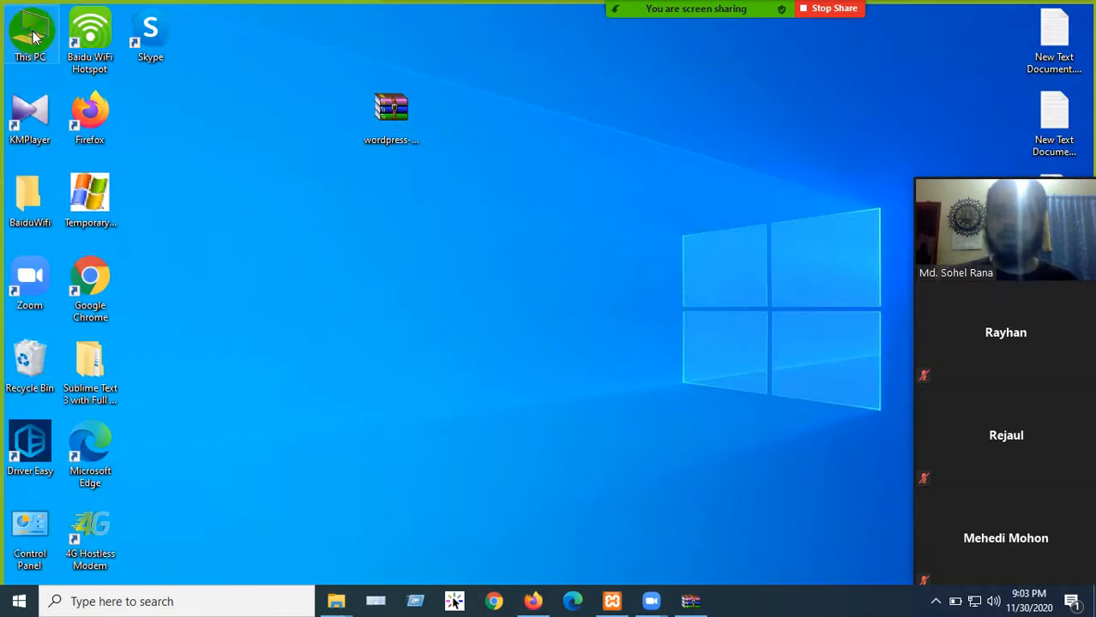
- Open C:\xampp\htdocs from This PC via Local Disk (C:) and xampp
double_click(32, 36)
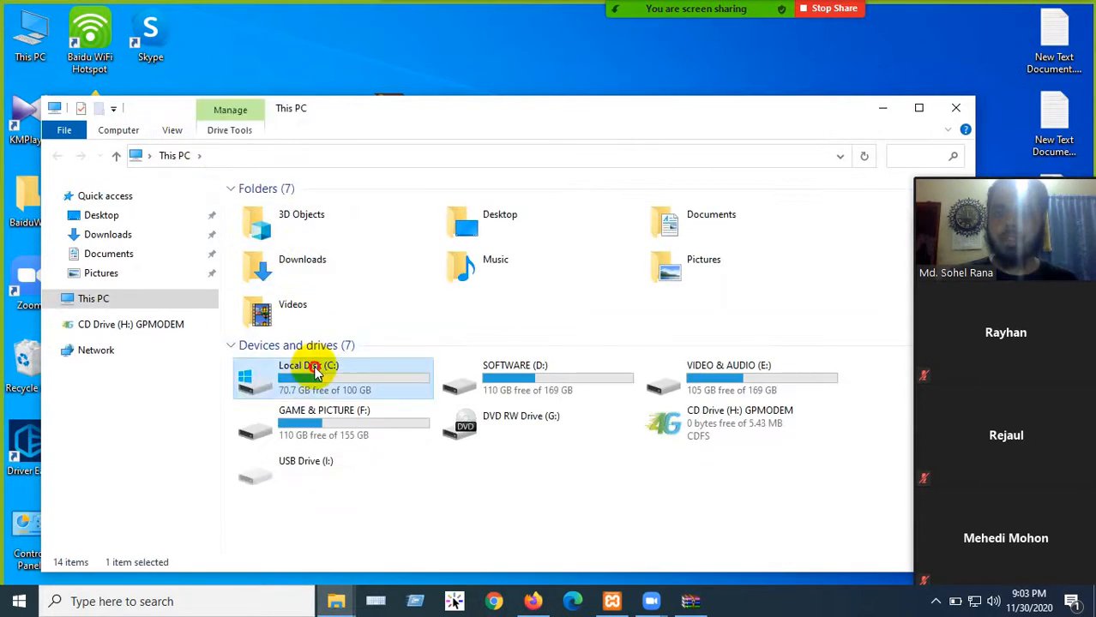
double_click(308, 365)
double_click(272, 374)
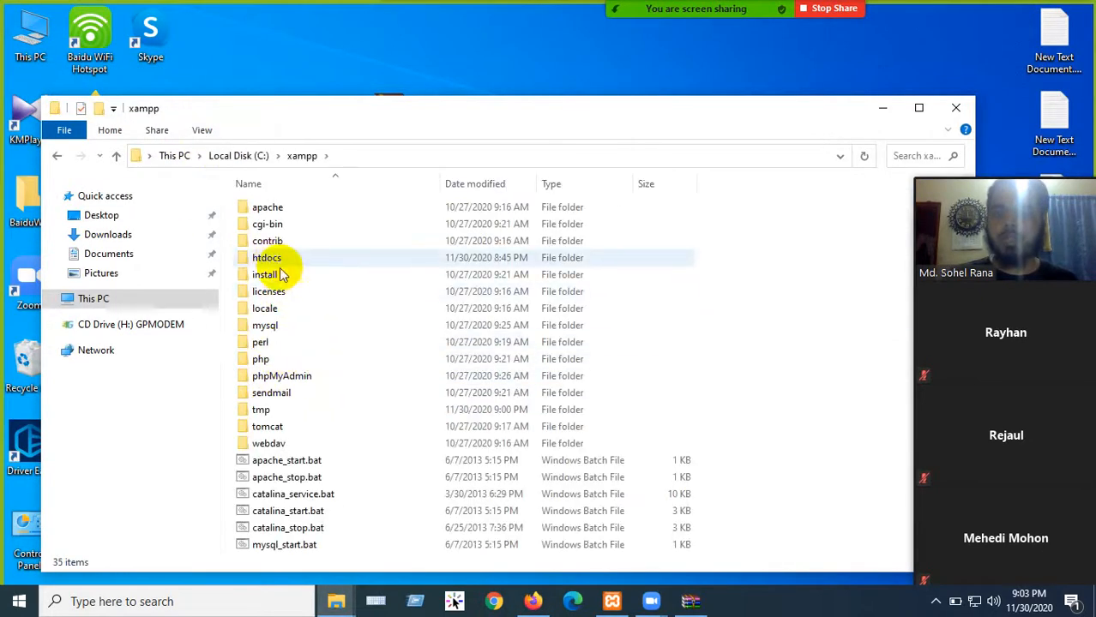
double_click(277, 261)
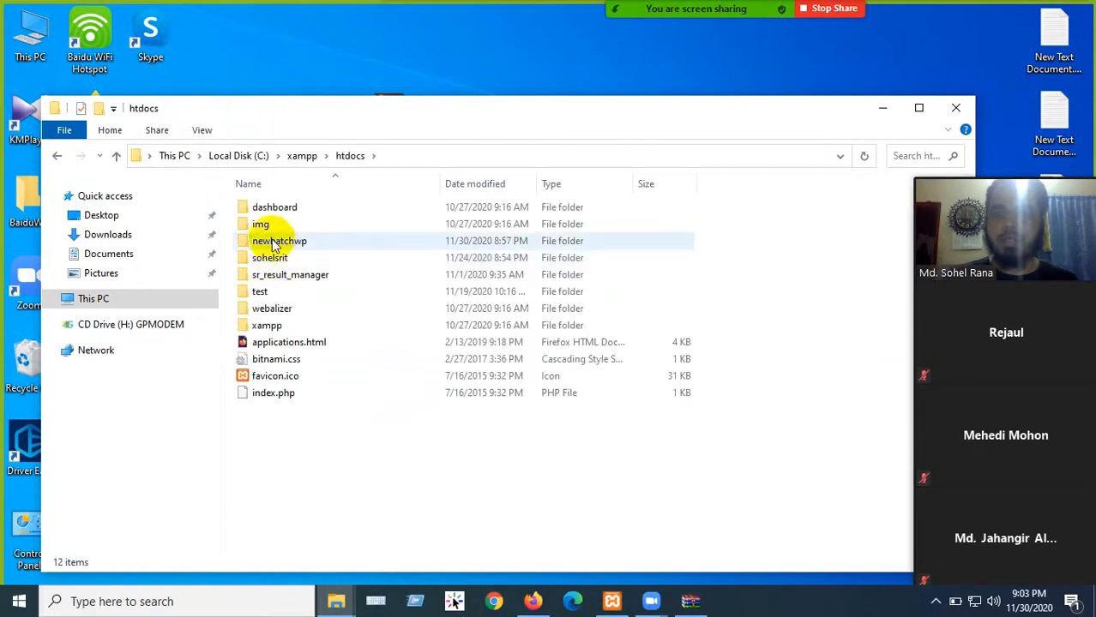
- Complete the address localhost/newbatchwp/ in Firefox and load it
left_click(532, 601)
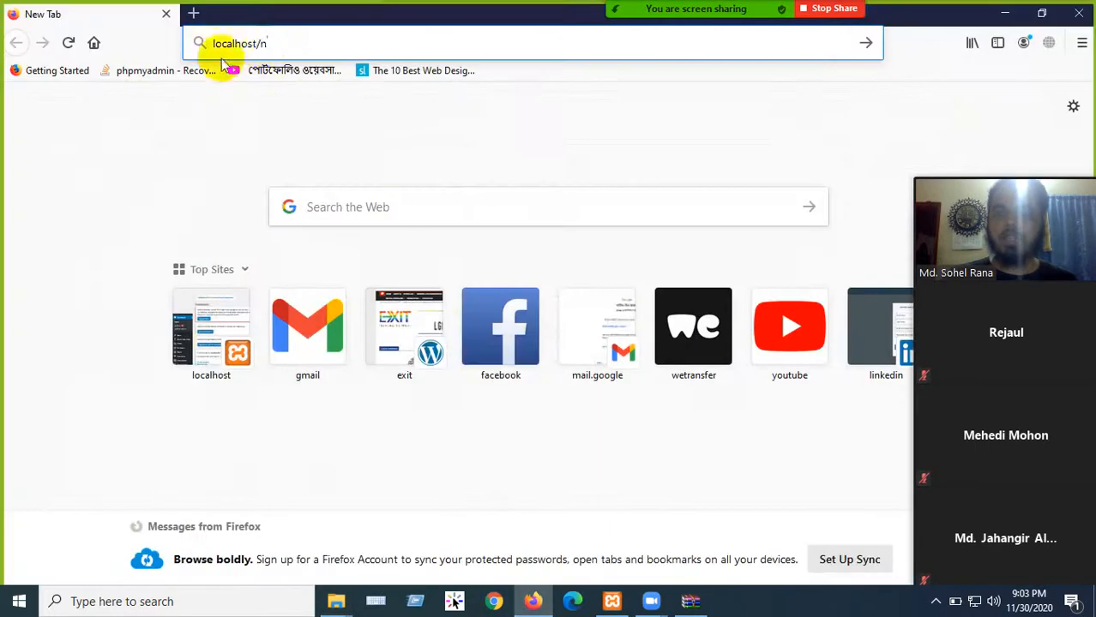
type("ewbatchwp/")
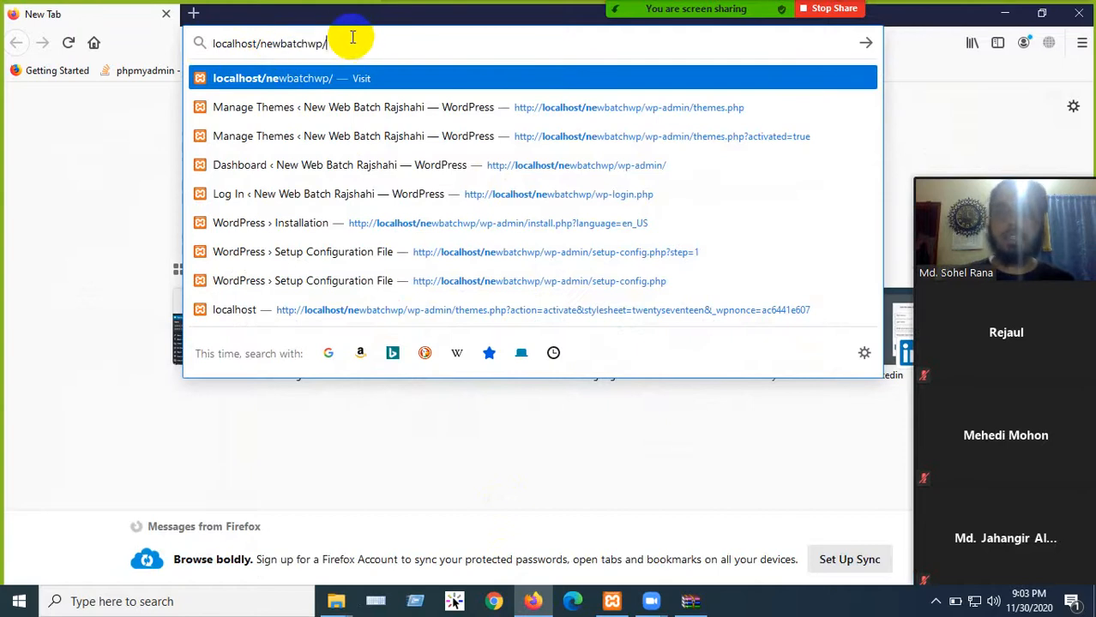
key("Return")
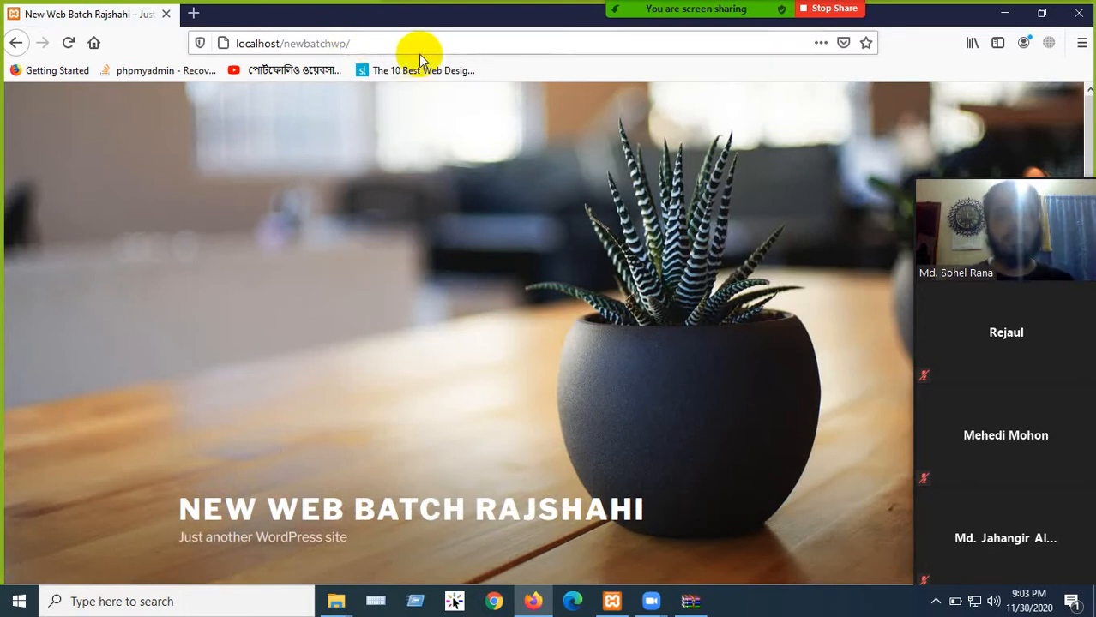
- Go to the site's admin address, localhost/newbatchwp/wp-admin
left_click(470, 43)
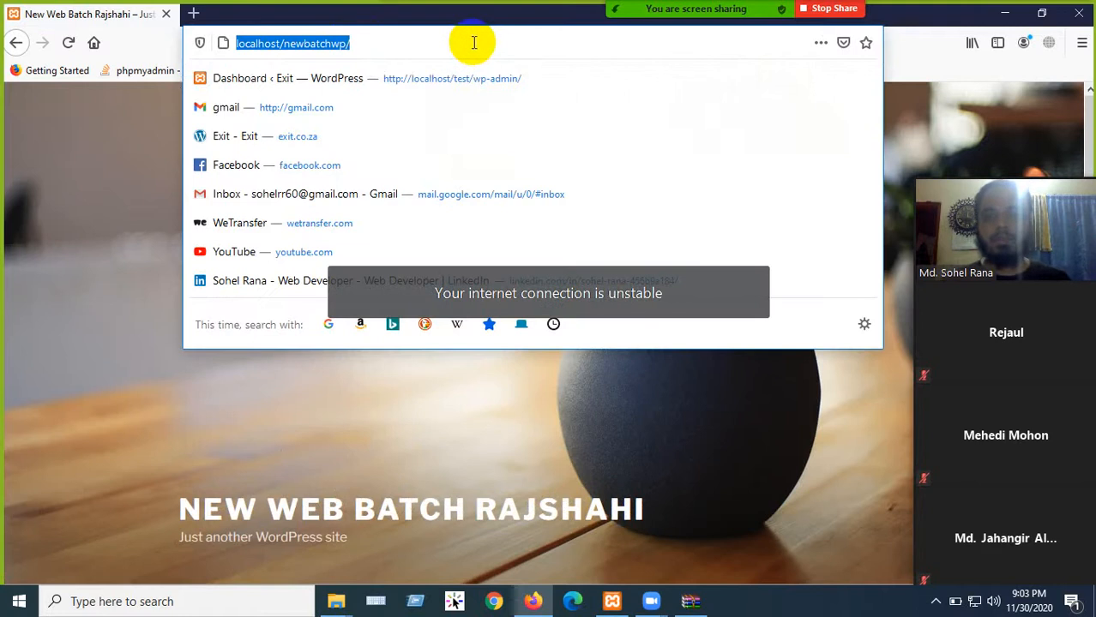
type("w")
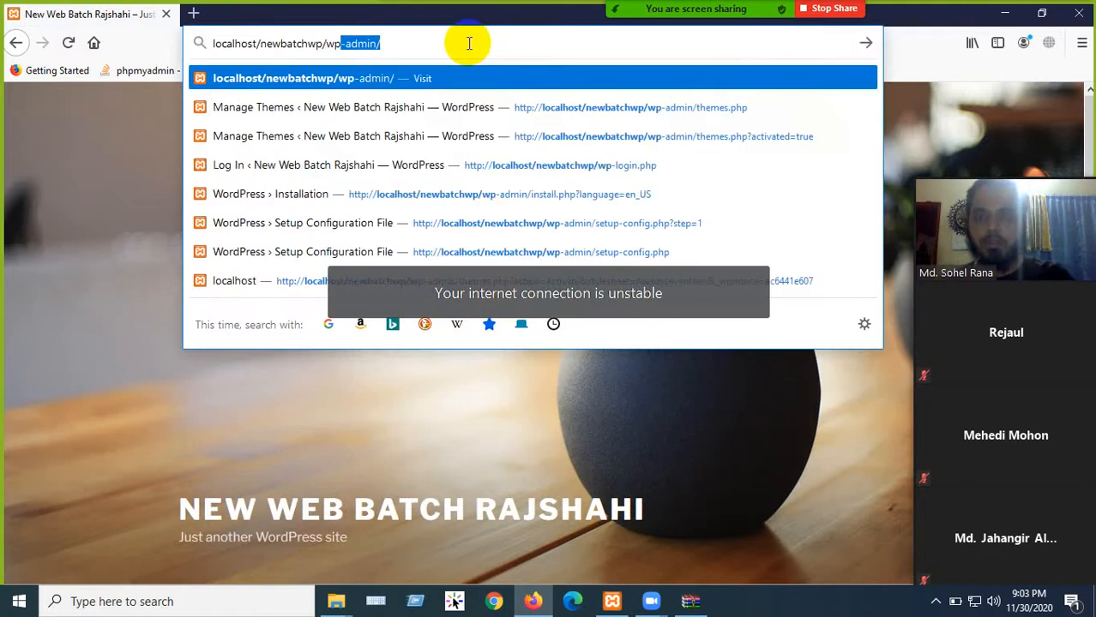
type("p-adm")
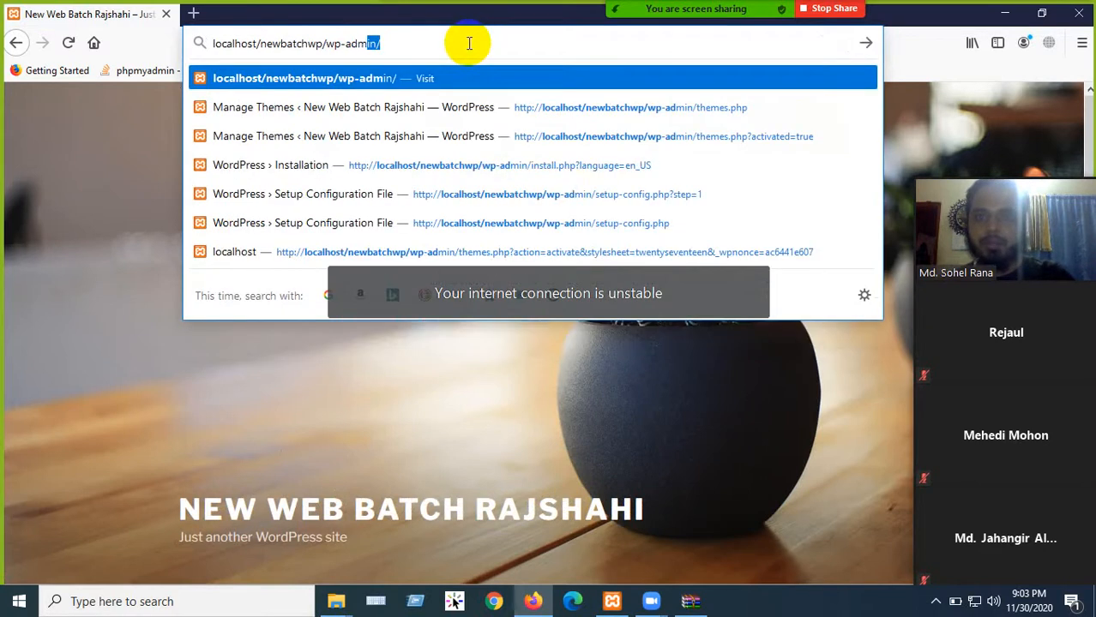
type("in")
key("Return")
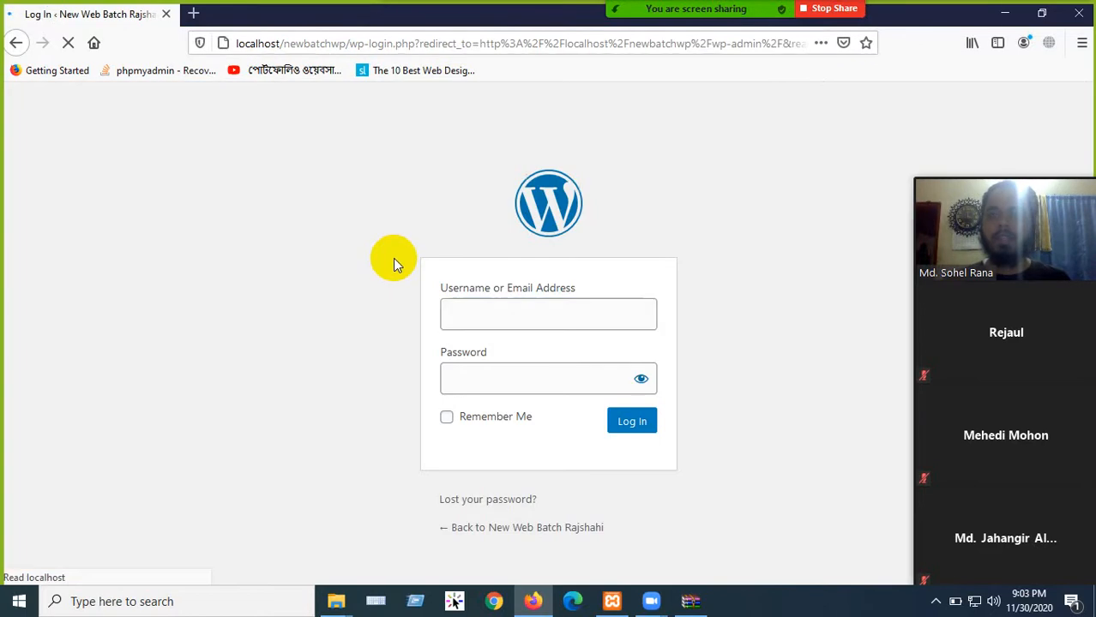
- Log in with the username admin and the account password to reach the Dashboard
left_click(495, 305)
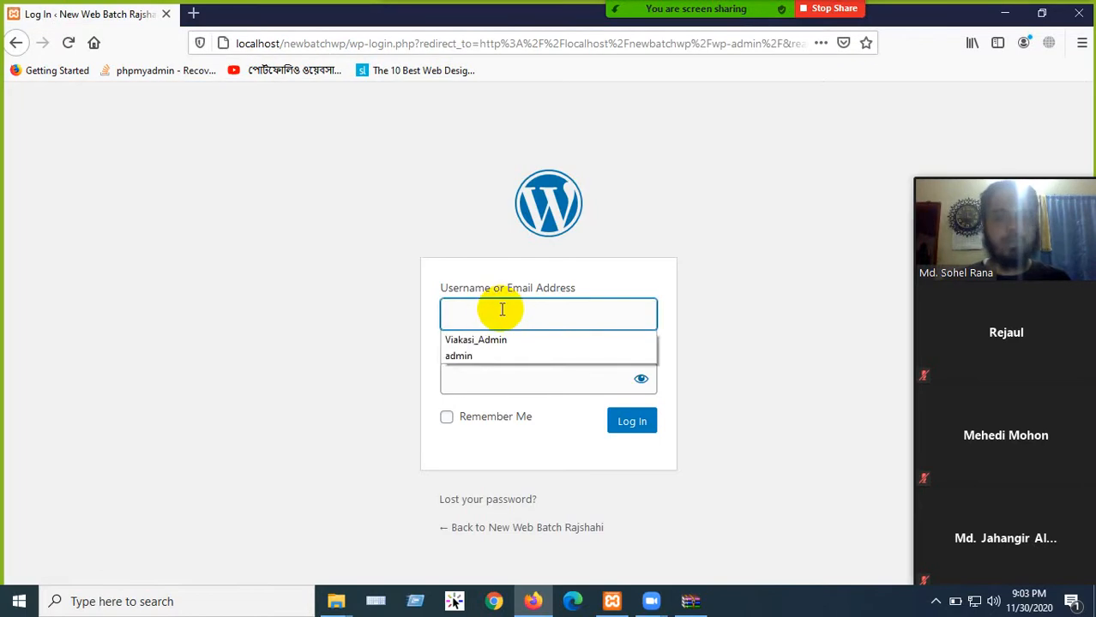
type("admin")
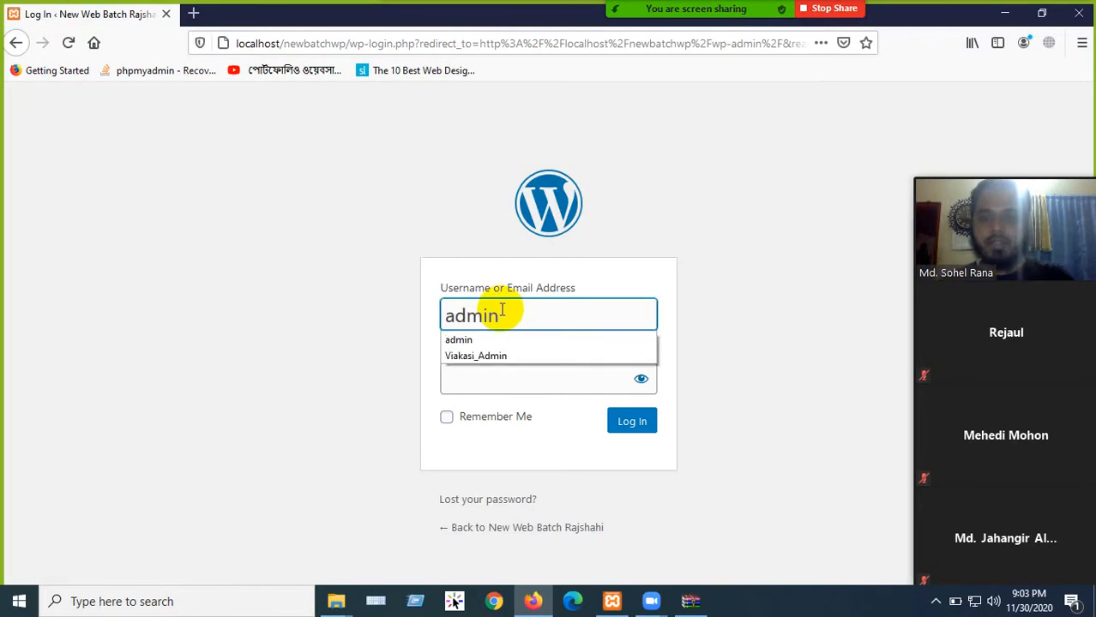
left_click(485, 381)
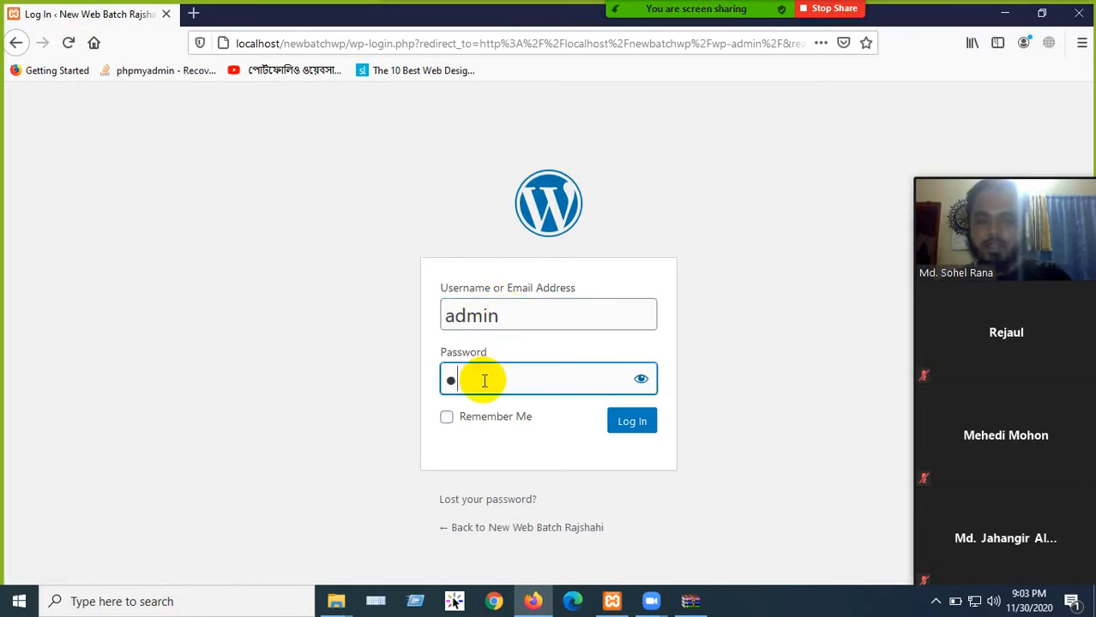
left_click(626, 422)
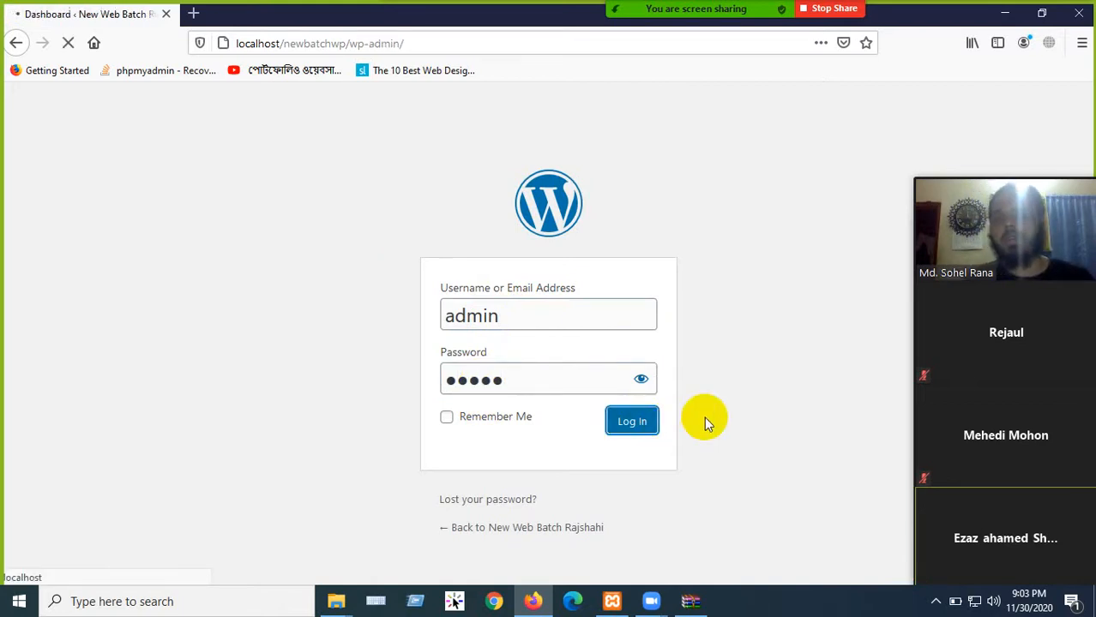
scroll(225, 525, "down", 5)
scroll(166, 481, "up", 5)
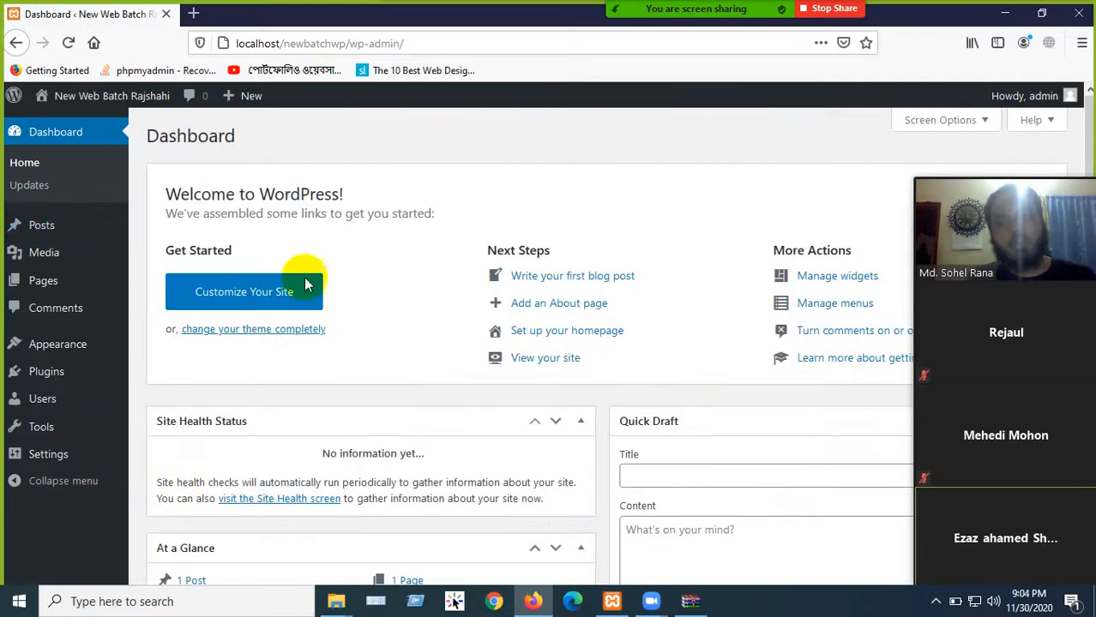
- Open the New Web Batch Rajshahi front page in a new tab, then return to the Dashboard tab
mouse_move(81, 380)
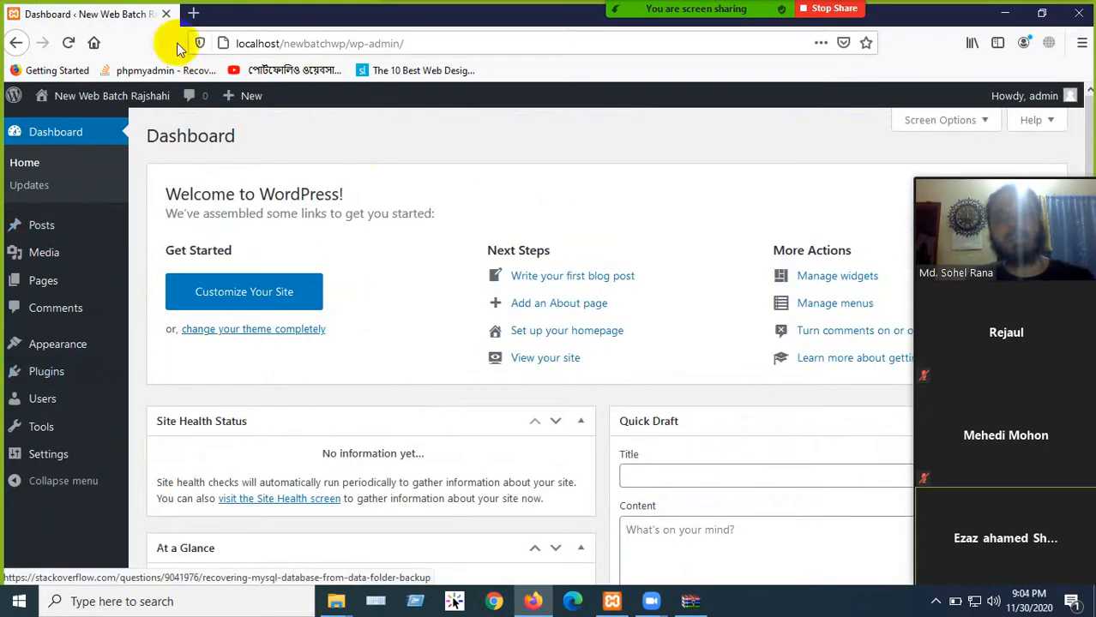
mouse_move(67, 101)
middle_click(55, 124)
left_click(222, 17)
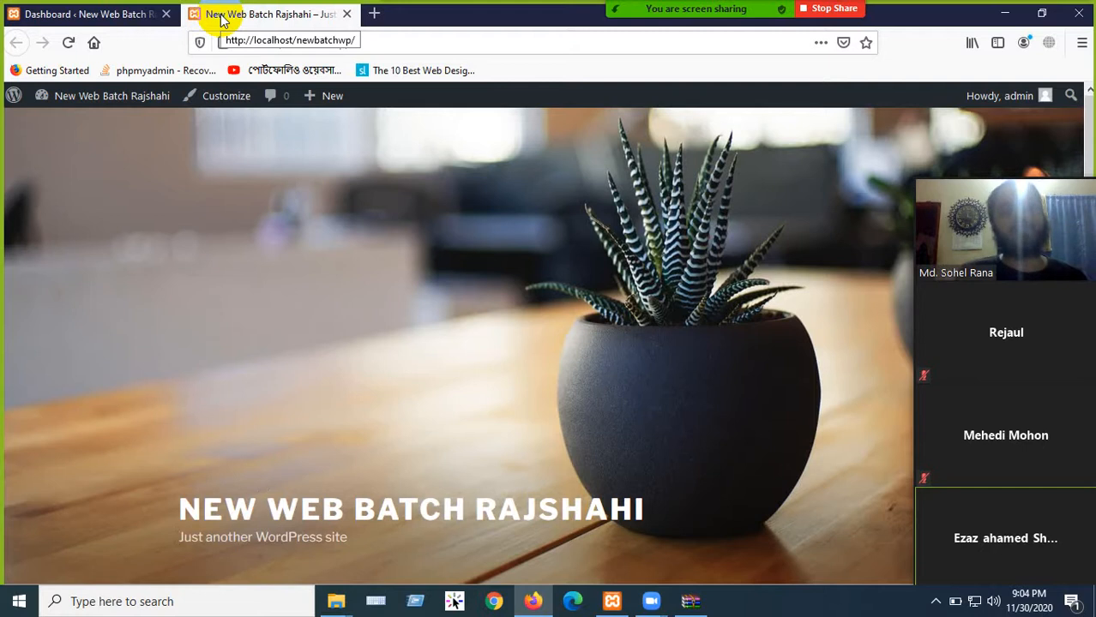
mouse_move(720, 24)
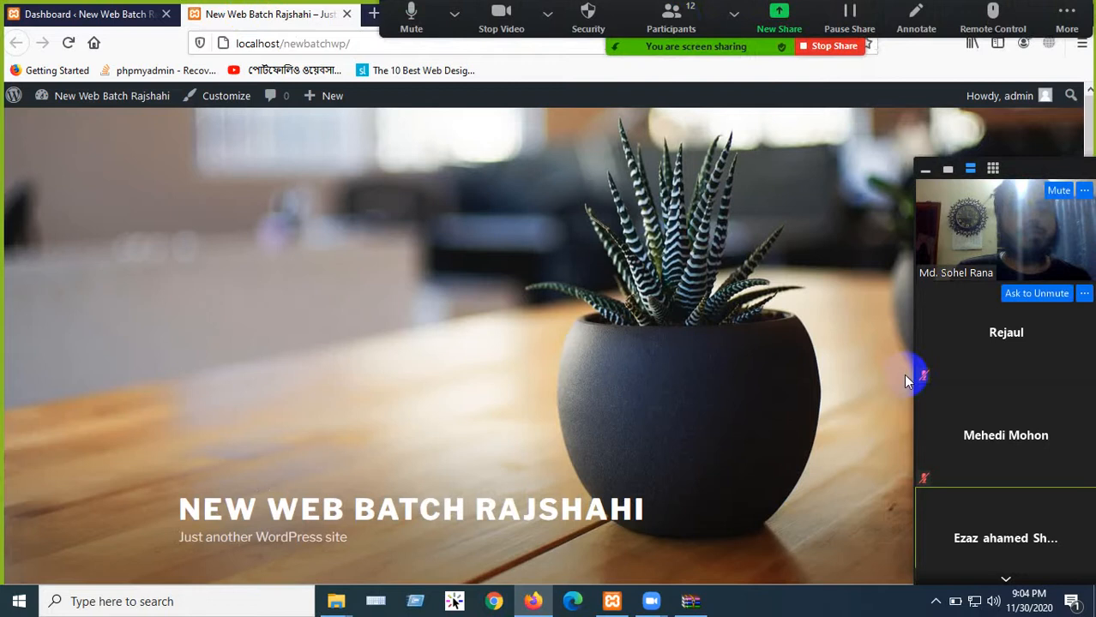
left_click(936, 603)
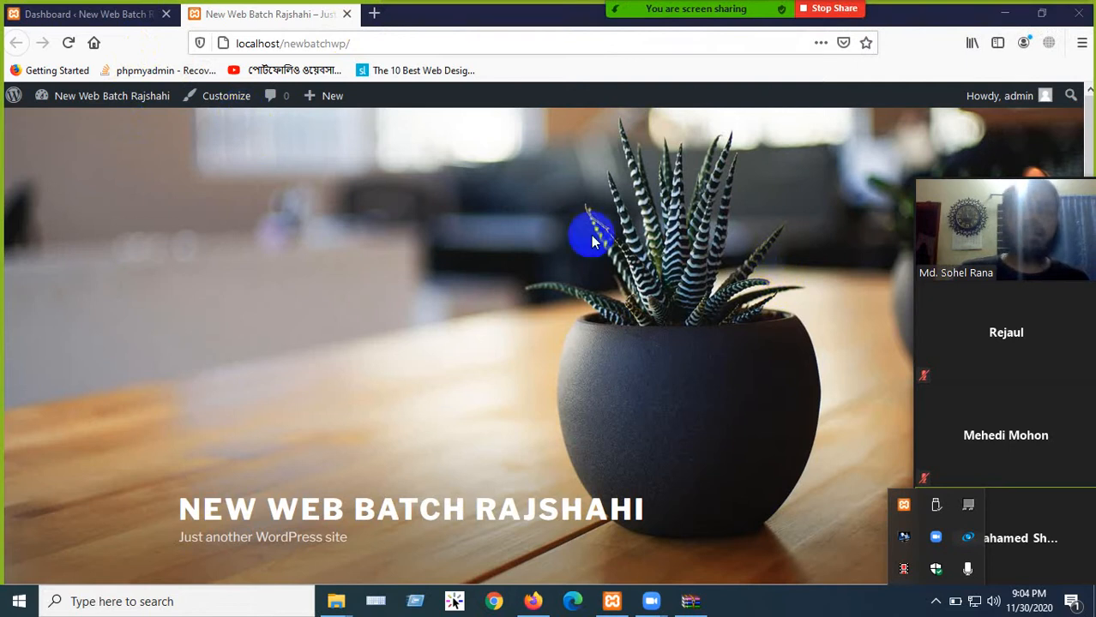
left_click(92, 16)
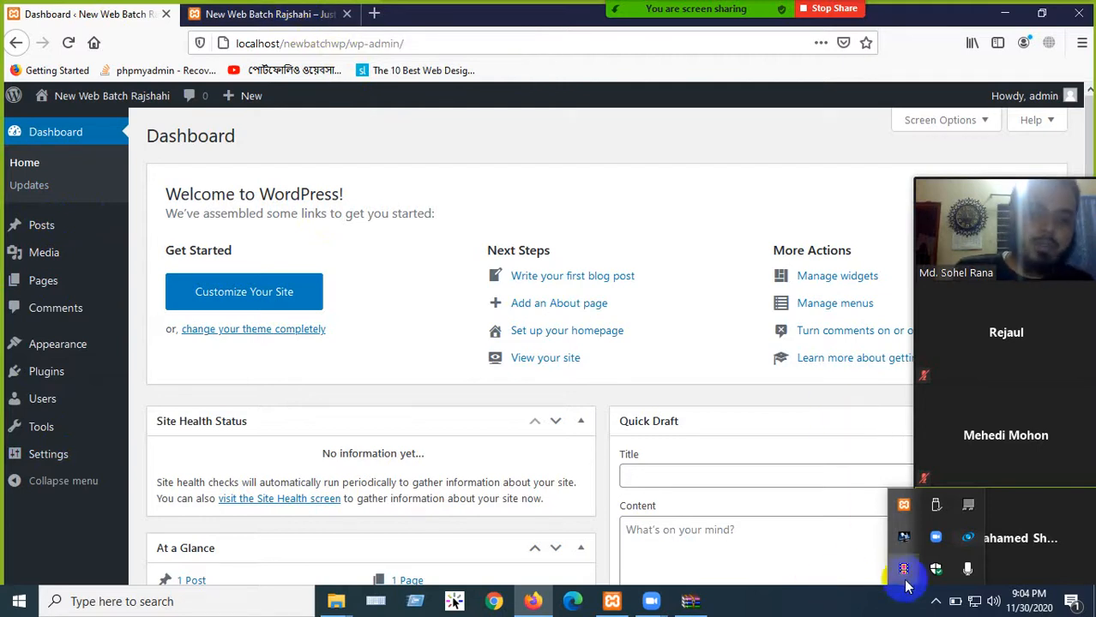
left_click(830, 14)
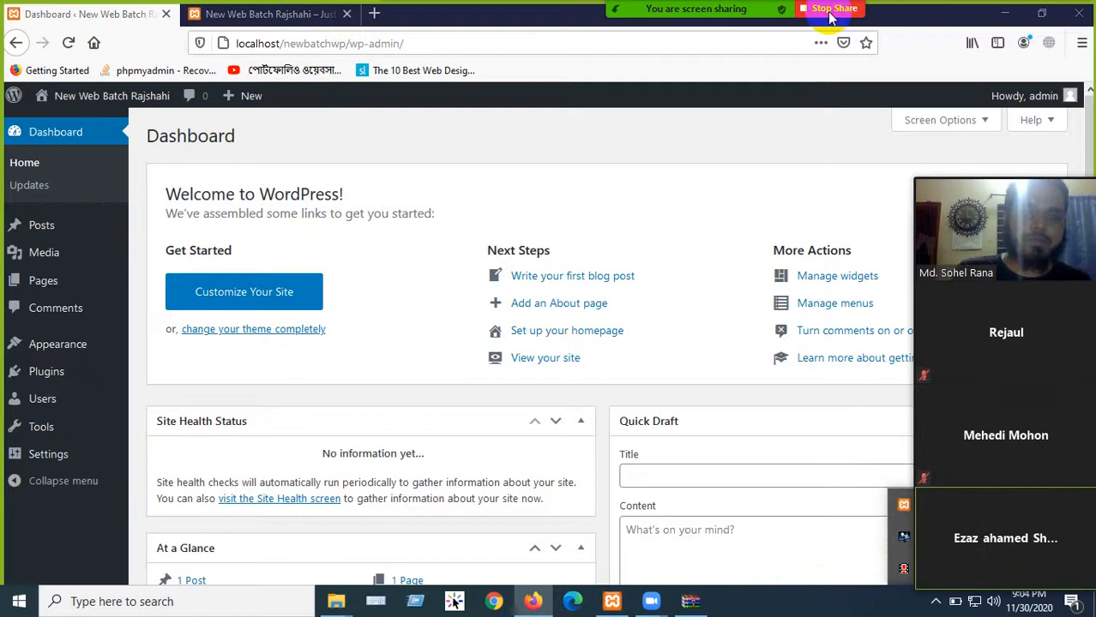